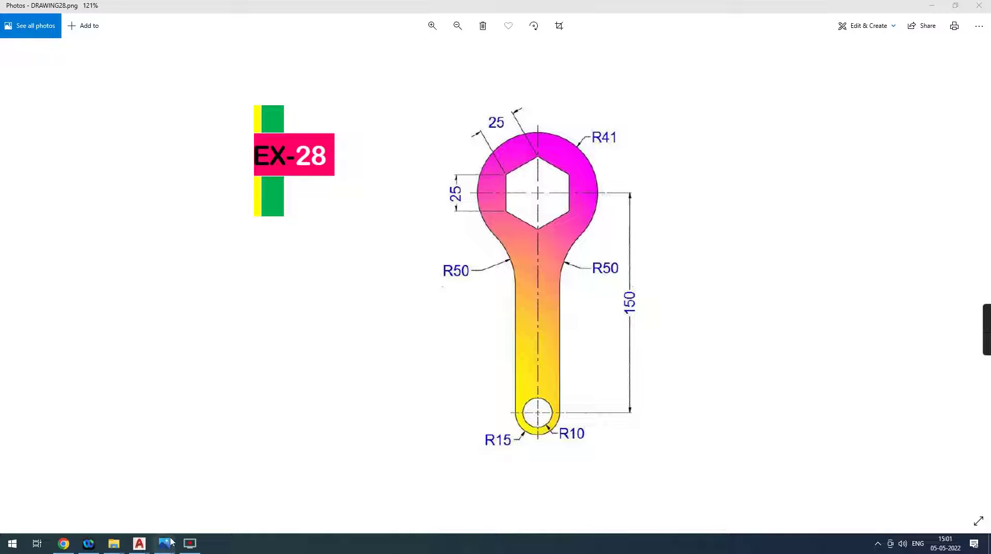
Step: Leave the wrench reference in Photos for the blank Drawing2 in AutoCAD
{"action": "mouse_move", "coordinate": [138, 543]}
{"action": "left_click", "coordinate": [222, 504]}
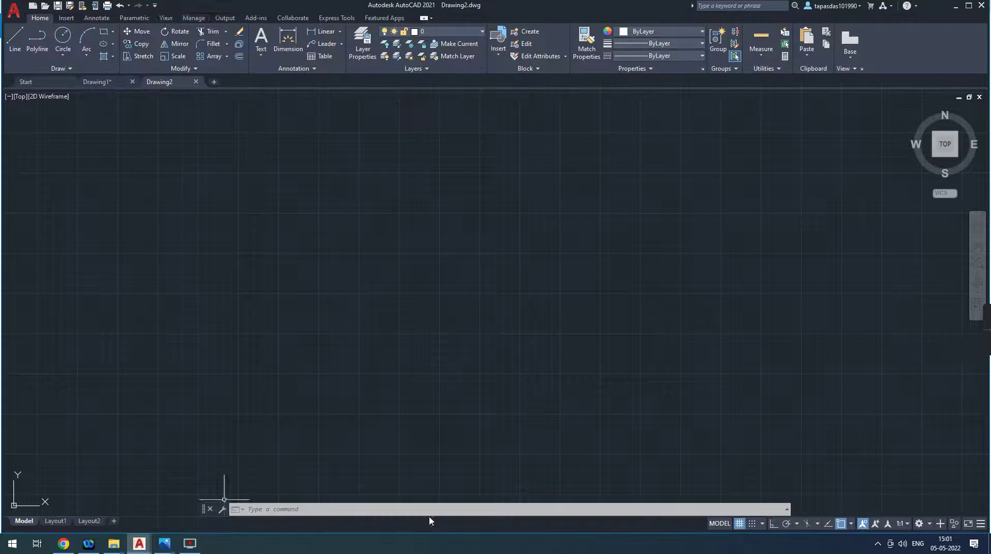
{"action": "left_click", "coordinate": [112, 32]}
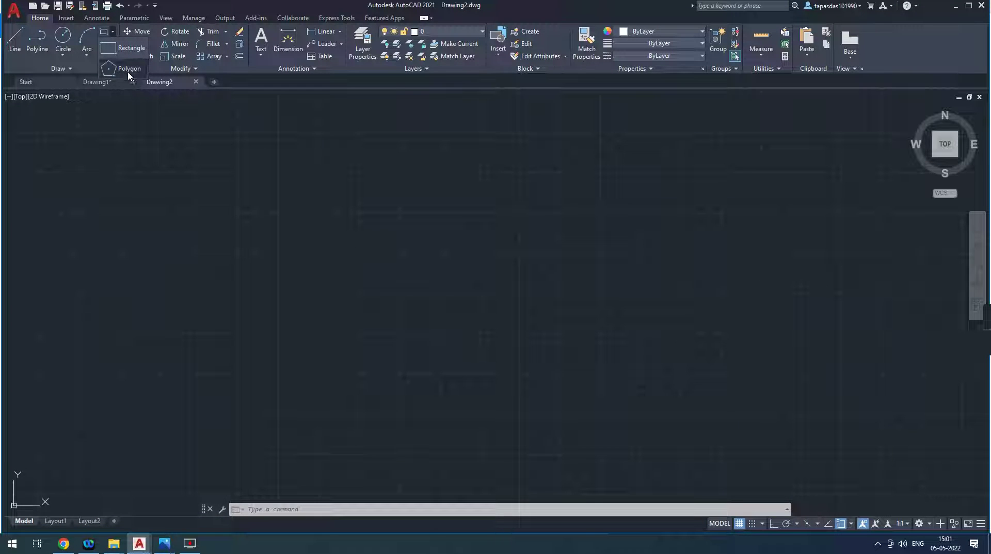
{"action": "key", "text": "Escape"}
{"action": "left_click", "coordinate": [112, 33]}
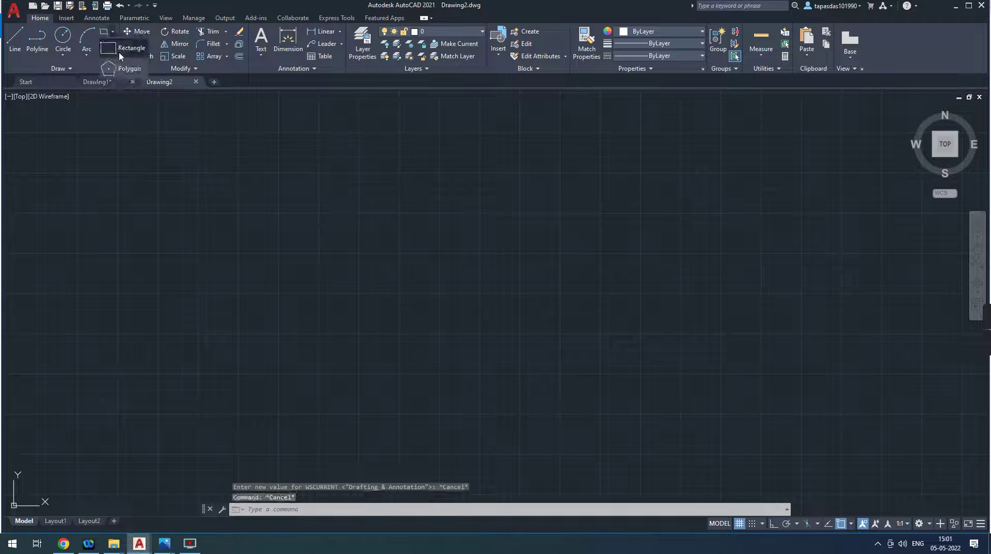
{"action": "left_click", "coordinate": [116, 48]}
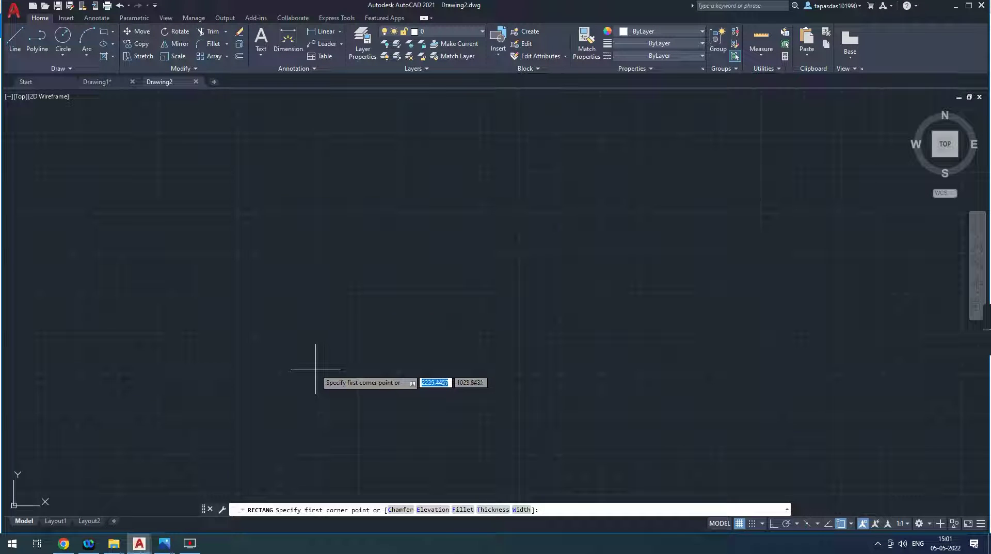
{"action": "left_click", "coordinate": [316, 369]}
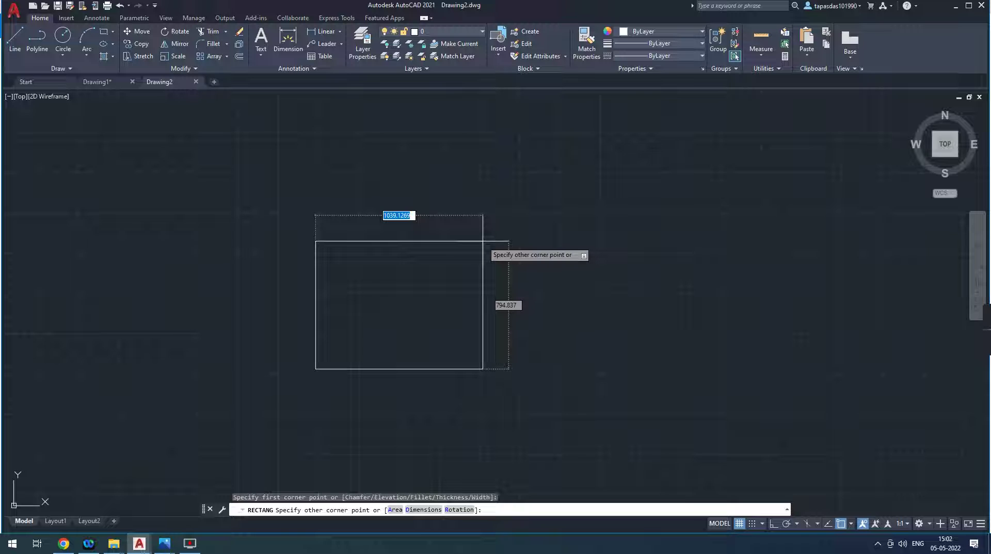
{"action": "type", "text": "100"}
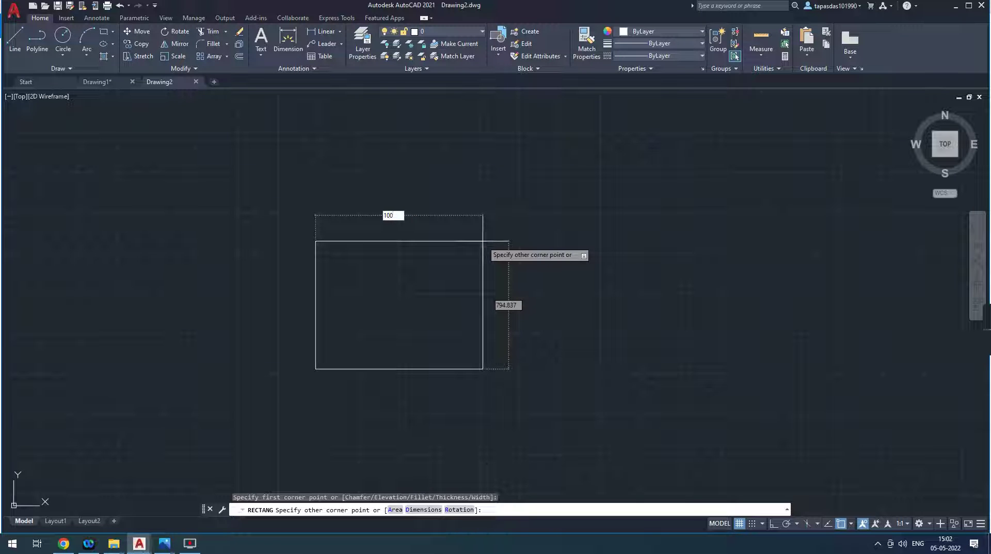
{"action": "key", "text": "Tab"}
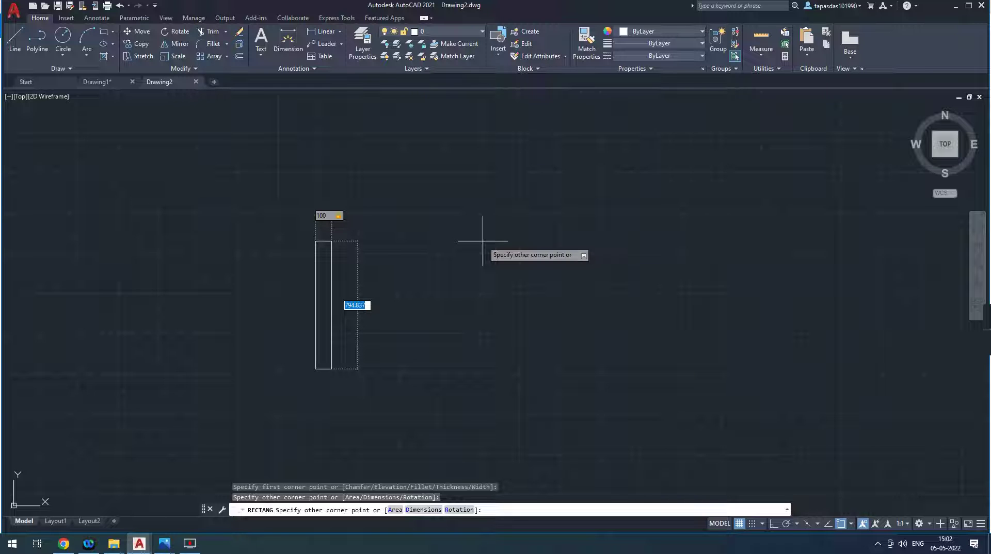
{"action": "type", "text": "80"}
{"action": "key", "text": "Return"}
{"action": "left_click", "coordinate": [946, 144]}
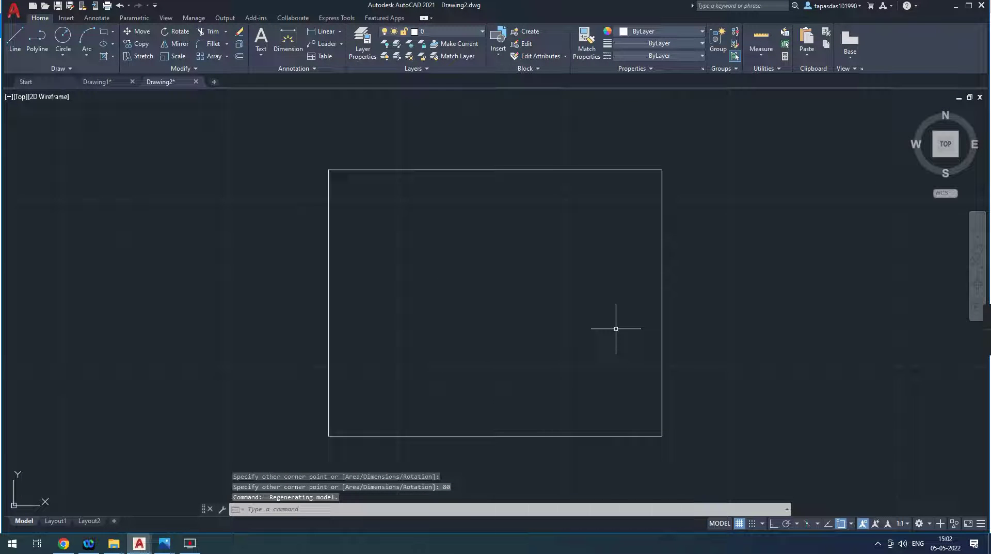
{"action": "mouse_move", "coordinate": [738, 250]}
{"action": "middle_mouse_down"}
{"action": "mouse_move", "coordinate": [692, 268]}
{"action": "mouse_move", "coordinate": [666, 255]}
{"action": "middle_mouse_up"}
{"action": "key", "text": "Escape"}
{"action": "key", "text": "Escape"}
{"action": "key", "text": "Escape"}
{"action": "left_click", "coordinate": [686, 144]}
{"action": "left_click_drag", "start_coordinate": [687, 136], "coordinate": [135, 161]}
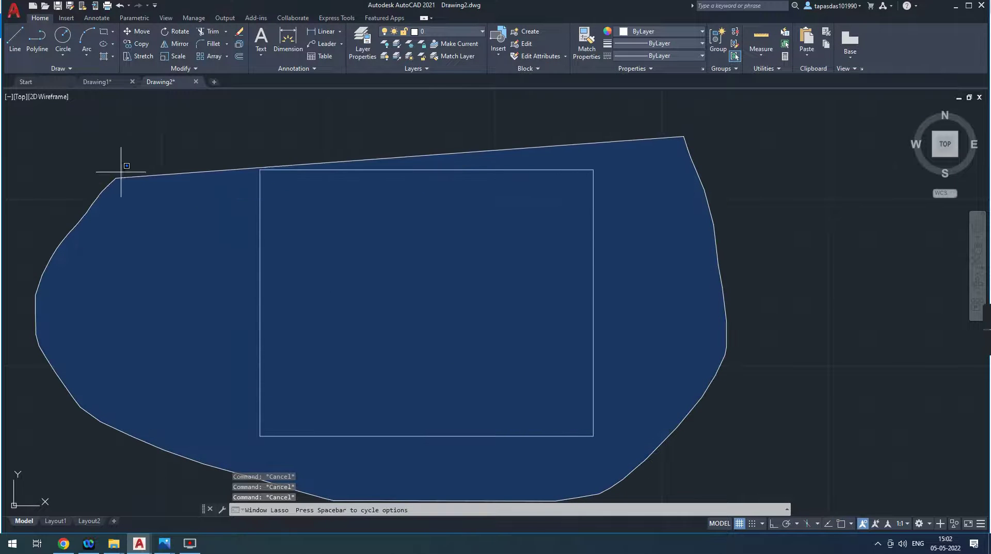
{"action": "key", "text": "Delete"}
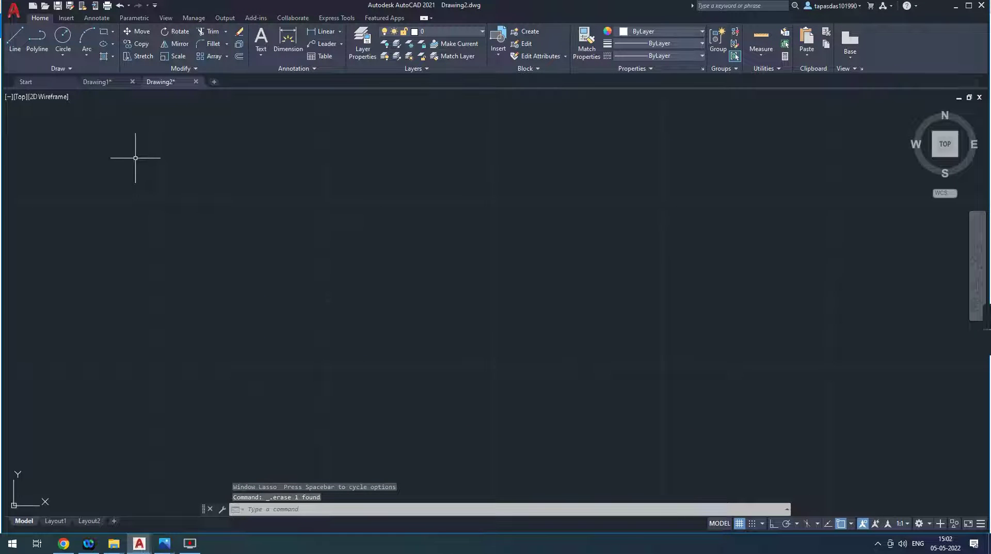
Step: Draw a rectangle 150 wide by 100 high
{"action": "key", "text": "Escape"}
{"action": "key", "text": "Escape"}
{"action": "left_click", "coordinate": [112, 31]}
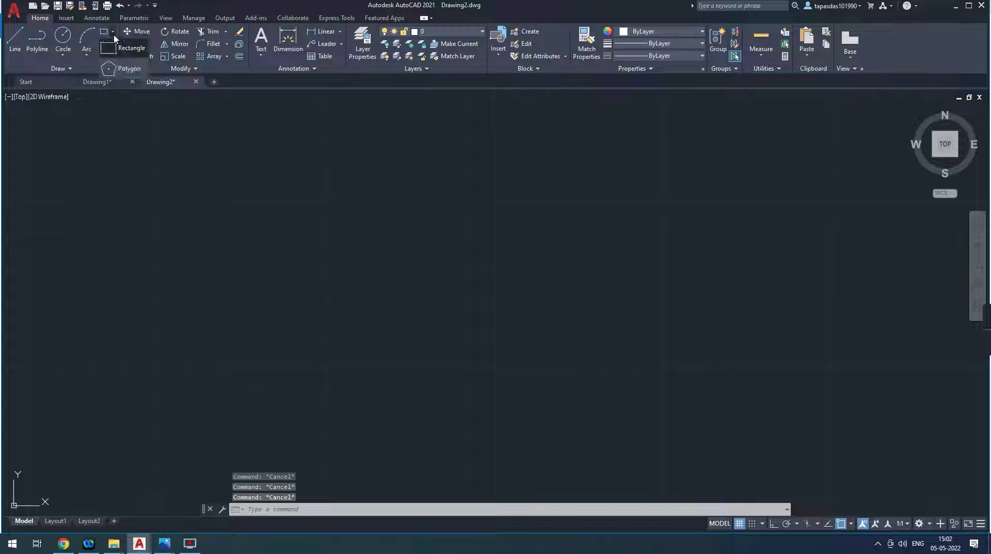
{"action": "left_click", "coordinate": [122, 57]}
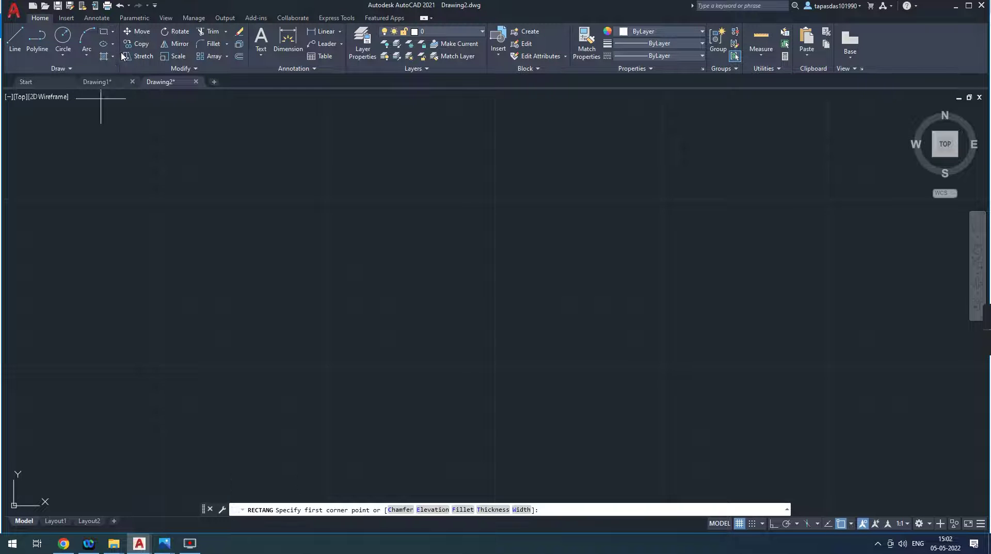
{"action": "left_click", "coordinate": [309, 368]}
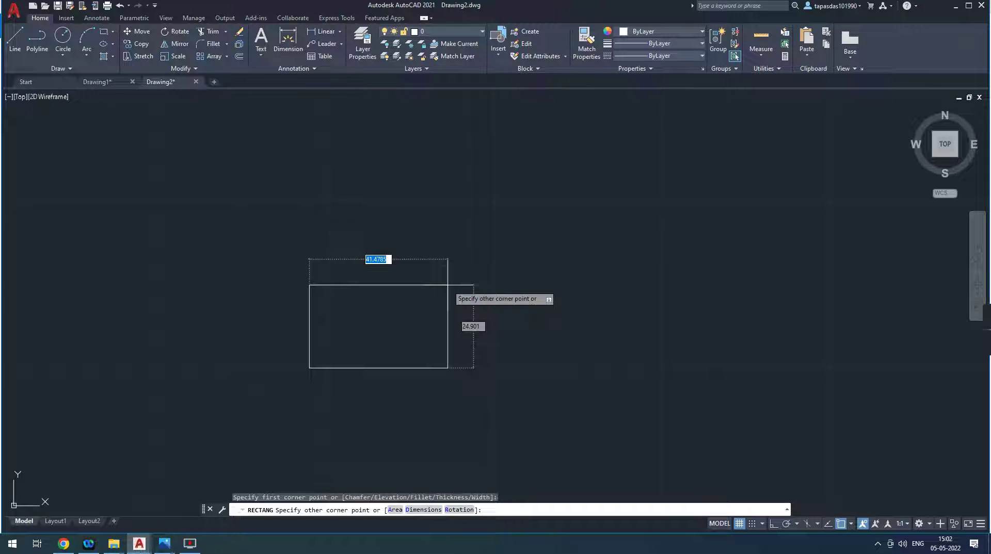
{"action": "type", "text": "150"}
{"action": "key", "text": "Tab"}
{"action": "type", "text": "100"}
{"action": "key", "text": "Return"}
Step: Return to Top view and zoom out to frame the rectangle
{"action": "left_click", "coordinate": [944, 145]}
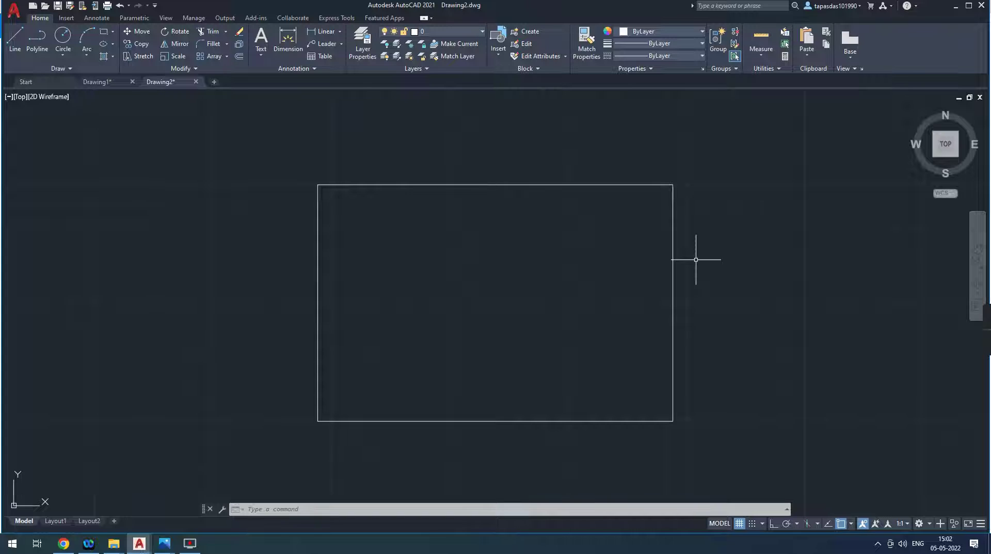
{"action": "scroll", "coordinate": [750, 309], "scroll_direction": "down", "scroll_amount": 2}
{"action": "mouse_move", "coordinate": [690, 310]}
{"action": "middle_mouse_down"}
{"action": "mouse_move", "coordinate": [478, 338]}
{"action": "mouse_move", "coordinate": [438, 330]}
{"action": "middle_mouse_up"}
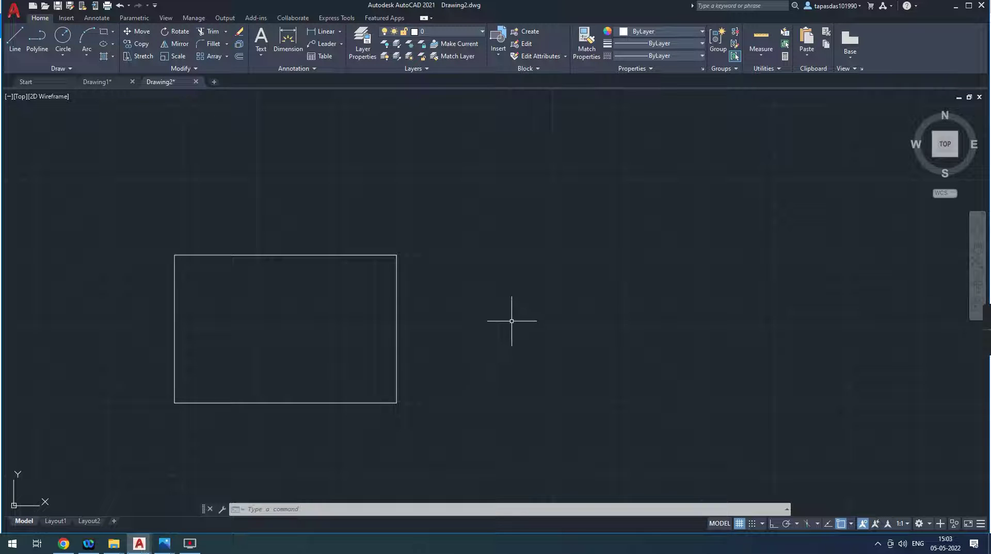
{"action": "key", "text": "Escape"}
{"action": "key", "text": "Escape"}
{"action": "key", "text": "Escape"}
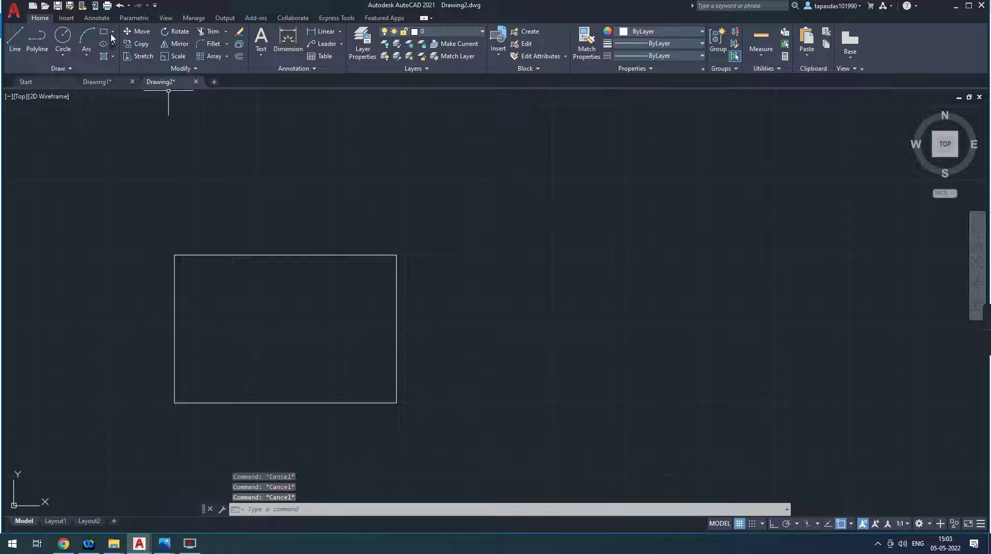
{"action": "left_click", "coordinate": [105, 32]}
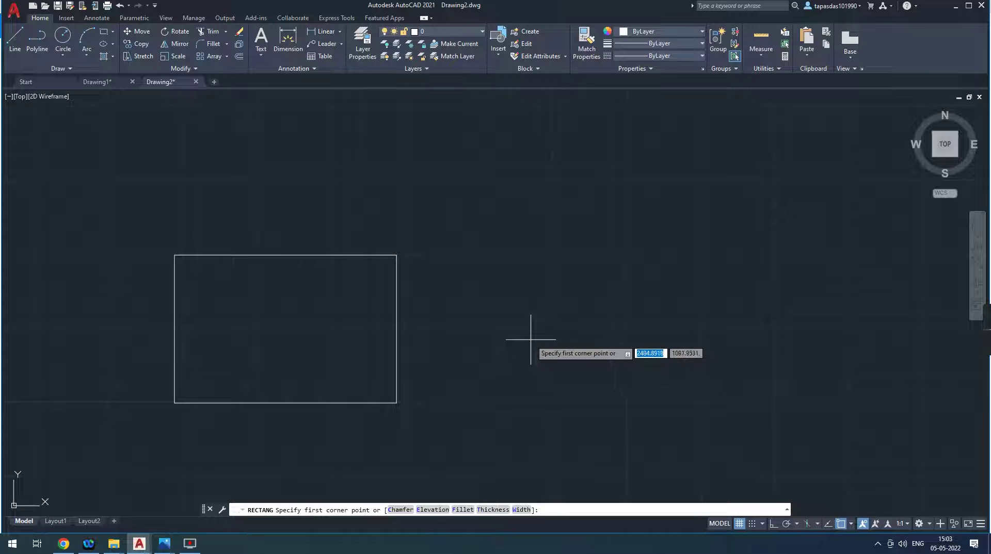
Step: Draw a 100 by 100 square to the right of the rectangle, with Ortho toggled
{"action": "left_click", "coordinate": [530, 339]}
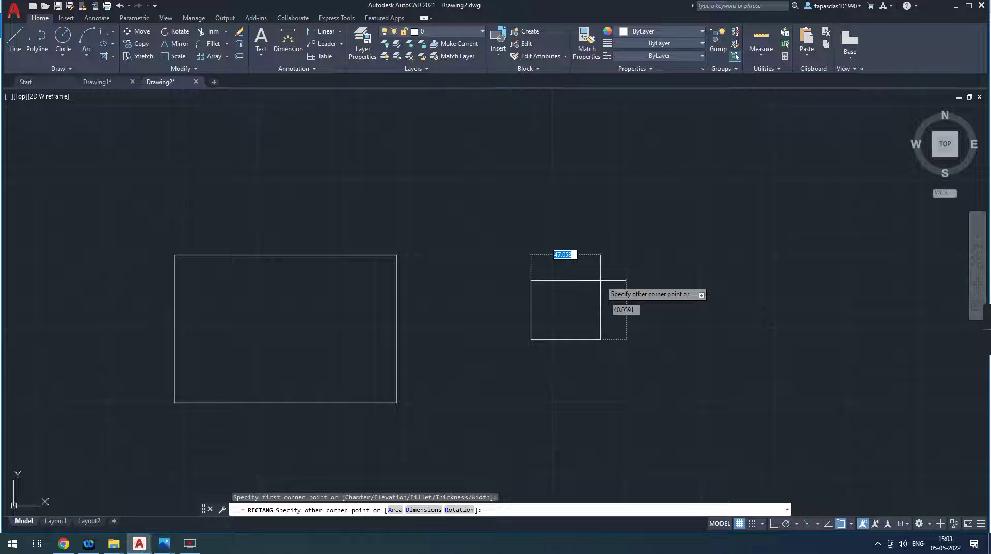
{"action": "key", "text": "F8"}
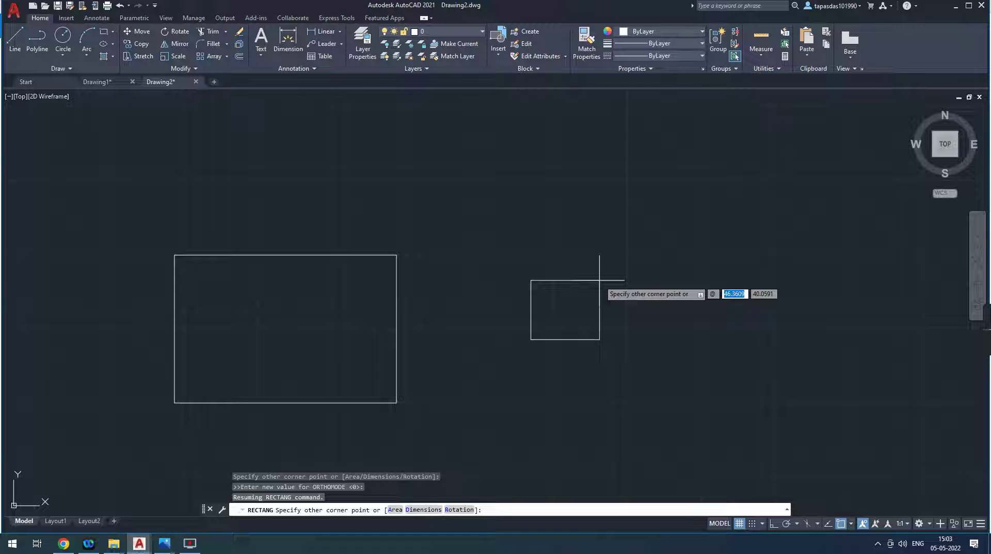
{"action": "type", "text": "100"}
{"action": "key", "text": "Tab"}
{"action": "type", "text": "100"}
{"action": "key", "text": "Return"}
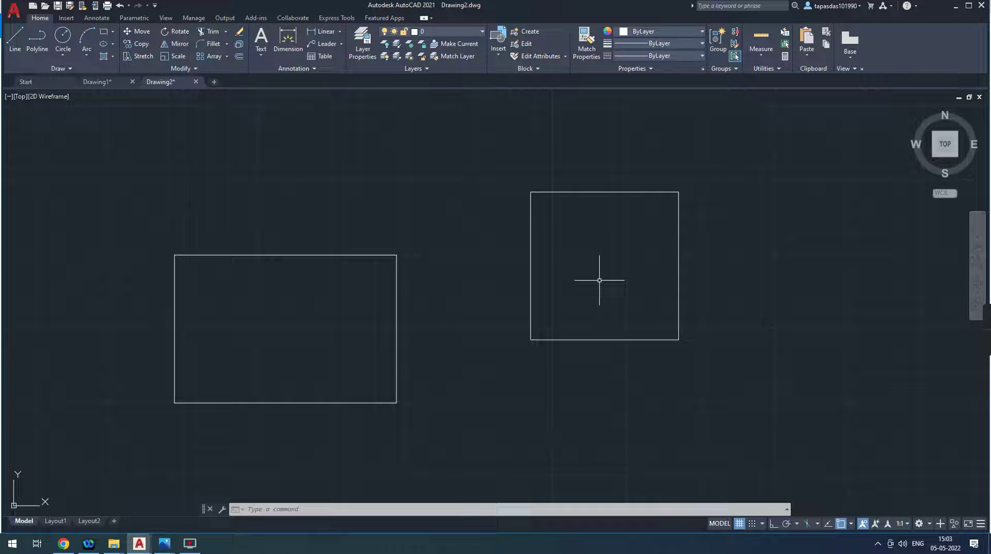
Step: Pan and zoom so both the rectangle and the square are framed
{"action": "middle_click_drag", "start_coordinate": [725, 276], "coordinate": [553, 308]}
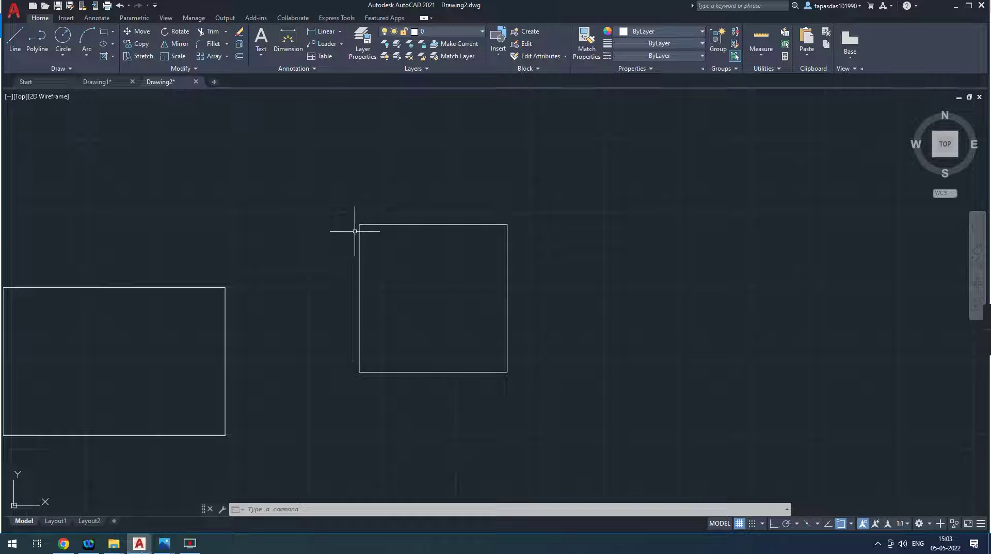
{"action": "scroll", "coordinate": [420, 283], "scroll_direction": "down", "scroll_amount": 2}
{"action": "middle_click_drag", "start_coordinate": [420, 282], "coordinate": [503, 285]}
{"action": "scroll", "coordinate": [390, 322], "scroll_direction": "up", "scroll_amount": 2}
{"action": "middle_click_drag", "start_coordinate": [389, 323], "coordinate": [406, 312]}
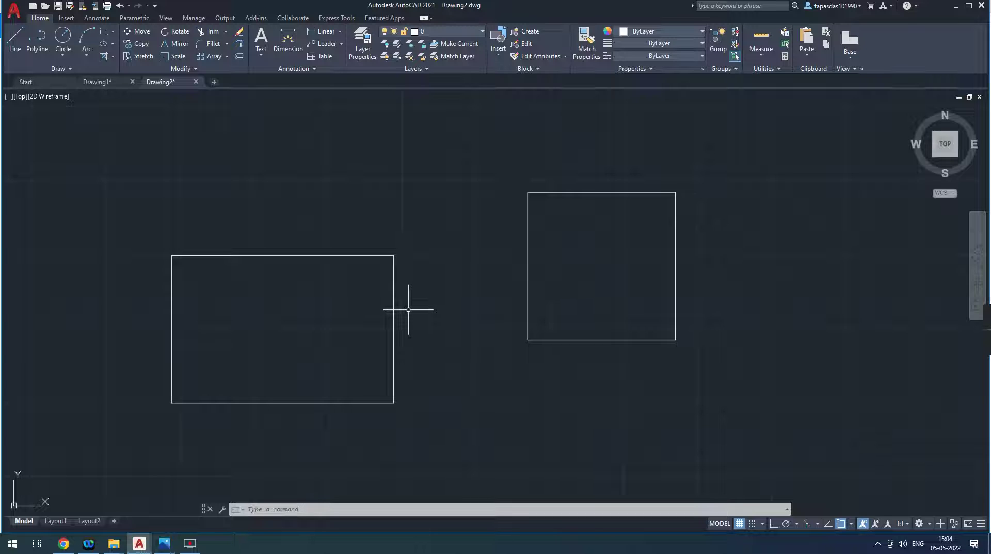
{"action": "left_click", "coordinate": [227, 44]}
Step: Fillet the rectangle's top-right corner with radius 10 in Trim mode
{"action": "left_click", "coordinate": [226, 43]}
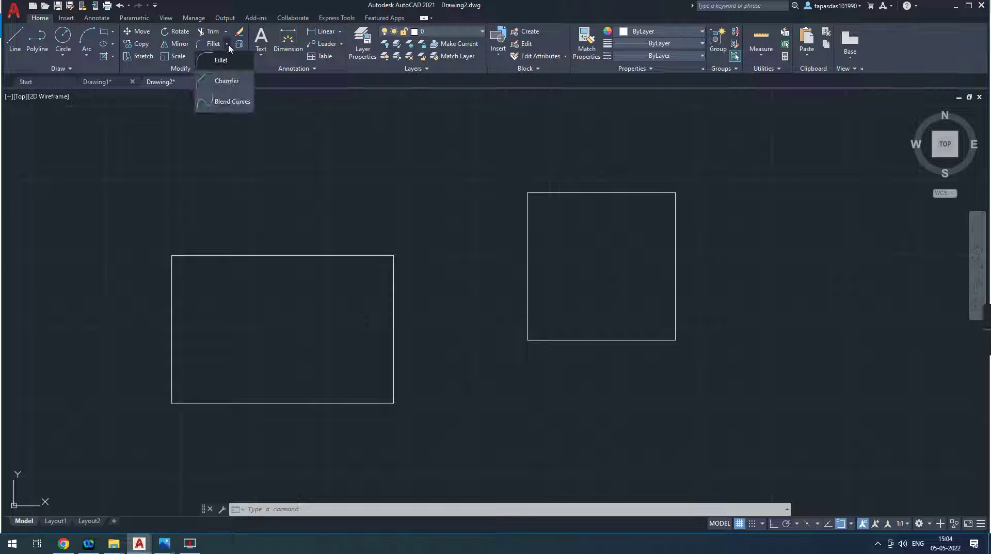
{"action": "left_click", "coordinate": [231, 66]}
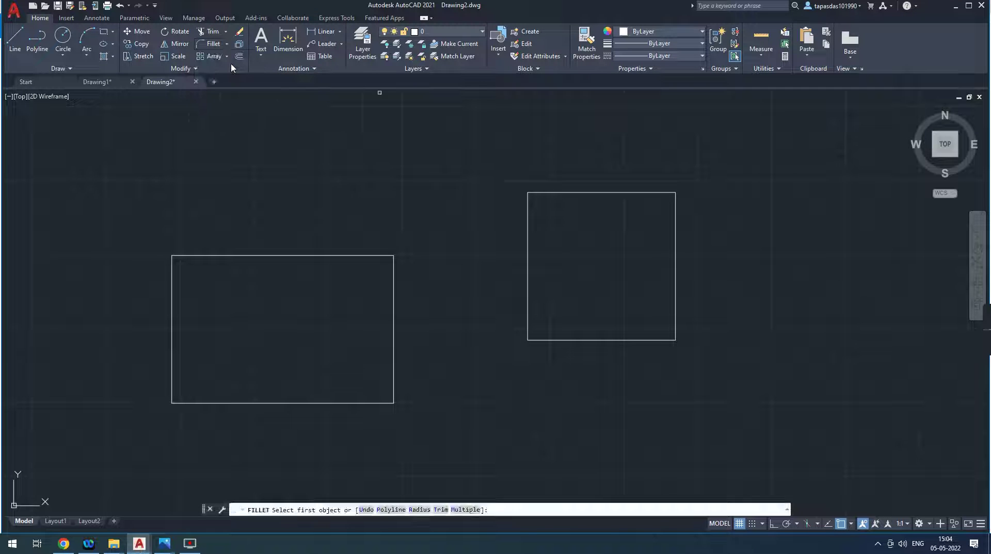
{"action": "left_click", "coordinate": [421, 510]}
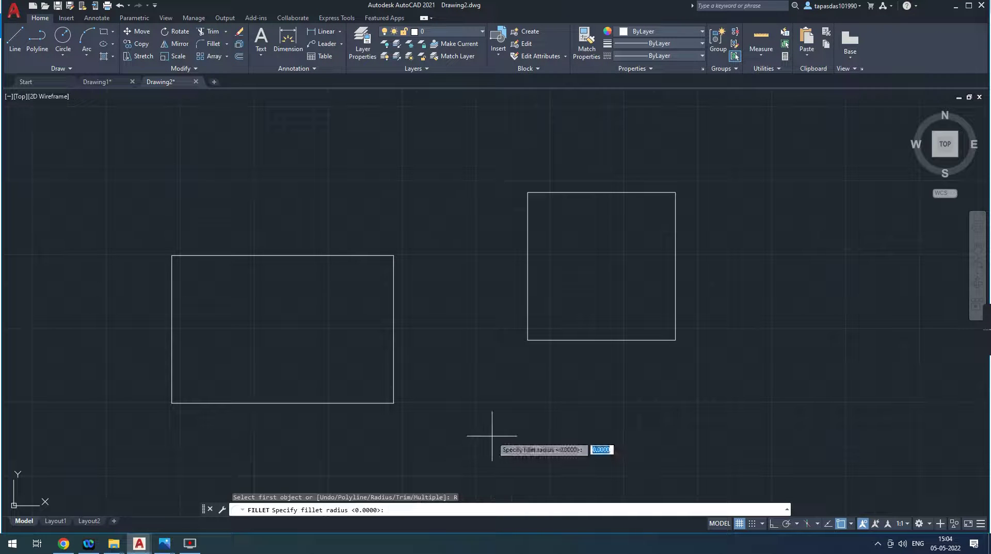
{"action": "type", "text": "10"}
{"action": "key", "text": "Return"}
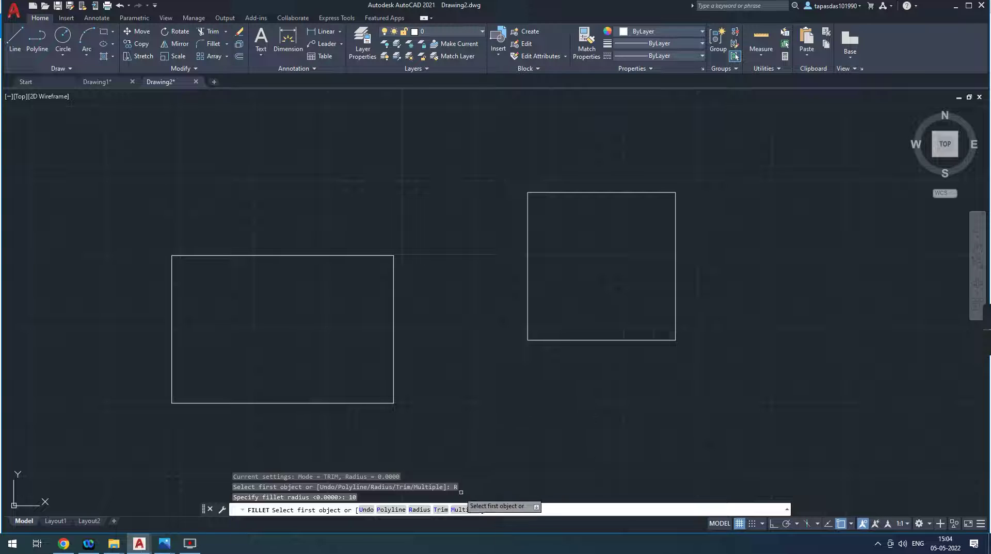
{"action": "left_click", "coordinate": [440, 510]}
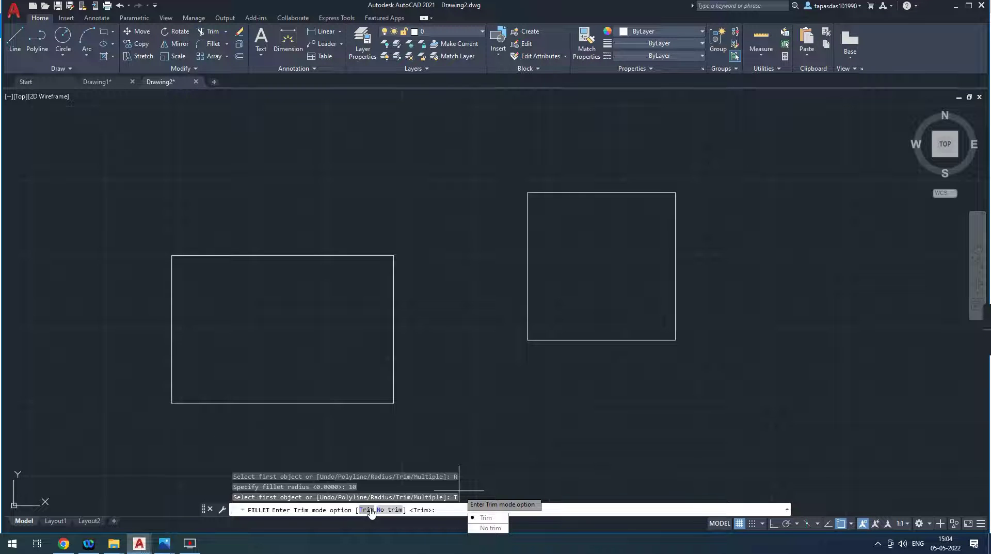
{"action": "left_click", "coordinate": [368, 510]}
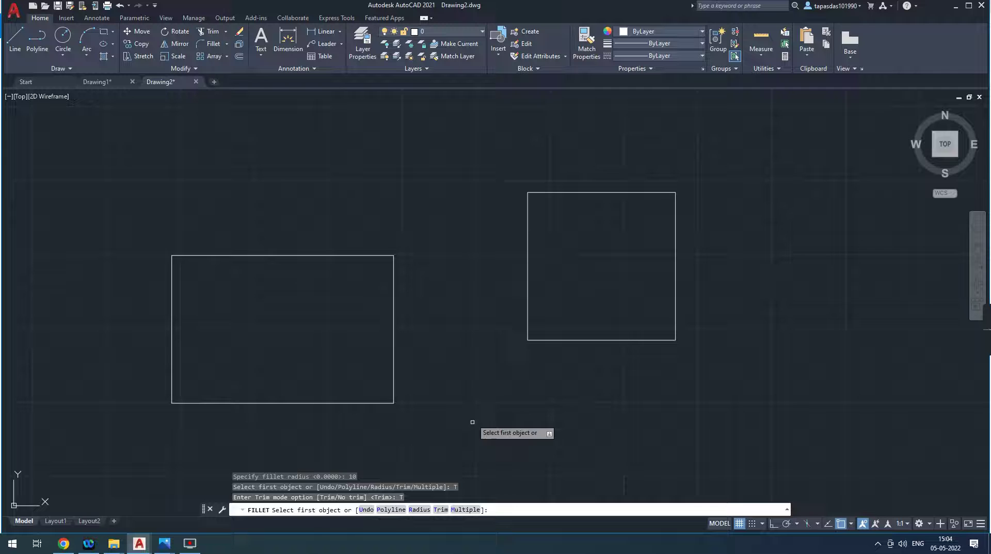
{"action": "left_click", "coordinate": [356, 254]}
{"action": "left_click", "coordinate": [393, 283]}
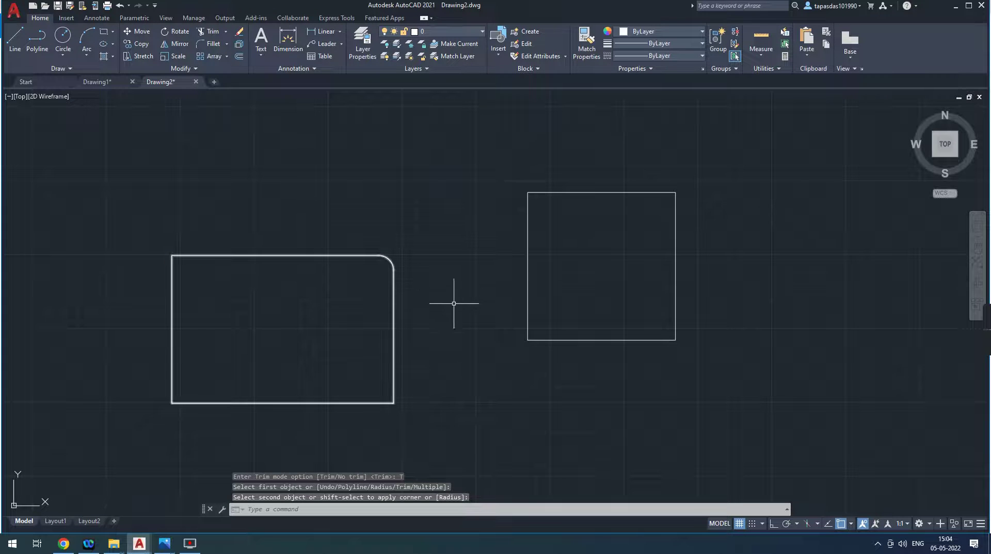
Step: Repeat the radius-10 fillet on the rectangle's top-left corner
{"action": "scroll", "coordinate": [407, 327], "scroll_direction": "up", "scroll_amount": 4}
{"action": "middle_click_drag", "start_coordinate": [407, 327], "coordinate": [458, 354]}
{"action": "scroll", "coordinate": [477, 335], "scroll_direction": "down", "scroll_amount": 2}
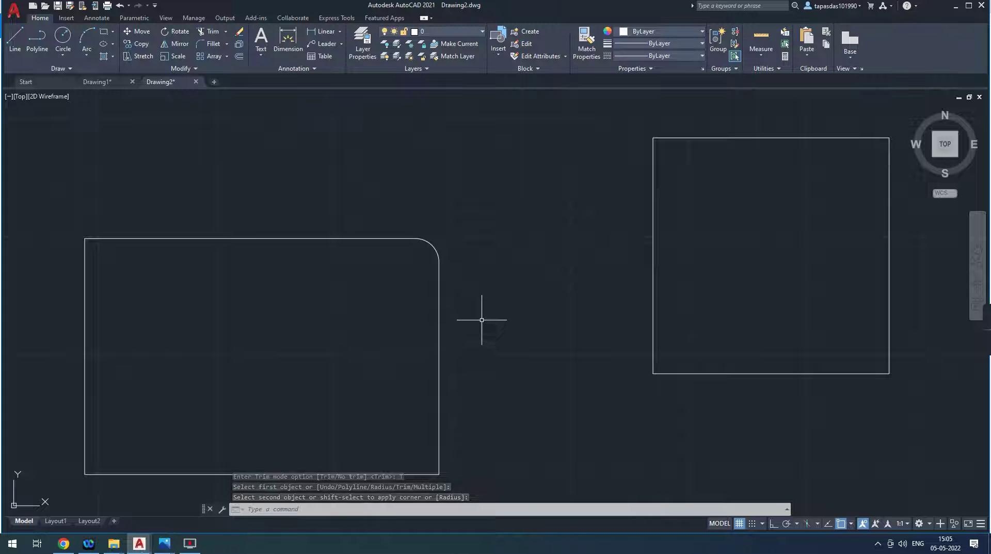
{"action": "right_click", "coordinate": [494, 226]}
{"action": "left_click", "coordinate": [514, 233]}
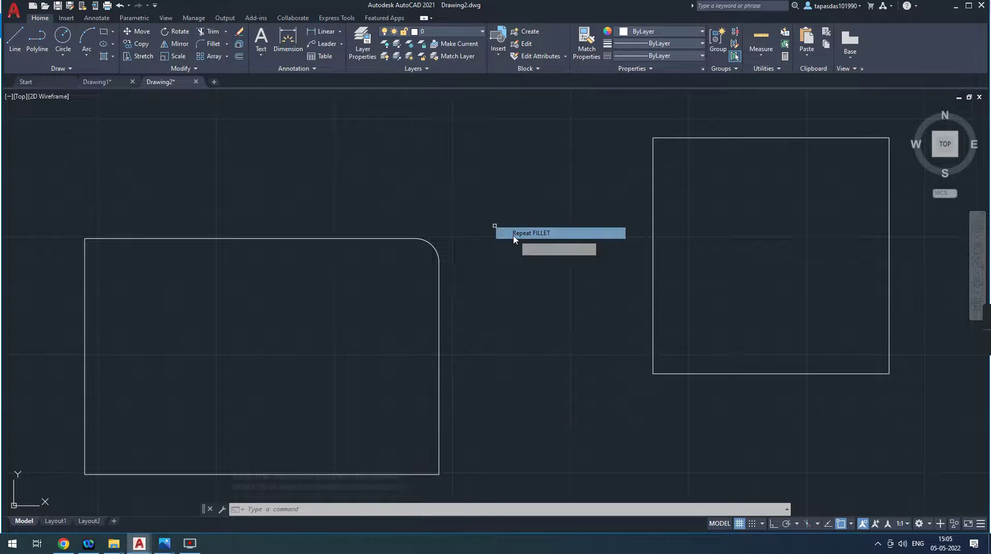
{"action": "left_click", "coordinate": [208, 239]}
{"action": "left_click", "coordinate": [86, 267]}
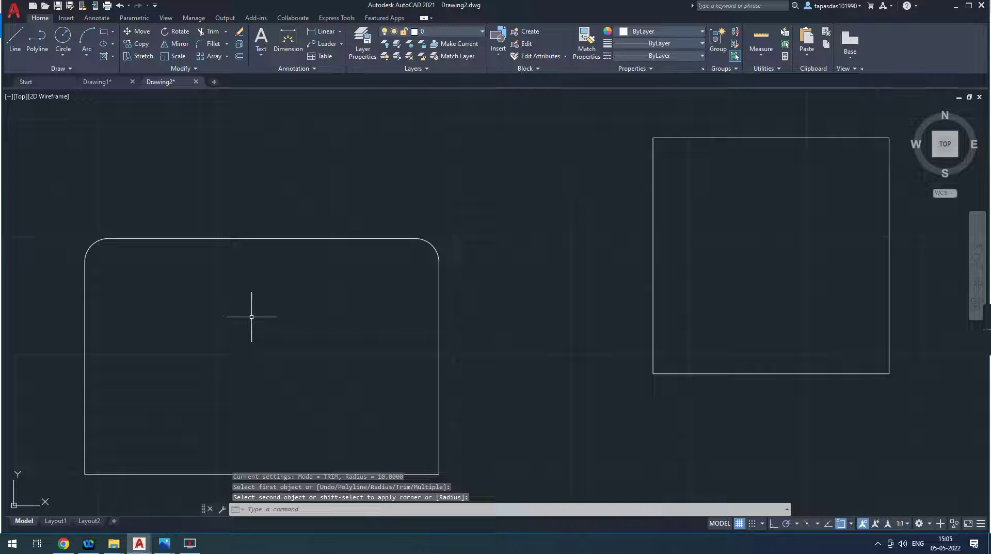
{"action": "key", "text": "Escape"}
{"action": "key", "text": "Escape"}
{"action": "key", "text": "Escape"}
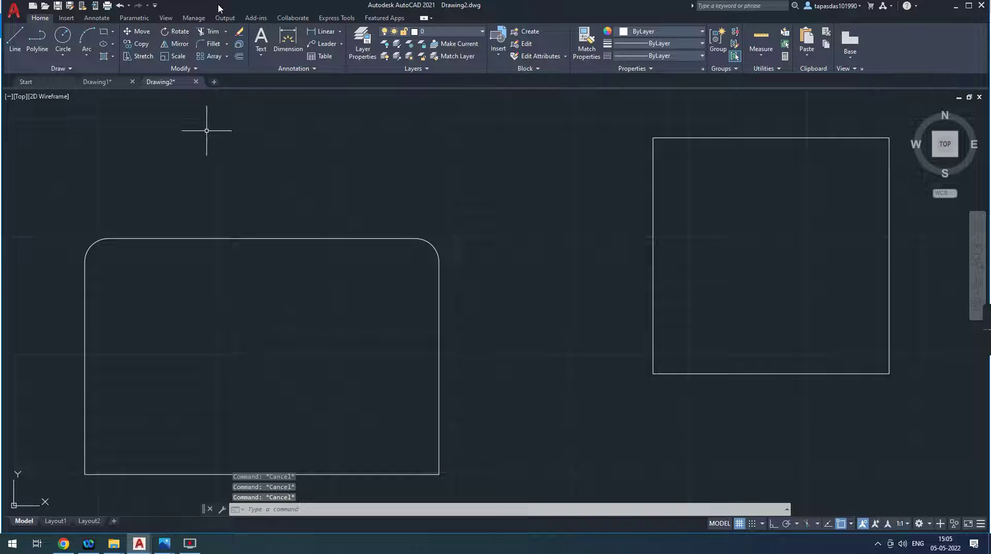
{"action": "left_click", "coordinate": [227, 44]}
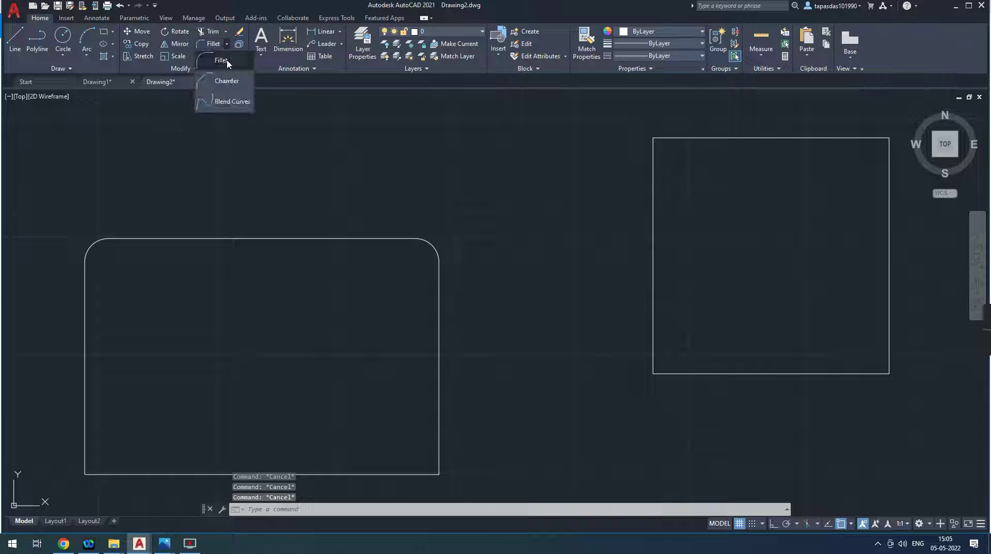
{"action": "left_click", "coordinate": [227, 64]}
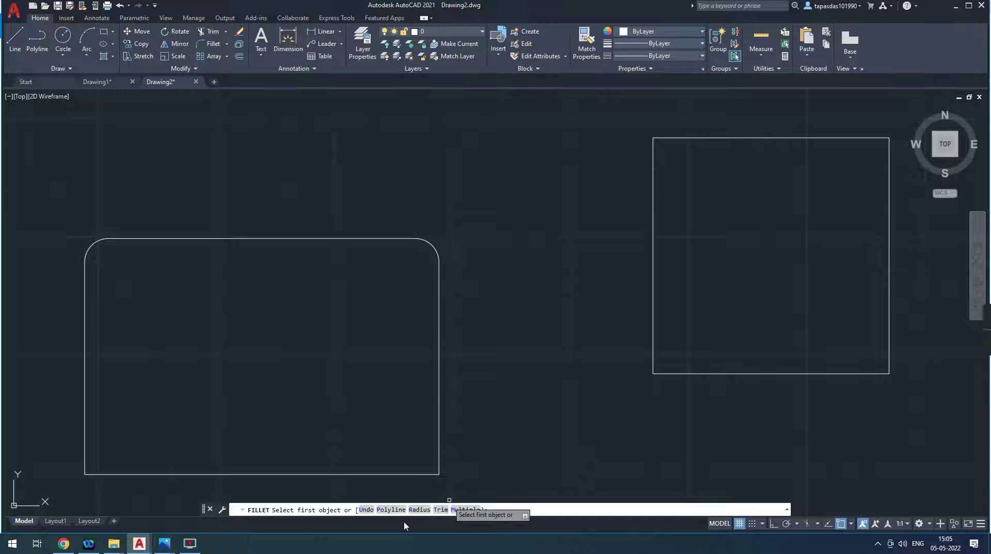
{"action": "left_click", "coordinate": [419, 510]}
{"action": "type", "text": "15"}
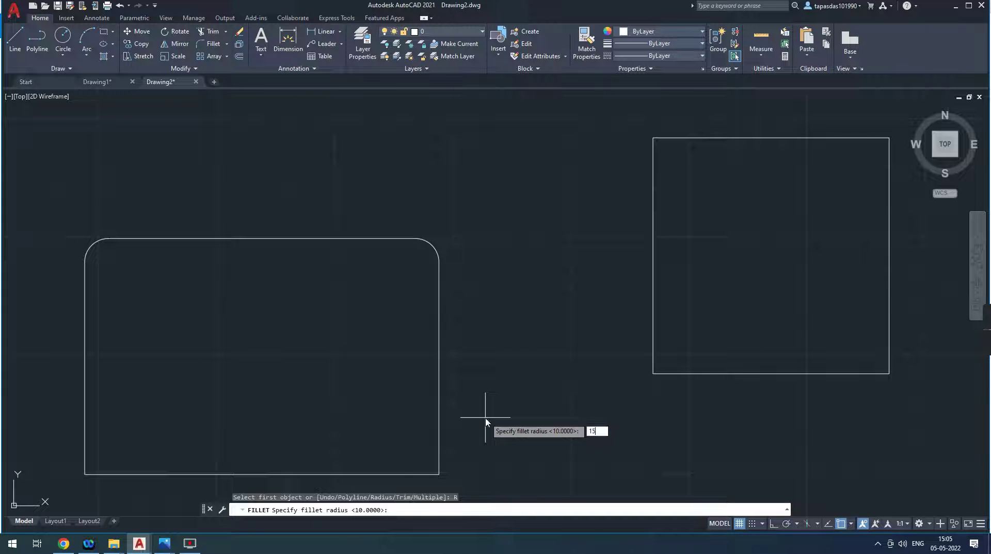
{"action": "key", "text": "Return"}
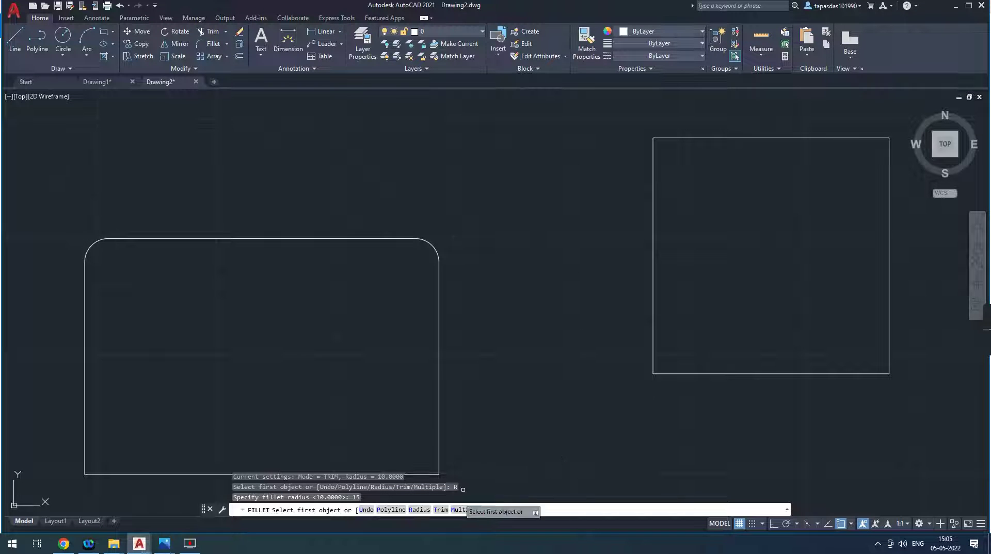
{"action": "left_click", "coordinate": [442, 509]}
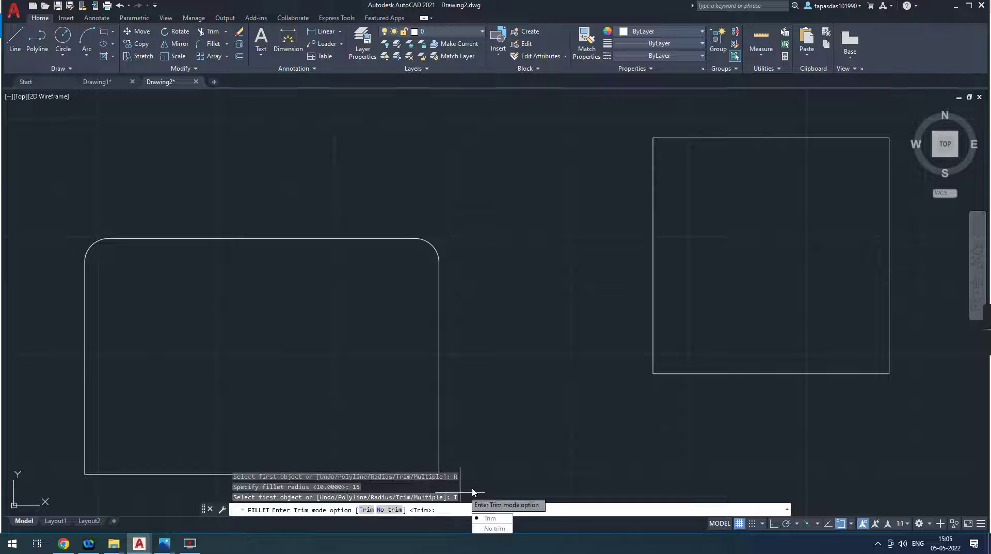
{"action": "left_click", "coordinate": [385, 510]}
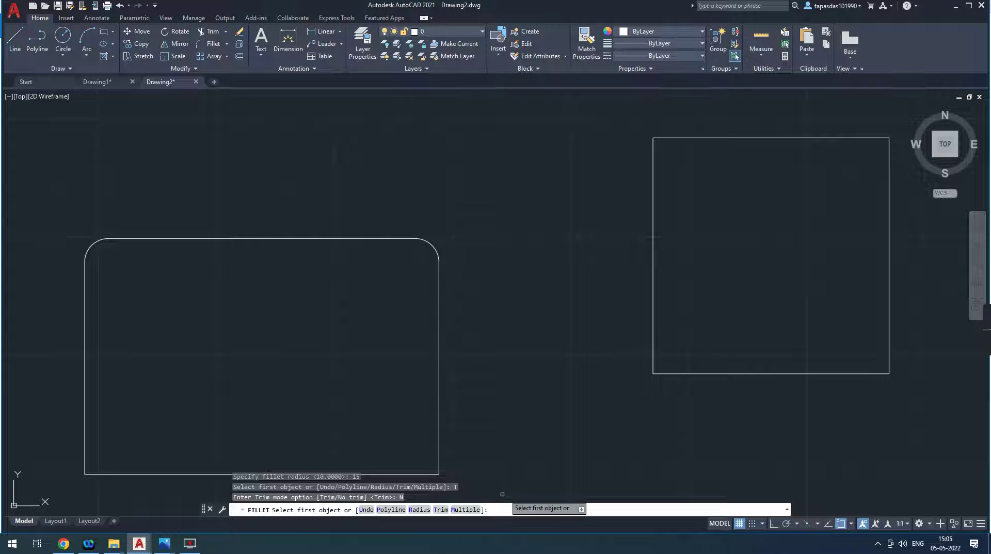
{"action": "left_click", "coordinate": [467, 510]}
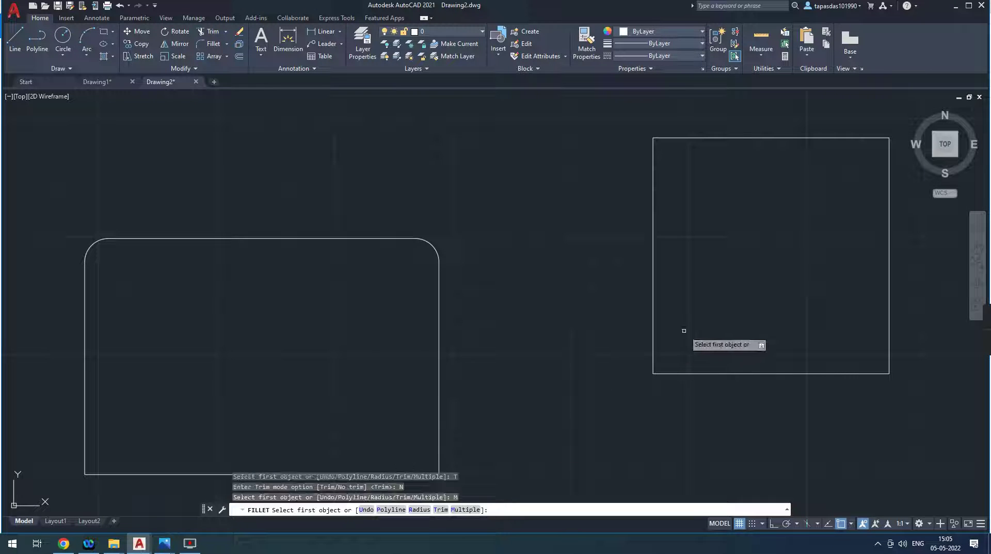
{"action": "left_click", "coordinate": [654, 347]}
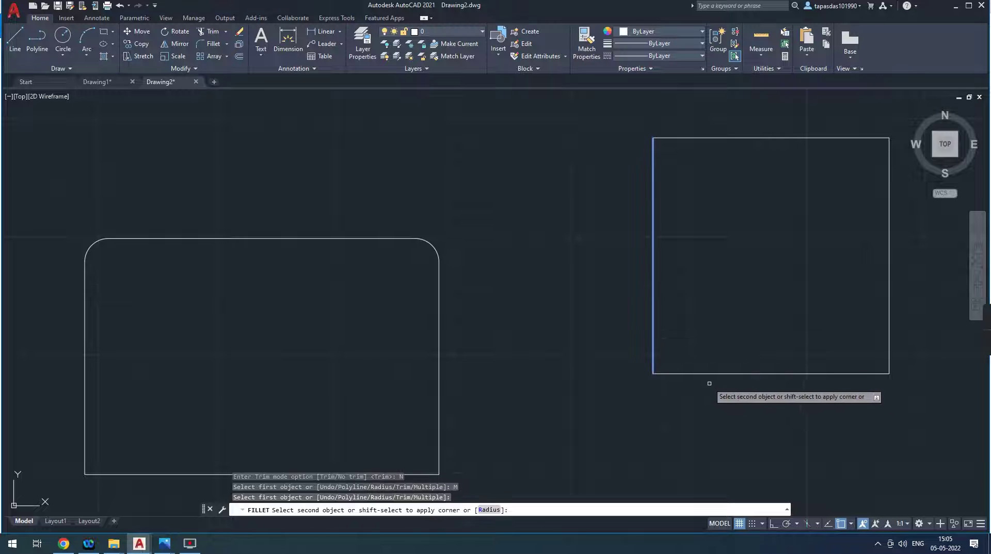
{"action": "left_click", "coordinate": [696, 373]}
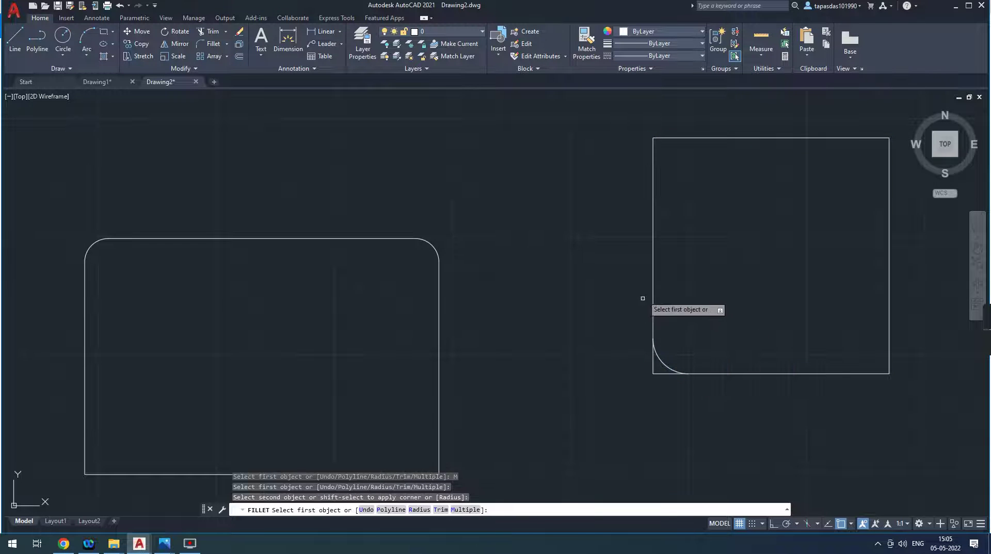
{"action": "left_click", "coordinate": [652, 188]}
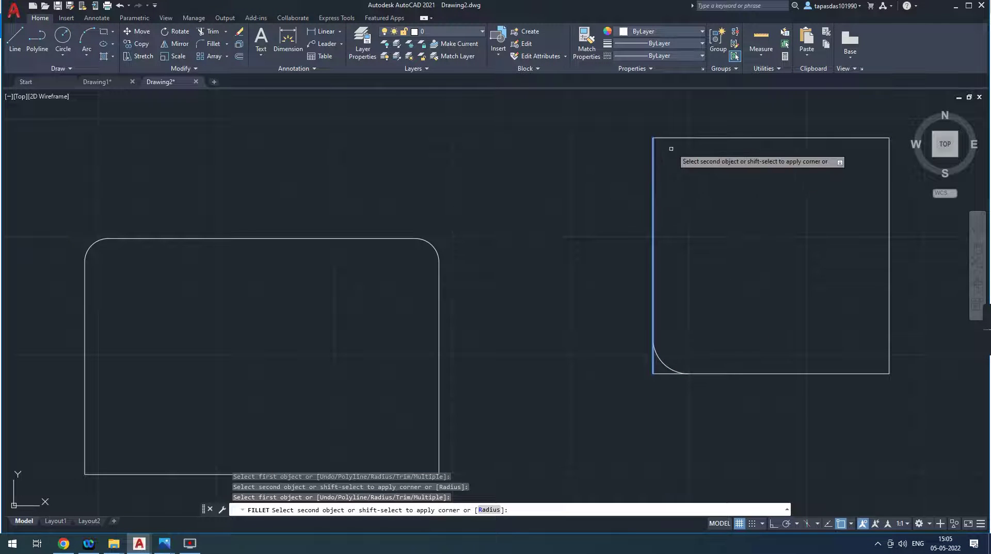
{"action": "left_click", "coordinate": [796, 134]}
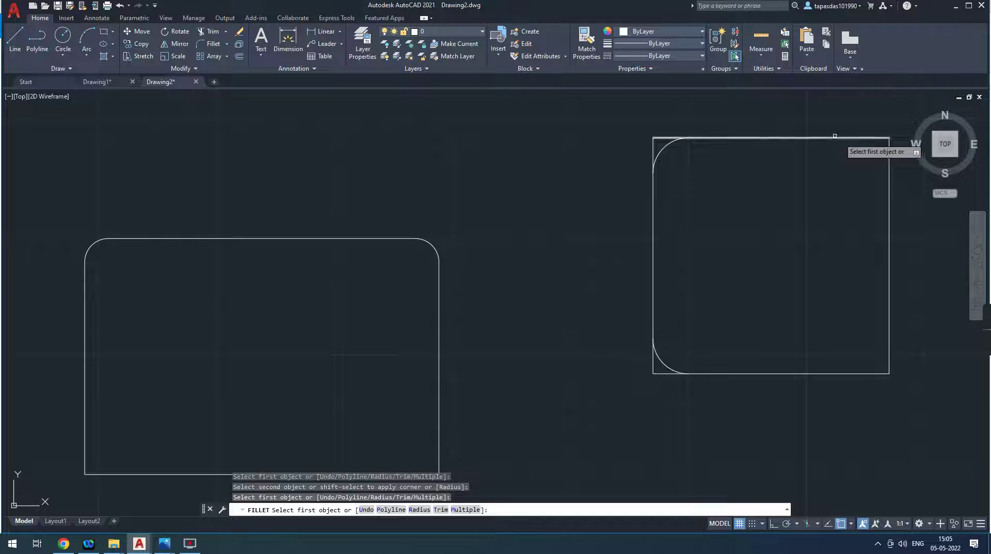
{"action": "left_click", "coordinate": [887, 182]}
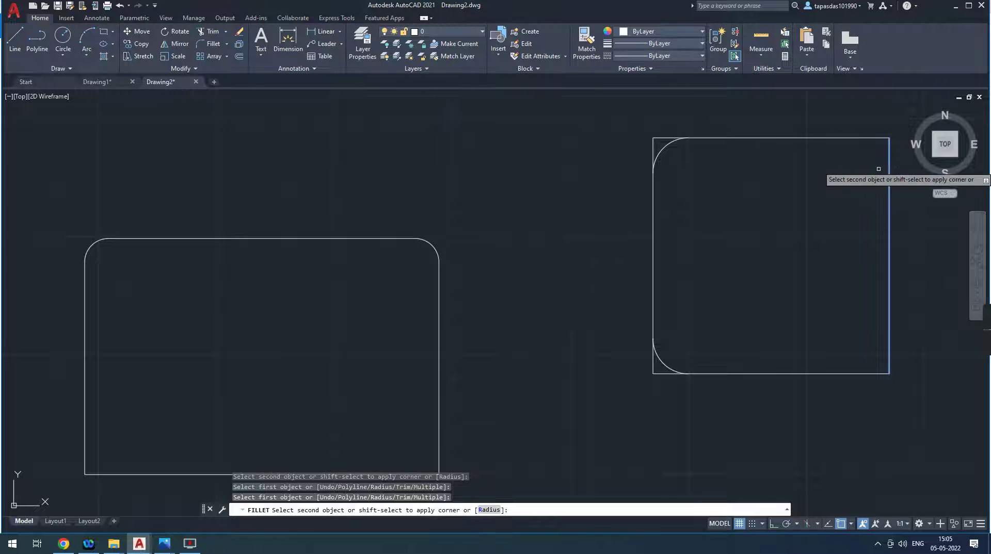
{"action": "left_click", "coordinate": [855, 138]}
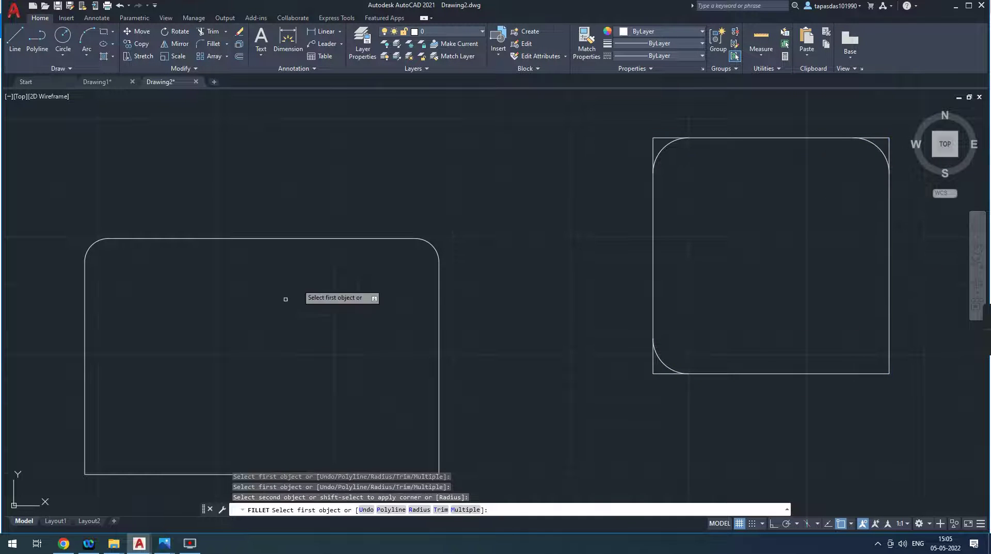
{"action": "middle_click_drag", "start_coordinate": [422, 292], "coordinate": [413, 247]}
{"action": "middle_click_drag", "start_coordinate": [593, 208], "coordinate": [580, 258]}
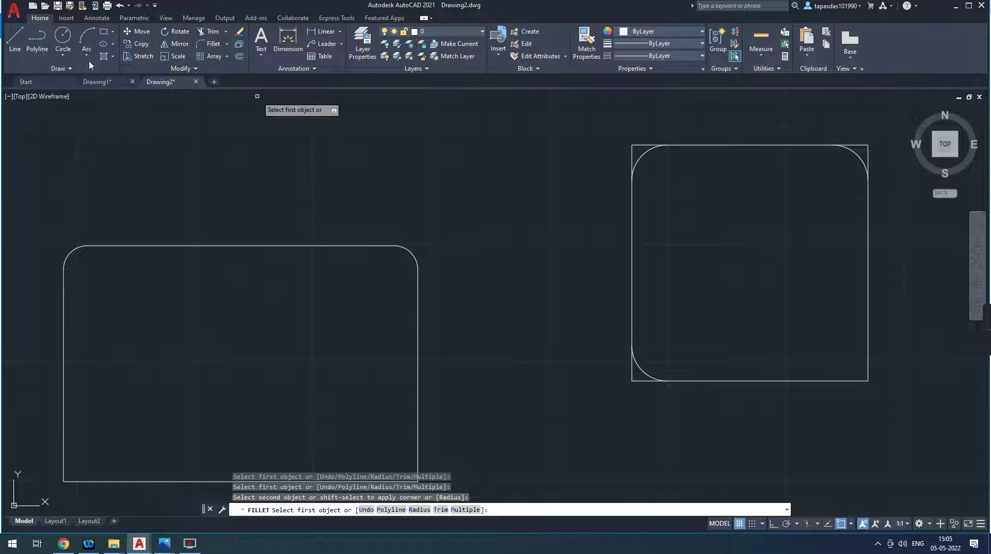
{"action": "left_click", "coordinate": [120, 5]}
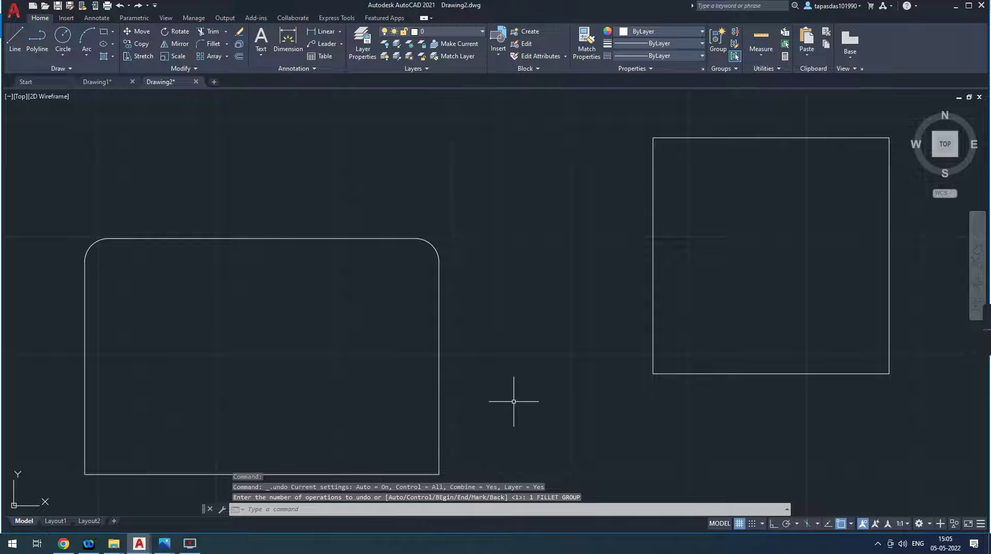
Step: Start a fillet with the Polyline option, then cancel it
{"action": "key", "text": "Escape"}
{"action": "key", "text": "Escape"}
{"action": "key", "text": "Escape"}
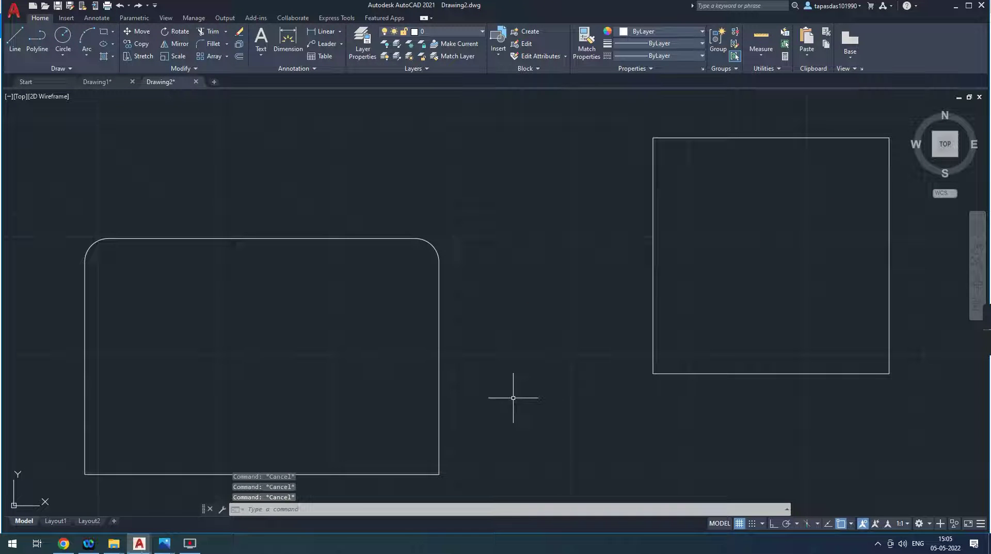
{"action": "left_click", "coordinate": [227, 42]}
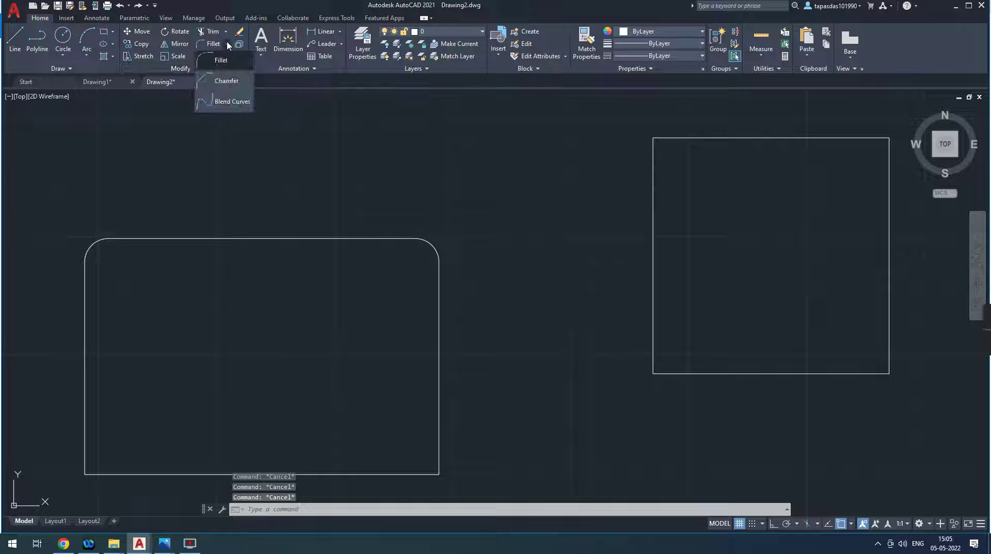
{"action": "left_click", "coordinate": [221, 60]}
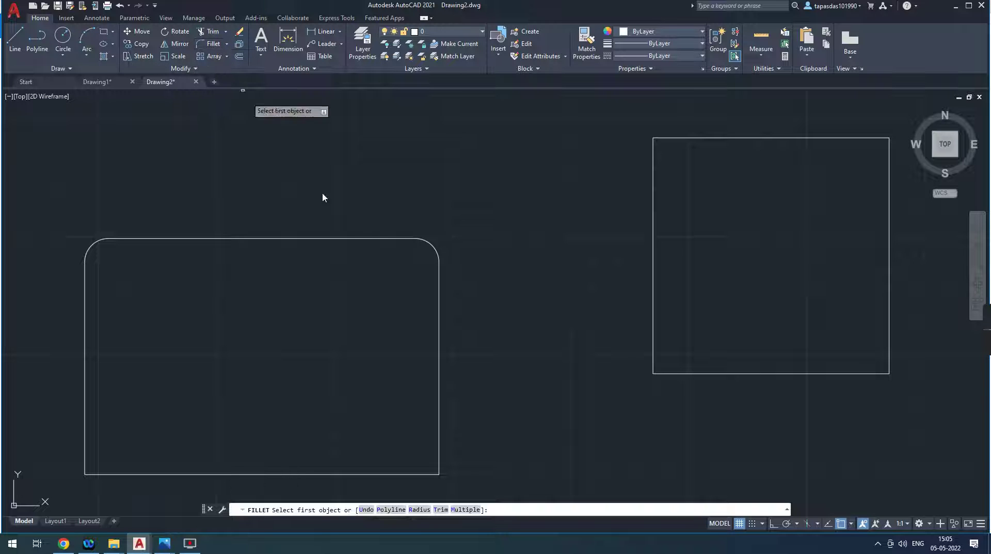
{"action": "left_click", "coordinate": [391, 510]}
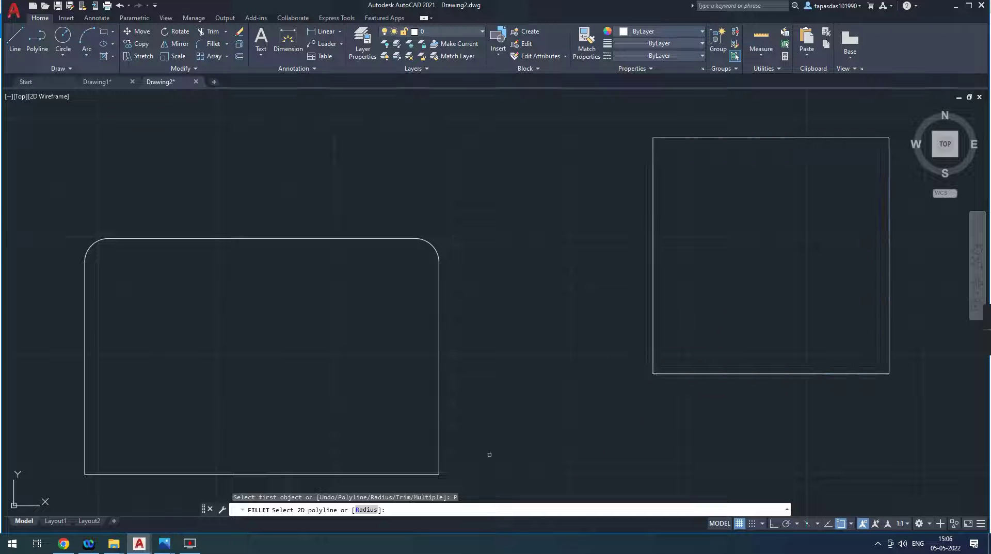
{"action": "key", "text": "Escape"}
{"action": "key", "text": "Escape"}
{"action": "key", "text": "Escape"}
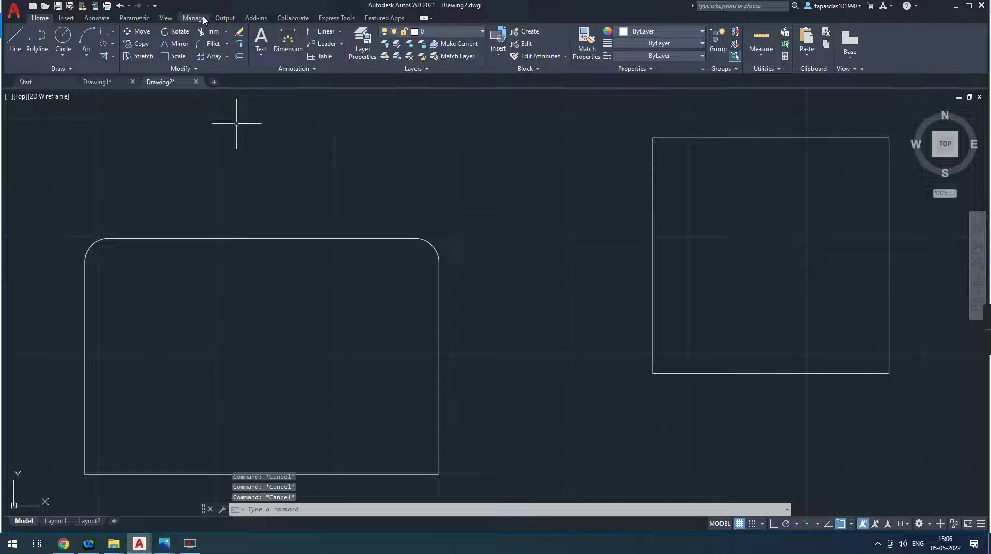
Step: Fillet all four corners of the right-hand square at radius 15 as one polyline
{"action": "left_click", "coordinate": [227, 45]}
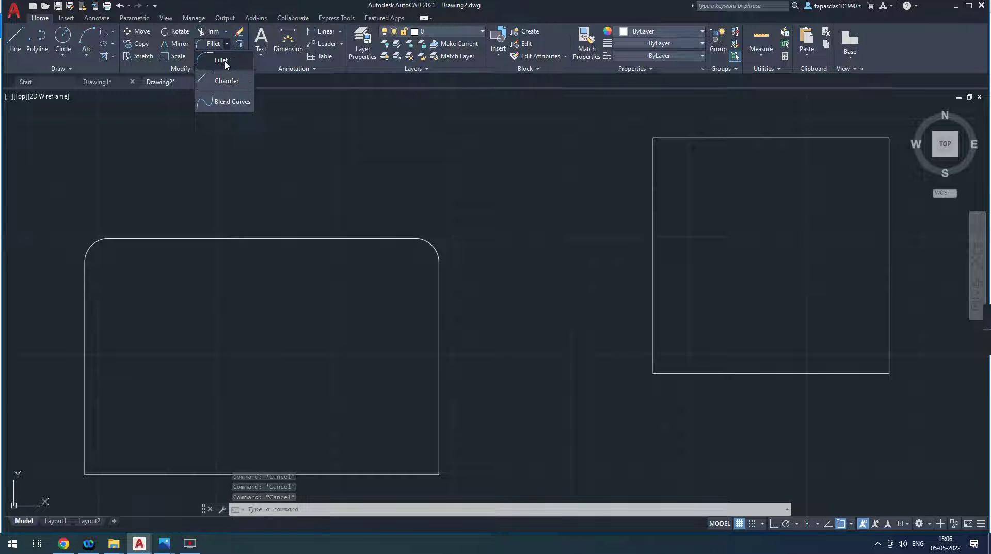
{"action": "left_click", "coordinate": [221, 60]}
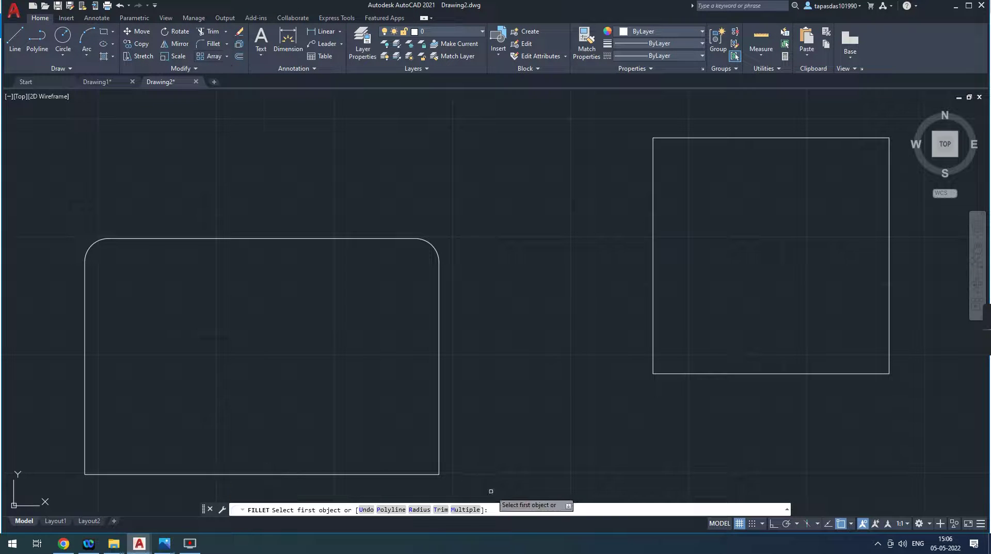
{"action": "left_click", "coordinate": [420, 510]}
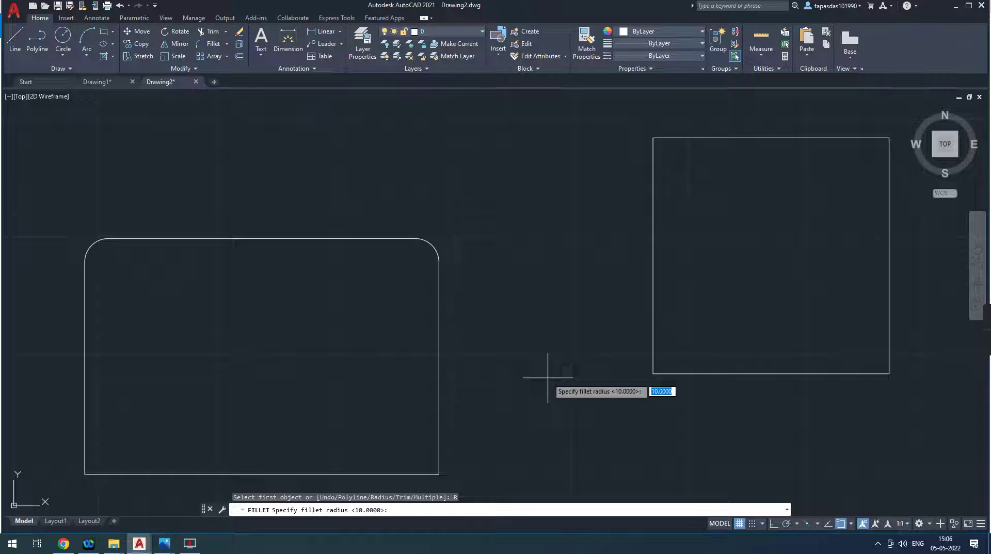
{"action": "type", "text": "15"}
{"action": "key", "text": "Return"}
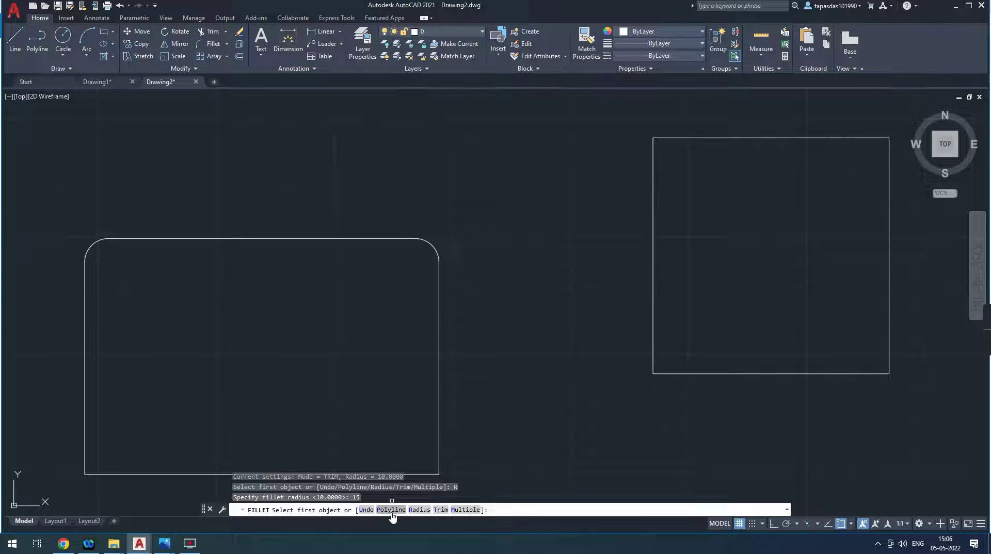
{"action": "left_click", "coordinate": [392, 511]}
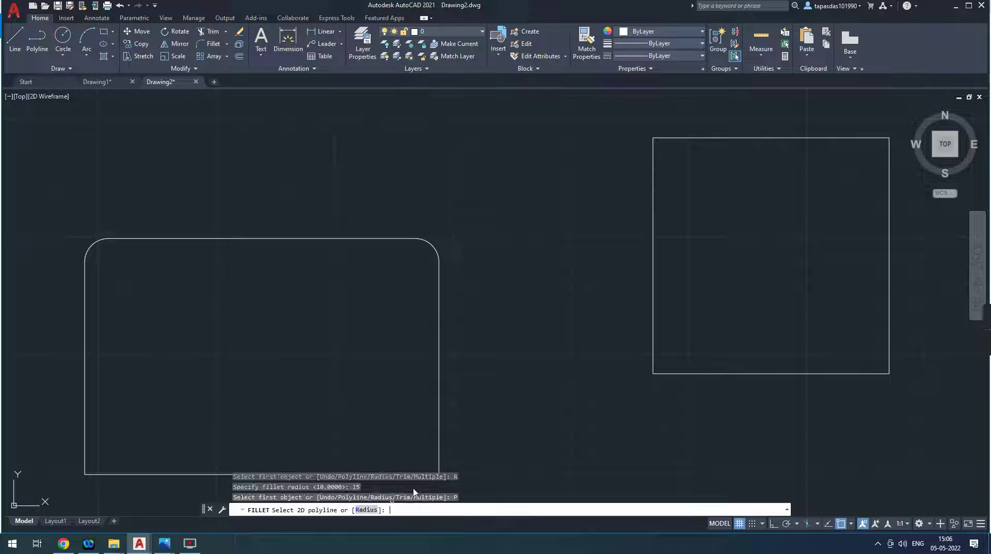
{"action": "left_click", "coordinate": [654, 321]}
{"action": "middle_click_drag", "start_coordinate": [825, 188], "coordinate": [631, 256]}
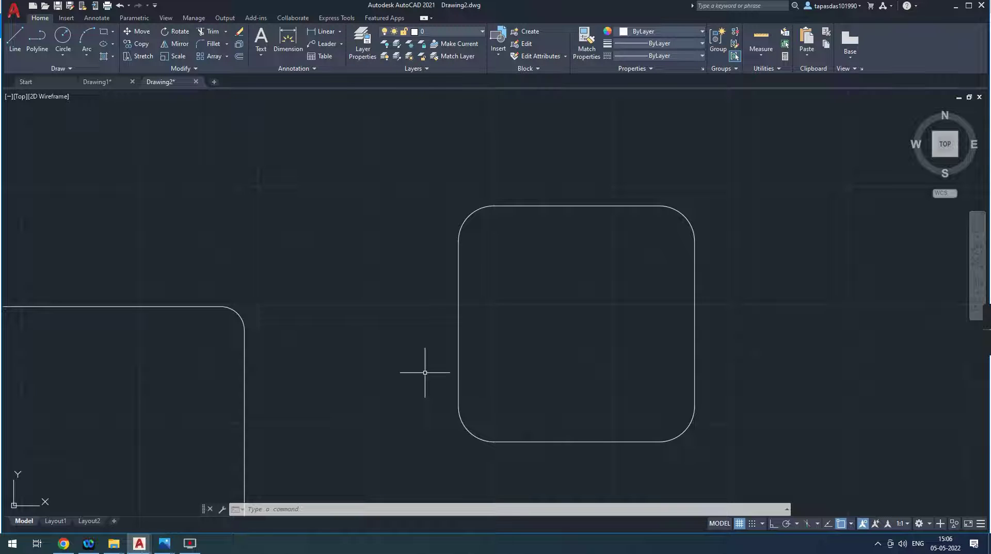
{"action": "key", "text": "Escape"}
{"action": "key", "text": "Escape"}
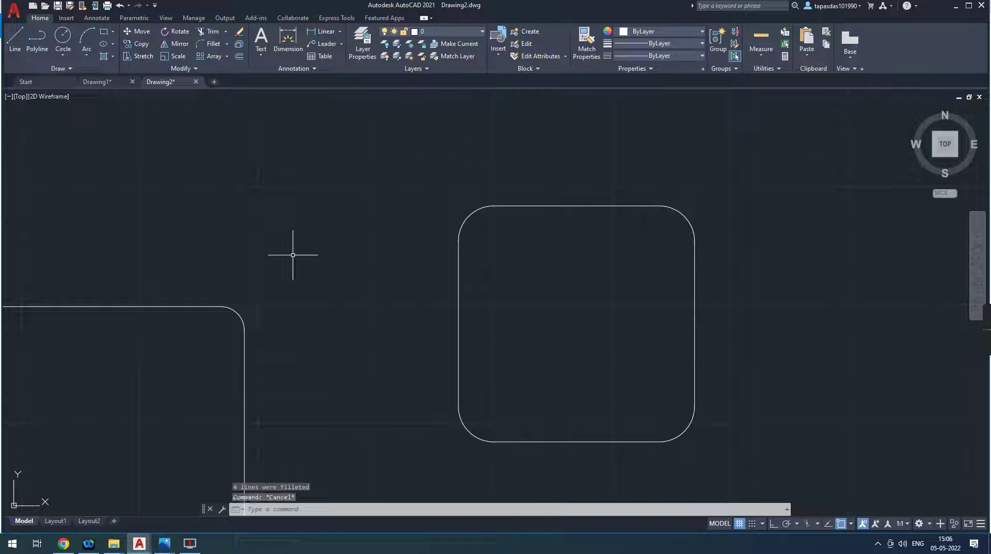
Step: Draw a six-sided polygon inscribed in a radius-20 circle right of the rounded square
{"action": "key", "text": "Escape"}
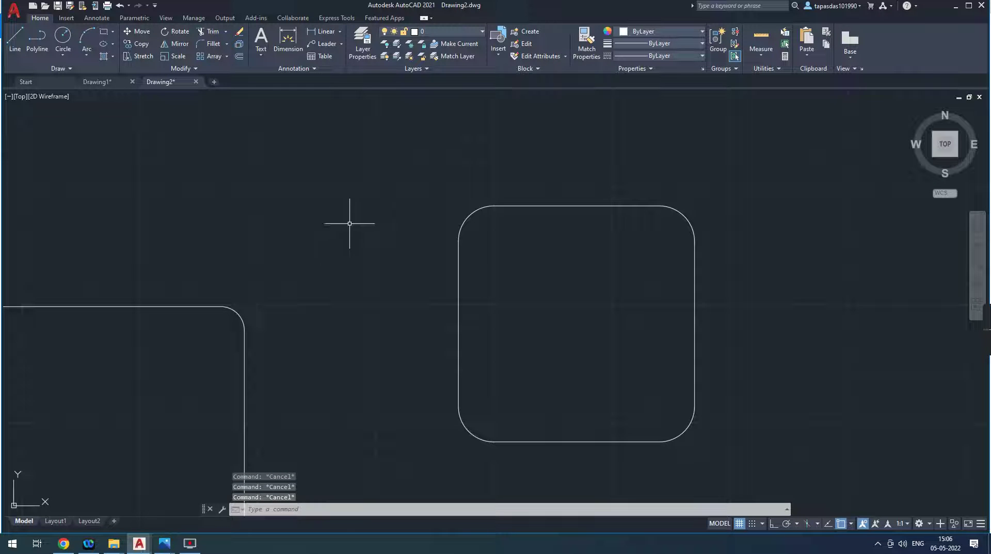
{"action": "scroll", "coordinate": [495, 302], "scroll_direction": "down", "scroll_amount": 2}
{"action": "middle_click_drag", "start_coordinate": [495, 303], "coordinate": [243, 326]}
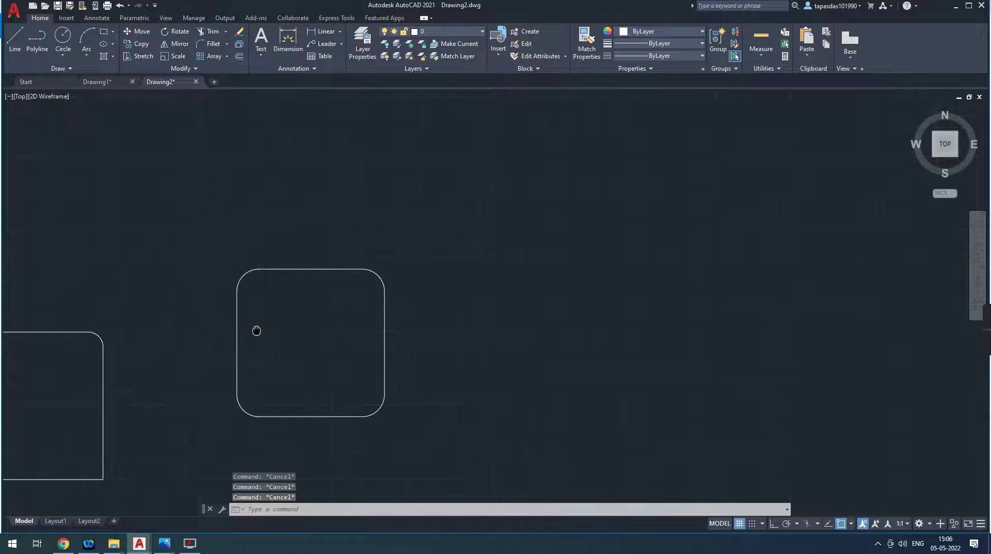
{"action": "left_click", "coordinate": [113, 31]}
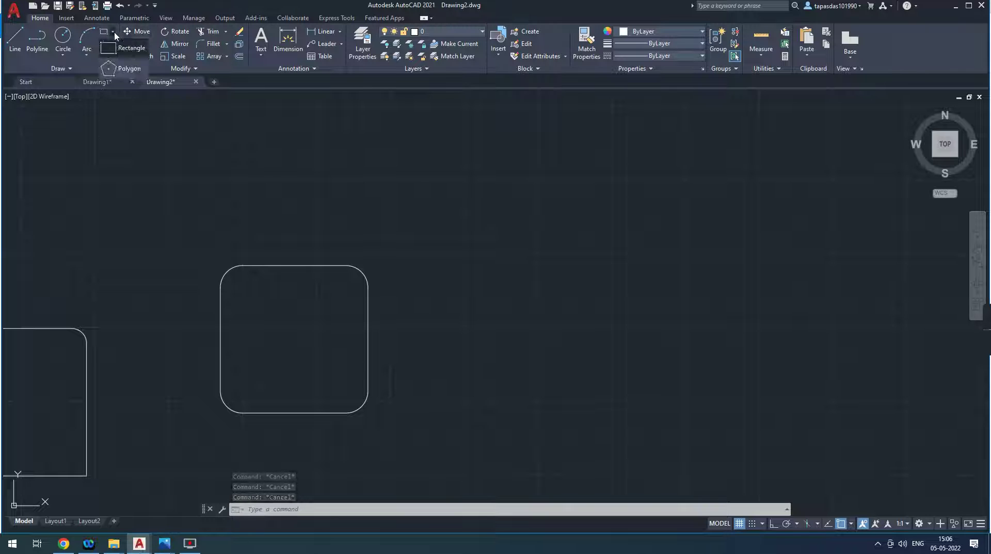
{"action": "left_click", "coordinate": [132, 70]}
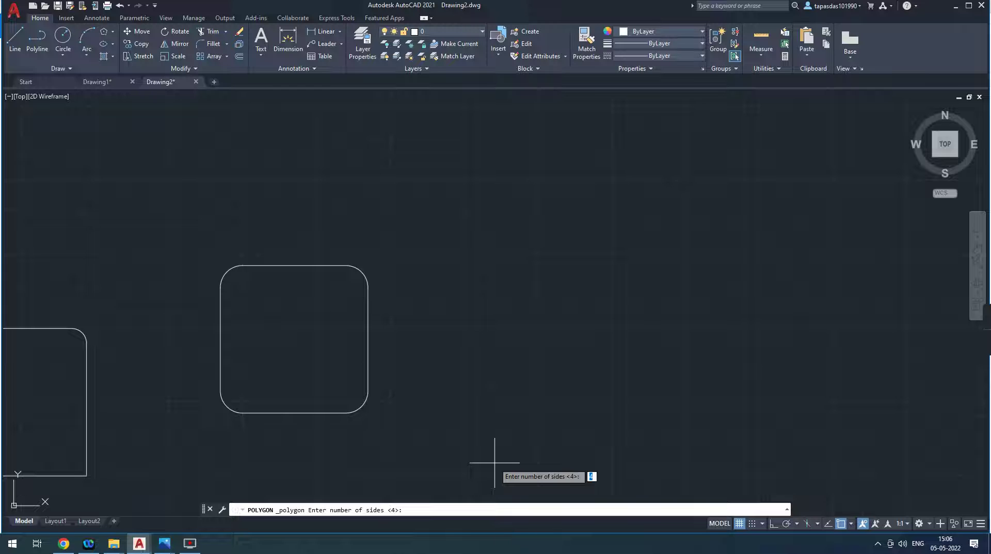
{"action": "type", "text": "6"}
{"action": "key", "text": "Return"}
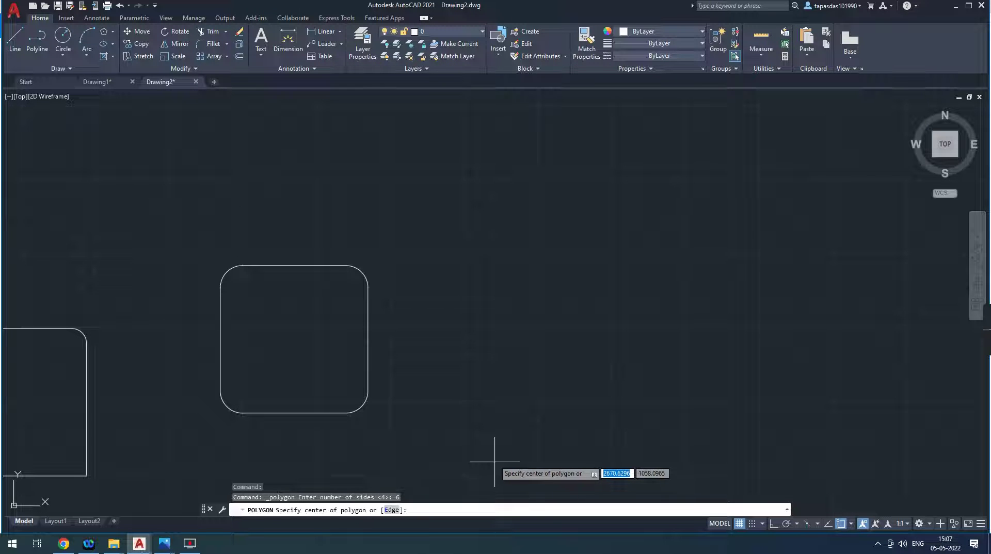
{"action": "left_click", "coordinate": [516, 332]}
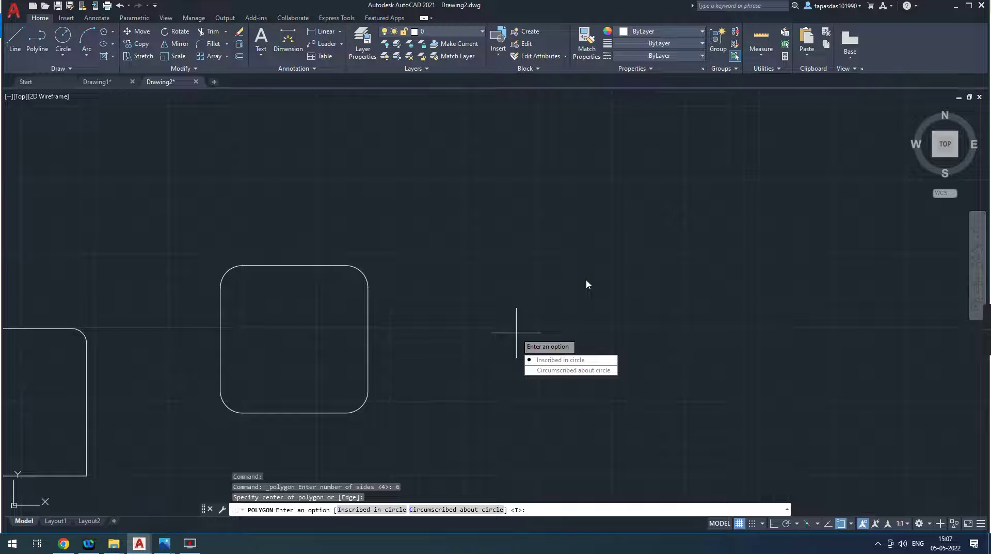
{"action": "key", "text": "Return"}
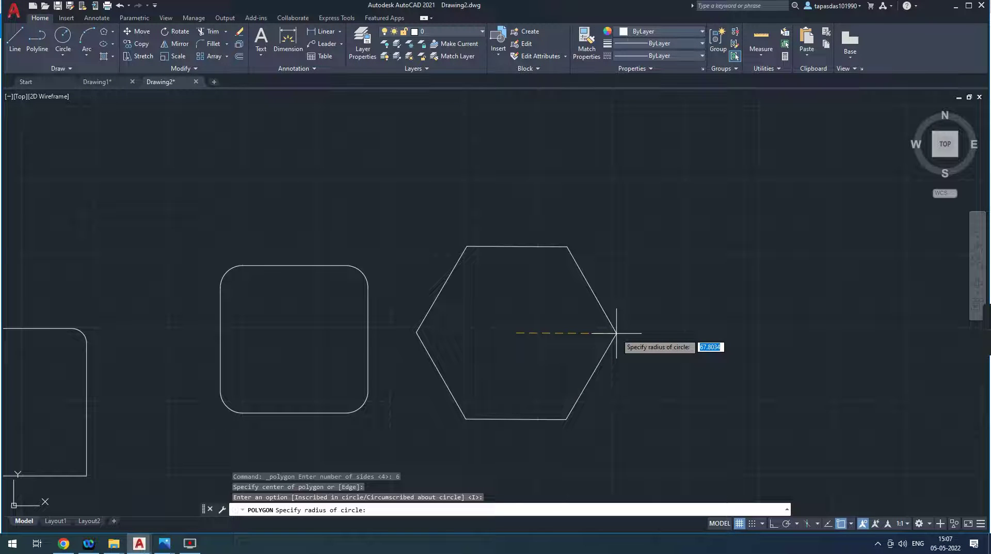
{"action": "type", "text": "20"}
{"action": "key", "text": "Return"}
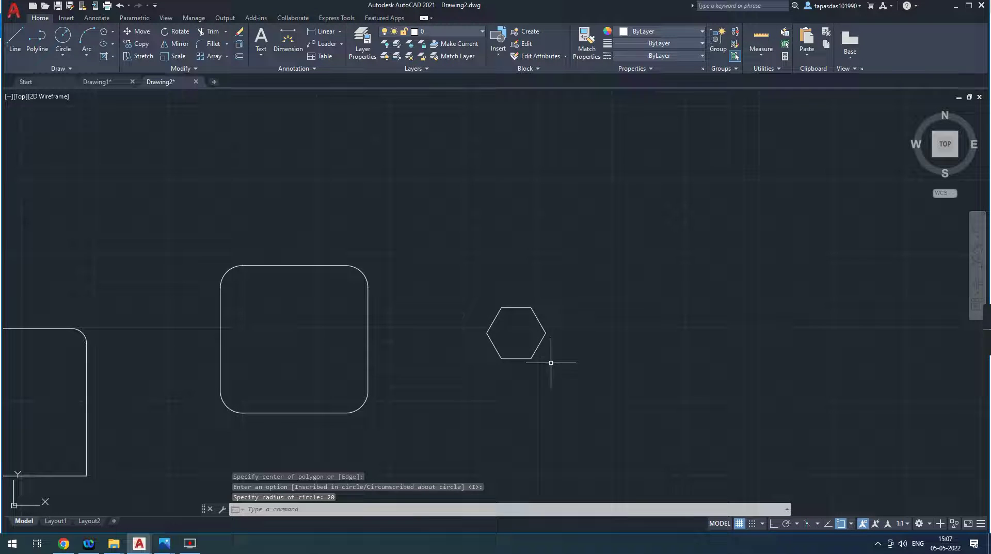
{"action": "scroll", "coordinate": [524, 354], "scroll_direction": "up", "scroll_amount": 2}
{"action": "scroll", "coordinate": [523, 356], "scroll_direction": "up", "scroll_amount": 4}
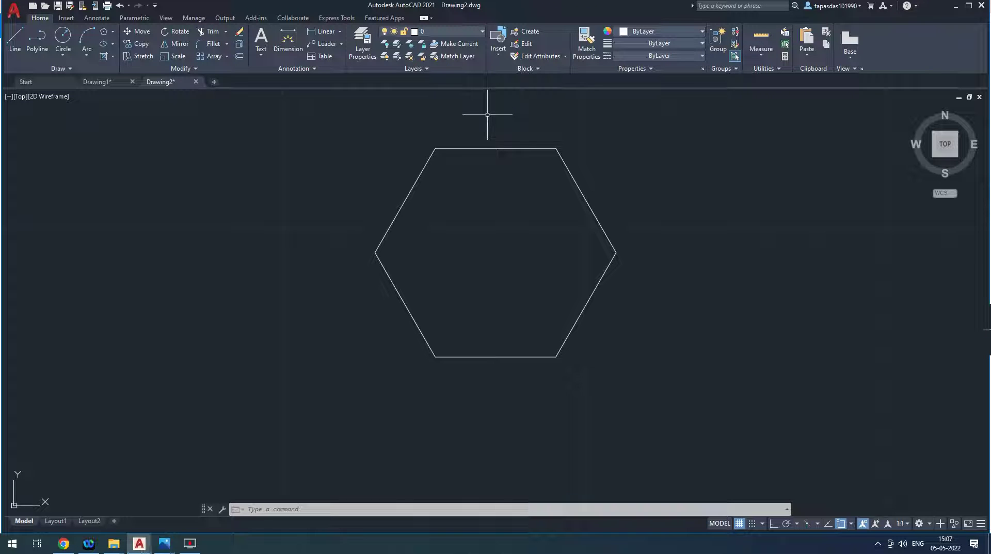
Step: Draw an eight-sided polygon by edge, first endpoint 25 and edge length 60
{"action": "key", "text": "Escape"}
{"action": "key", "text": "Escape"}
{"action": "key", "text": "Escape"}
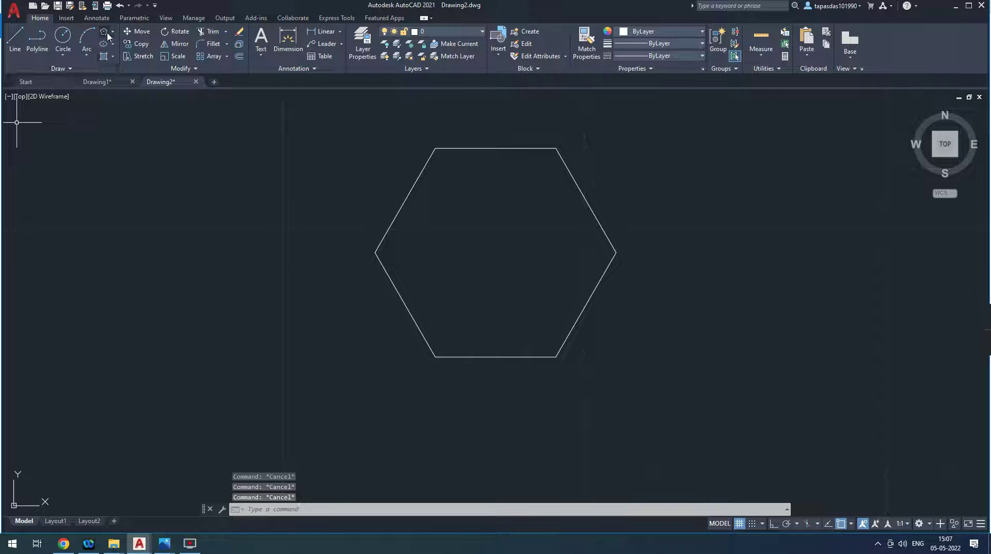
{"action": "left_click", "coordinate": [112, 32]}
{"action": "left_click", "coordinate": [126, 68]}
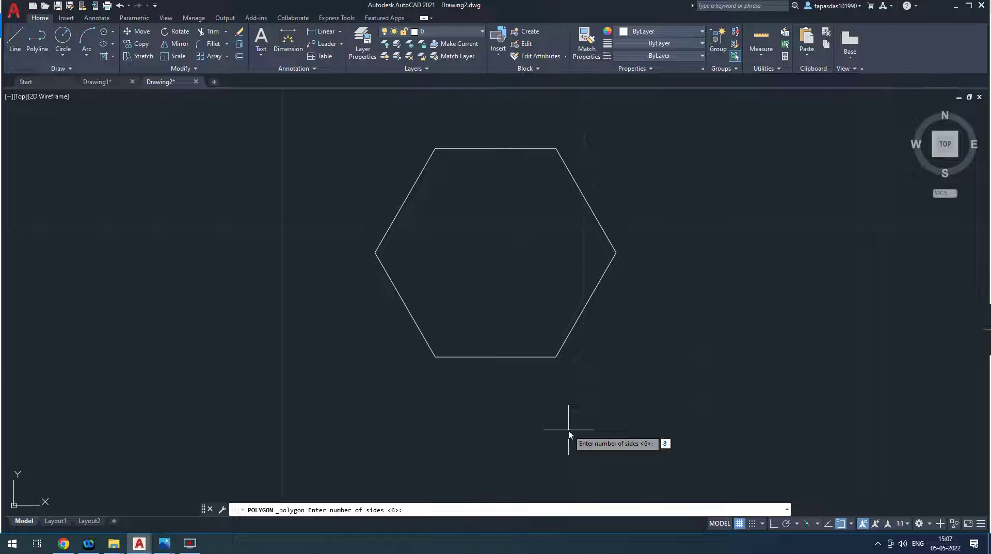
{"action": "key", "text": "Return"}
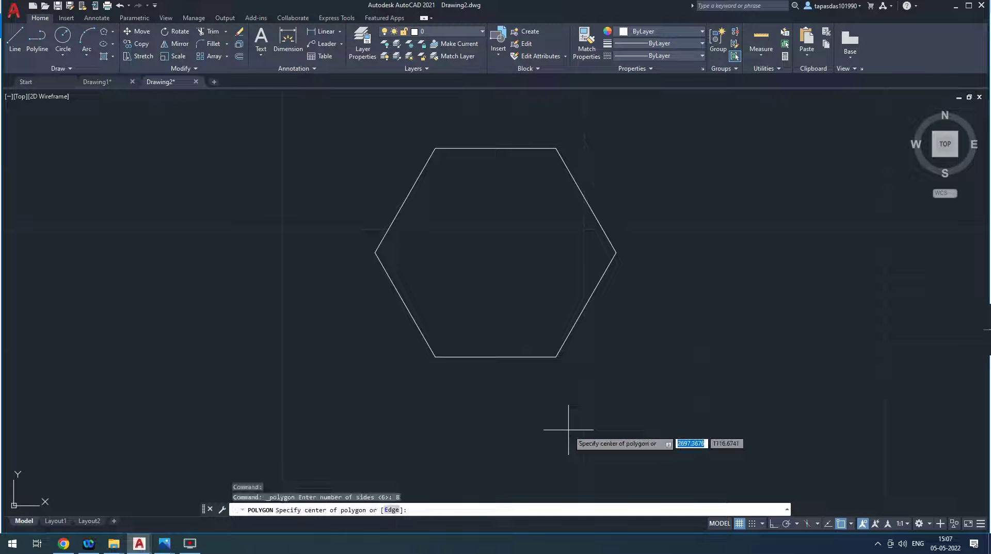
{"action": "left_click", "coordinate": [393, 512]}
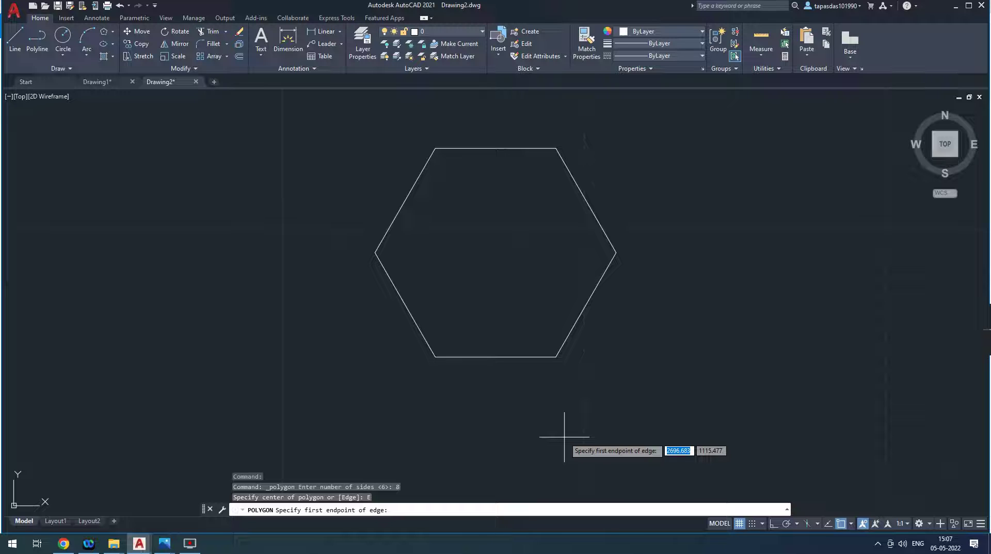
{"action": "type", "text": "25"}
{"action": "key", "text": "Return"}
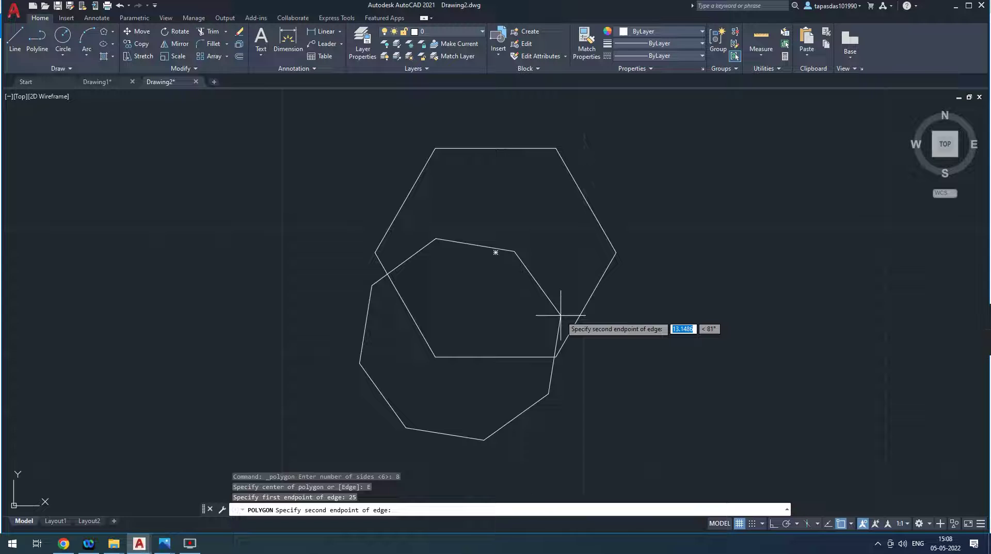
{"action": "type", "text": "60"}
{"action": "key", "text": "Return"}
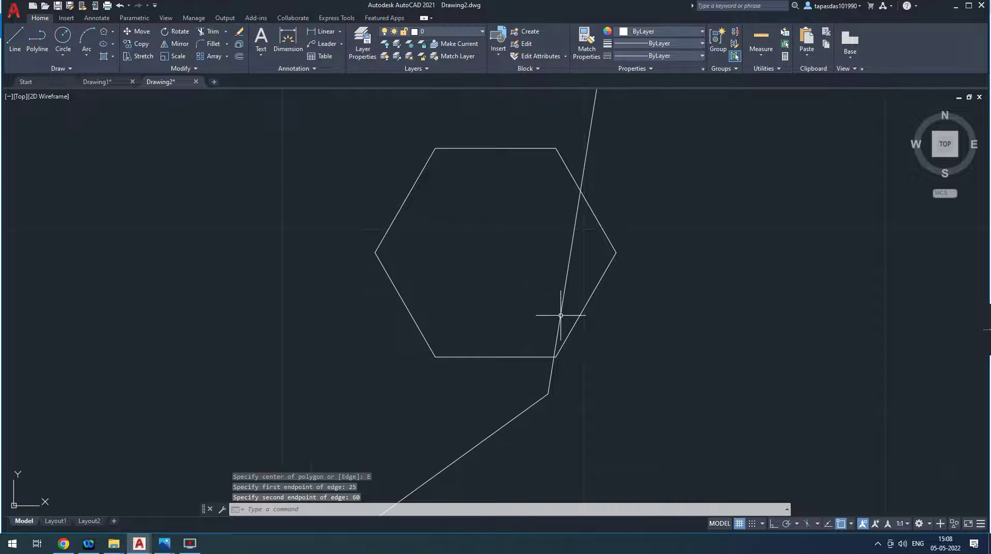
{"action": "scroll", "coordinate": [537, 309], "scroll_direction": "down", "scroll_amount": 5}
{"action": "scroll", "coordinate": [562, 320], "scroll_direction": "up", "scroll_amount": 2}
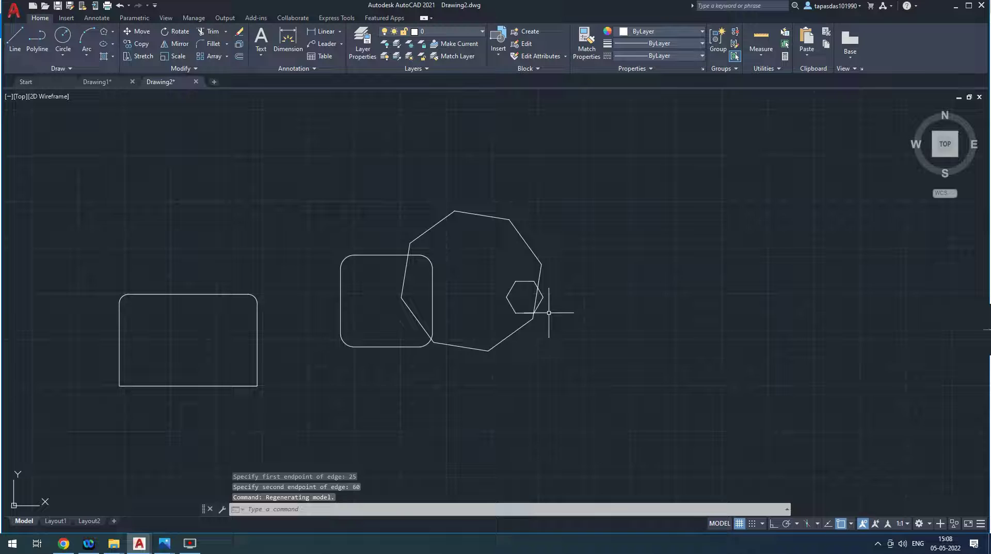
Step: Draw a three-sided inscribed polygon right of the octagon and hexagon, sizing it by click
{"action": "left_click", "coordinate": [521, 328]}
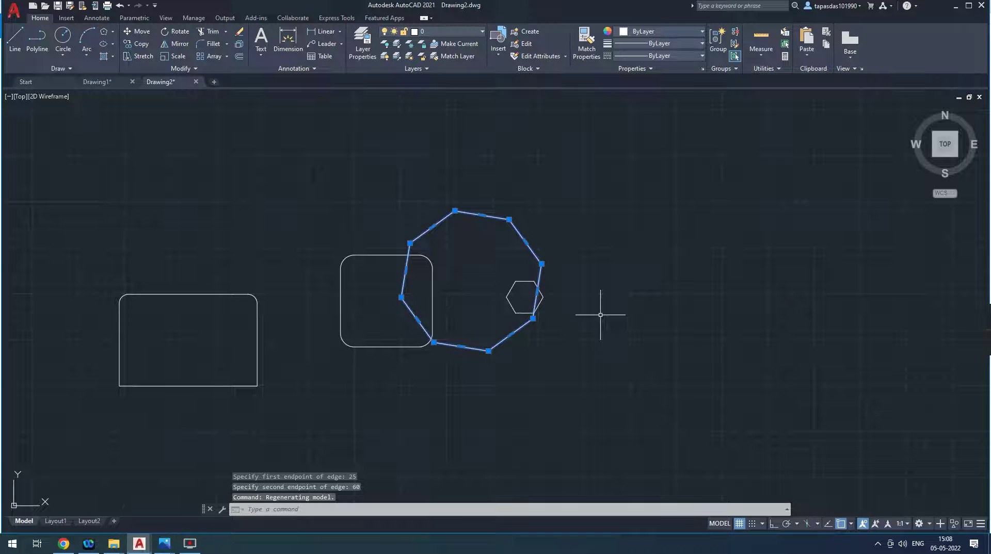
{"action": "key", "text": "Escape"}
{"action": "key", "text": "Escape"}
{"action": "key", "text": "Escape"}
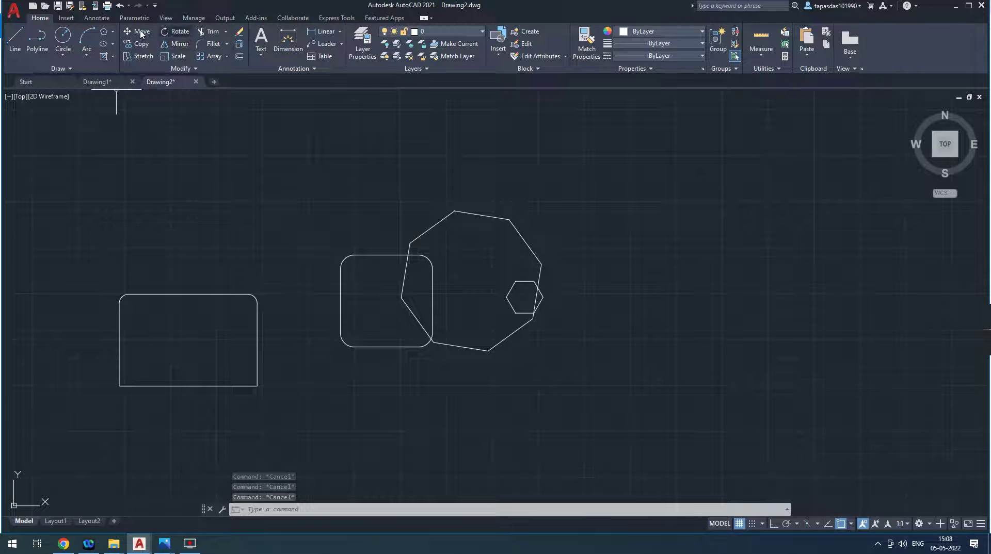
{"action": "left_click", "coordinate": [112, 31]}
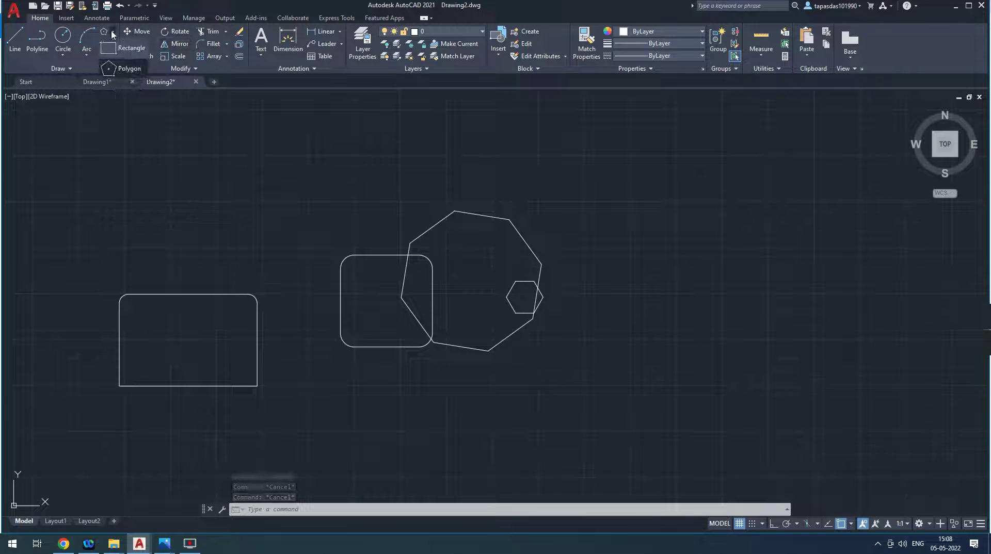
{"action": "left_click", "coordinate": [130, 71]}
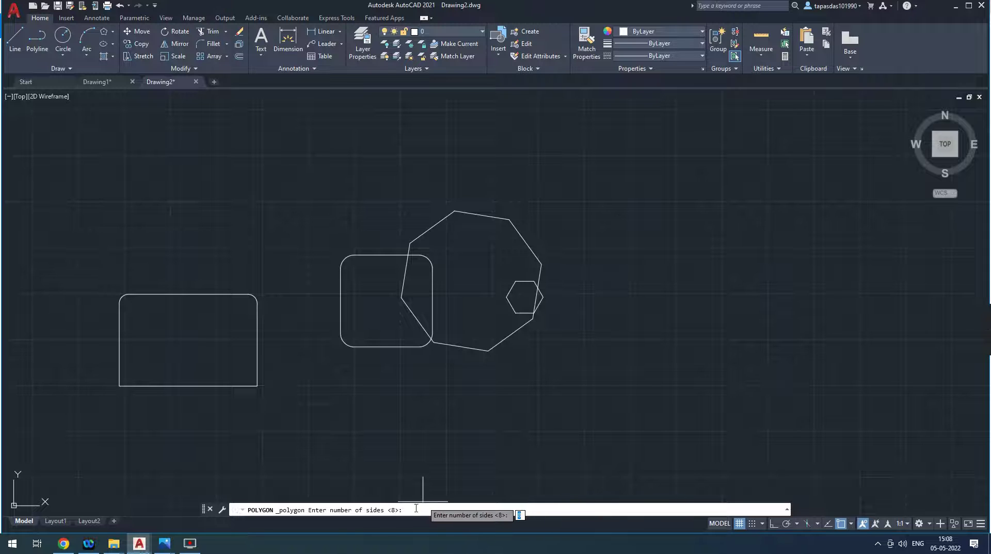
{"action": "type", "text": "3"}
{"action": "key", "text": "Return"}
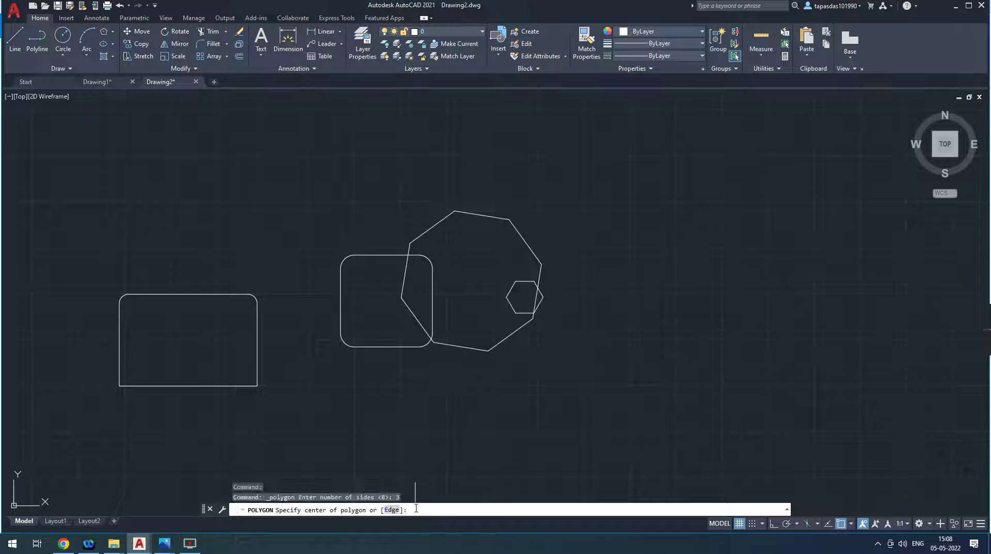
{"action": "left_click", "coordinate": [737, 353]}
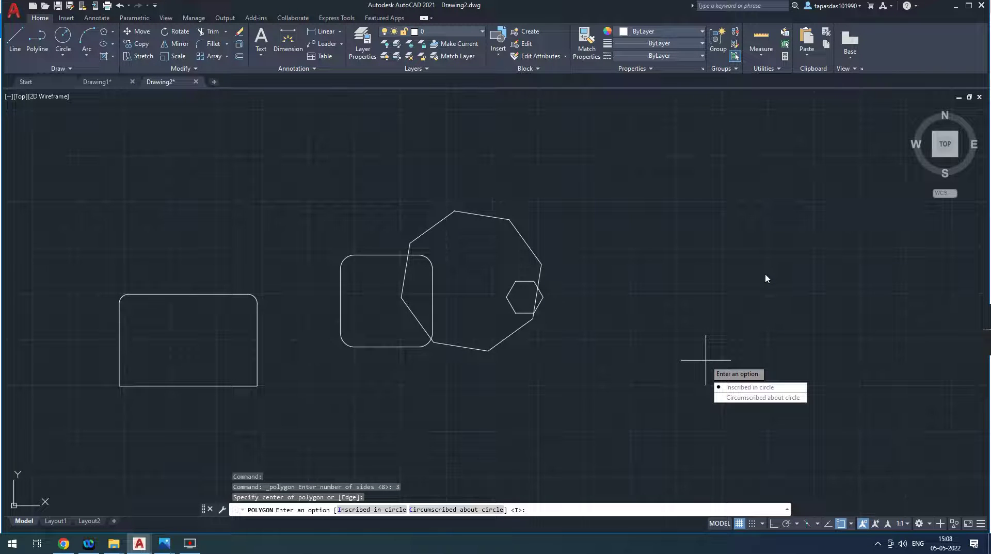
{"action": "key", "text": "Return"}
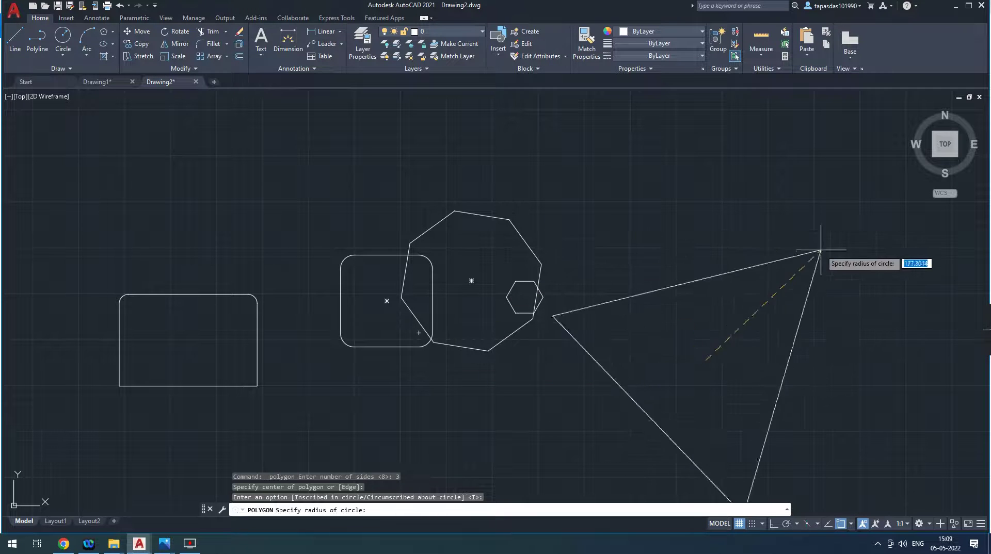
{"action": "left_click", "coordinate": [763, 276]}
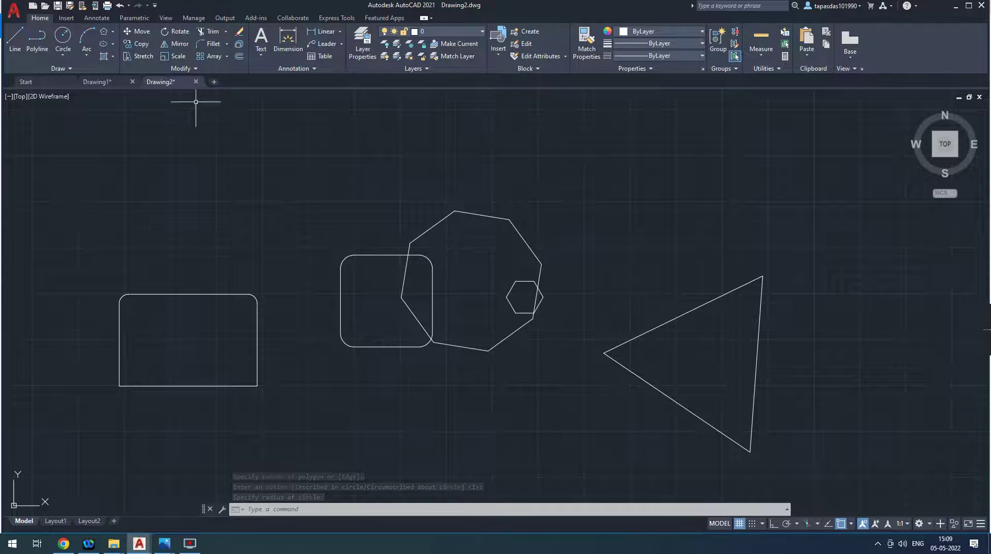
{"action": "left_click", "coordinate": [114, 32]}
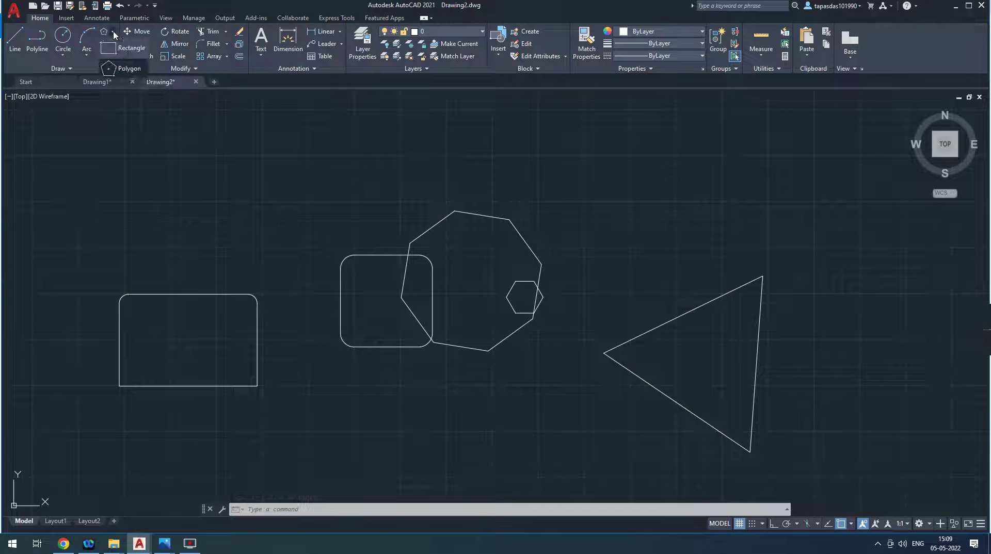
{"action": "left_click", "coordinate": [139, 130]}
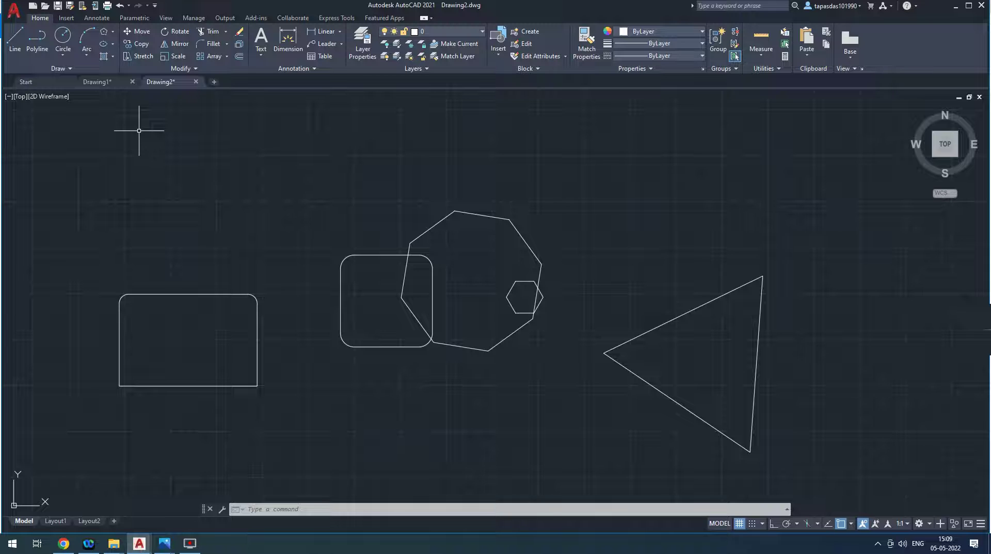
Step: Check the wrench reference in Photos, then window-select all five practice shapes
{"action": "key", "text": "Escape"}
{"action": "key", "text": "Escape"}
{"action": "key", "text": "Escape"}
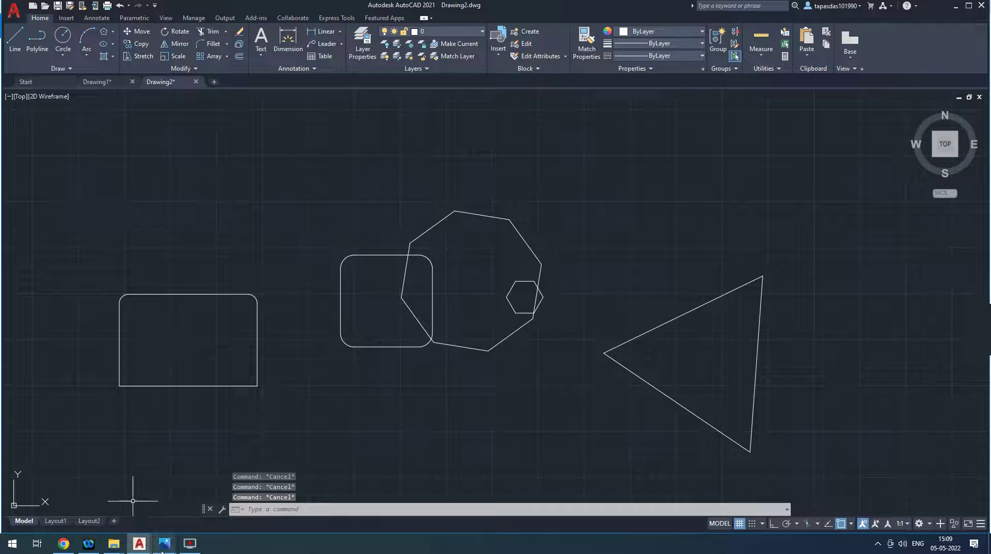
{"action": "left_click", "coordinate": [166, 547]}
{"action": "left_click", "coordinate": [202, 492]}
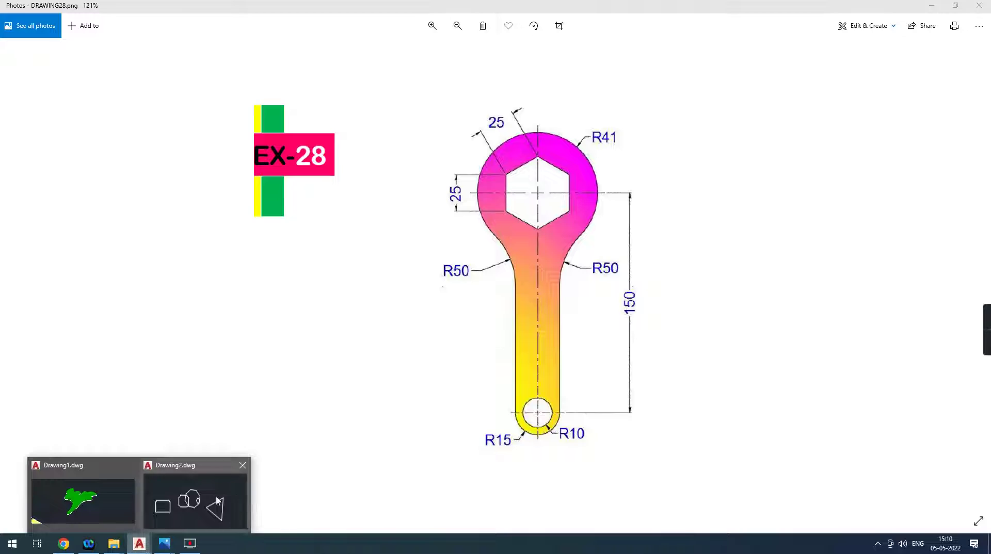
{"action": "left_click", "coordinate": [214, 499]}
{"action": "mouse_move", "coordinate": [819, 159]}
{"action": "left_mouse_down"}
{"action": "mouse_move", "coordinate": [155, 484]}
{"action": "mouse_move", "coordinate": [33, 270]}
{"action": "left_mouse_up"}
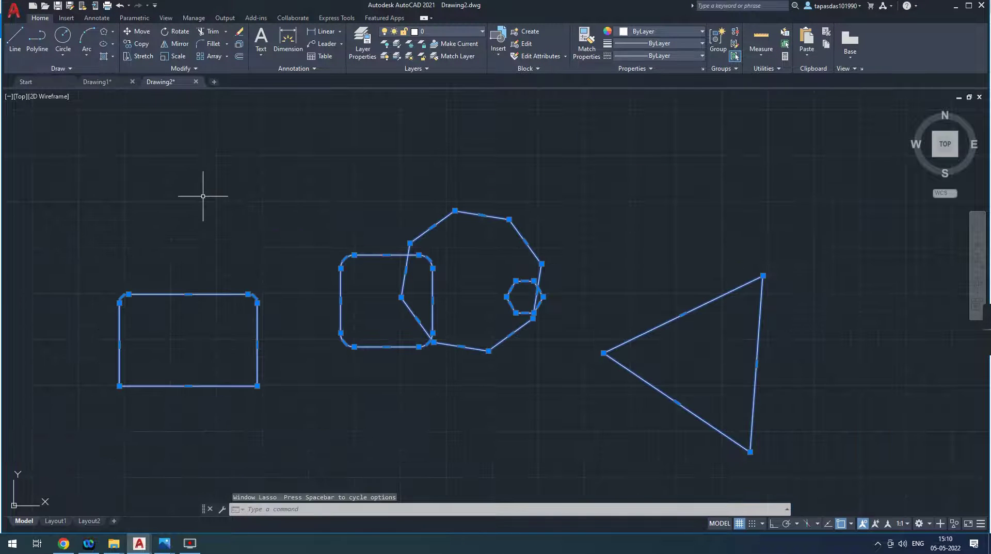
{"action": "right_click", "coordinate": [289, 170]}
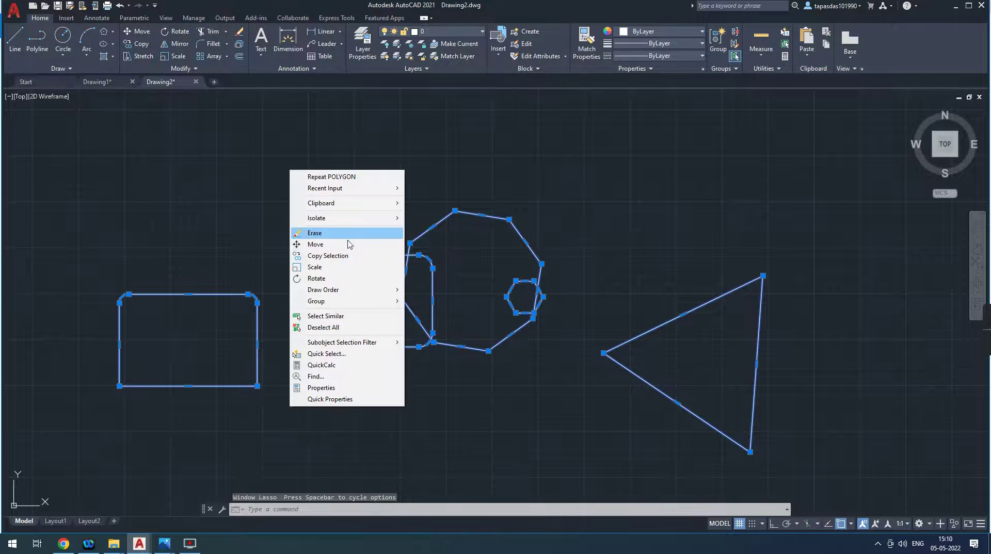
Step: Erase the practice shapes and draw a 150-unit vertical line with Ortho on
{"action": "left_click", "coordinate": [342, 235]}
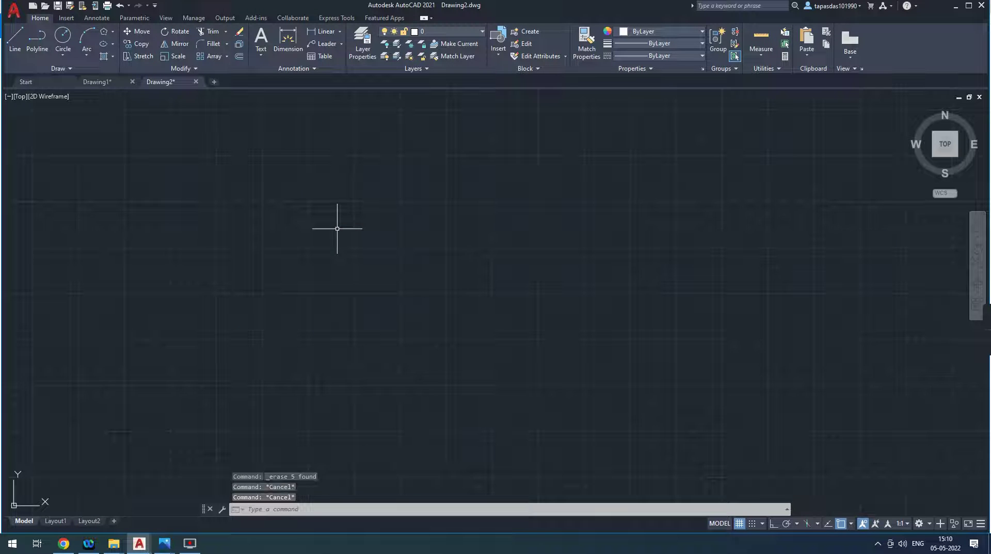
{"action": "left_click", "coordinate": [14, 42]}
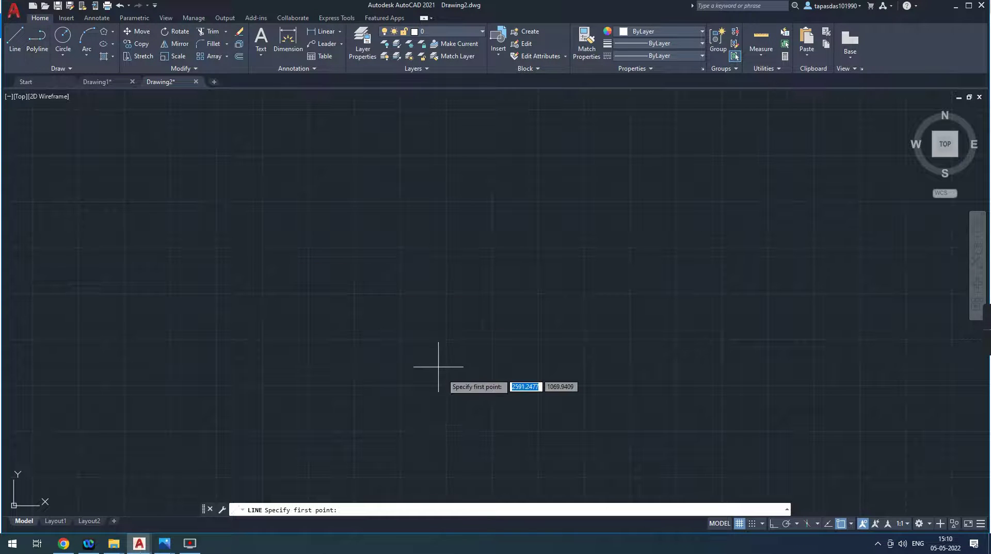
{"action": "left_click", "coordinate": [457, 396]}
{"action": "left_click", "coordinate": [774, 527]}
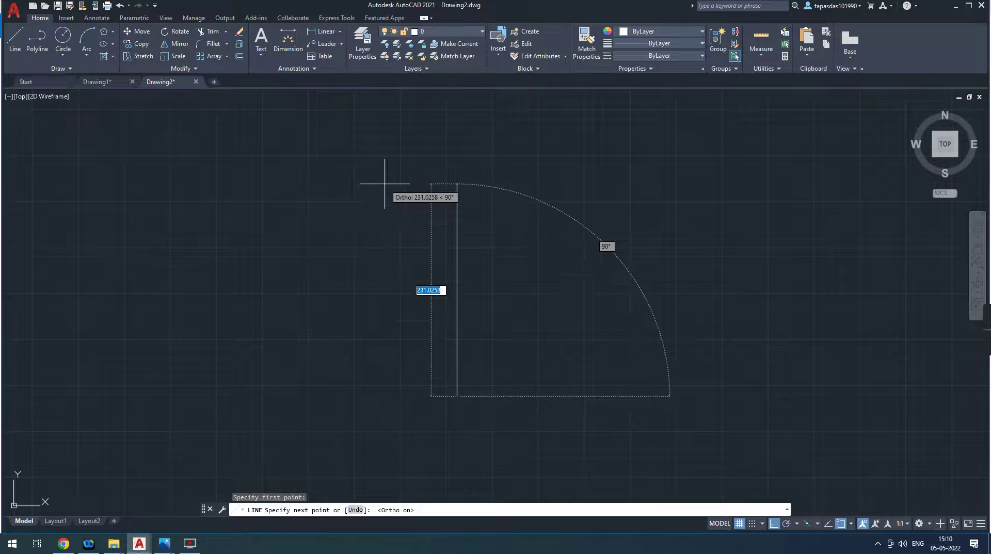
{"action": "type", "text": "150"}
{"action": "key", "text": "Return"}
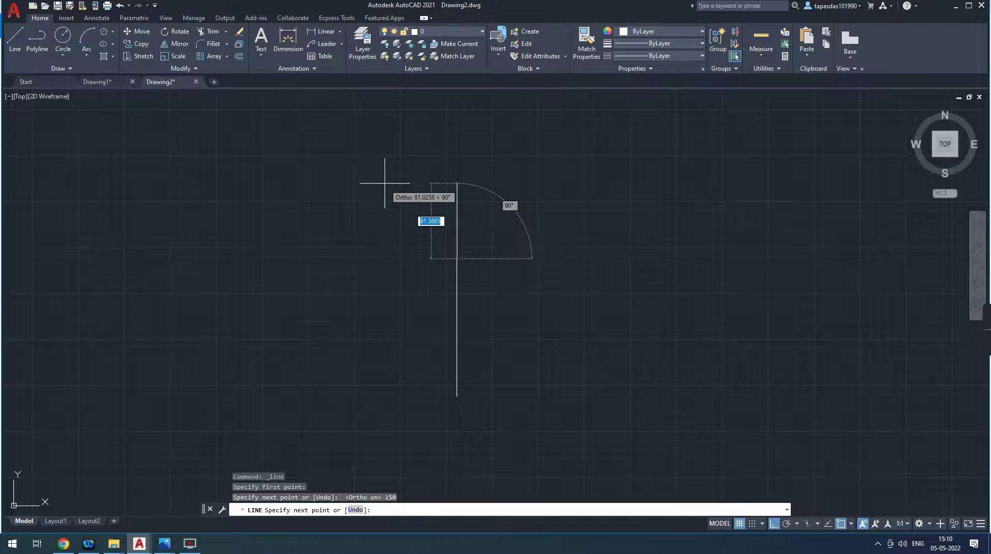
Step: End the line command and bring the wrench reference back up in Photos
{"action": "right_click", "coordinate": [664, 248]}
{"action": "left_click", "coordinate": [671, 253]}
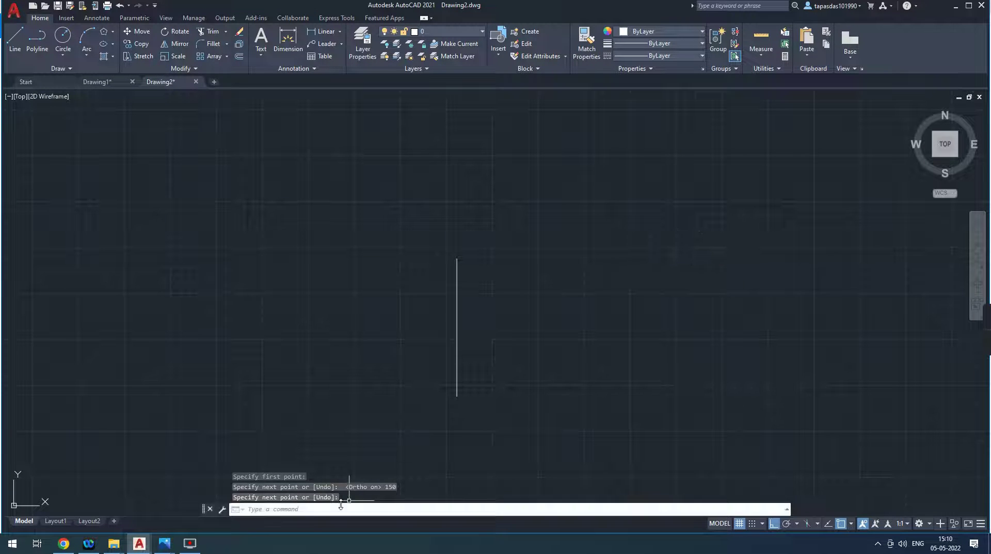
{"action": "left_click", "coordinate": [163, 546]}
{"action": "mouse_move", "coordinate": [165, 543]}
{"action": "left_click", "coordinate": [224, 503]}
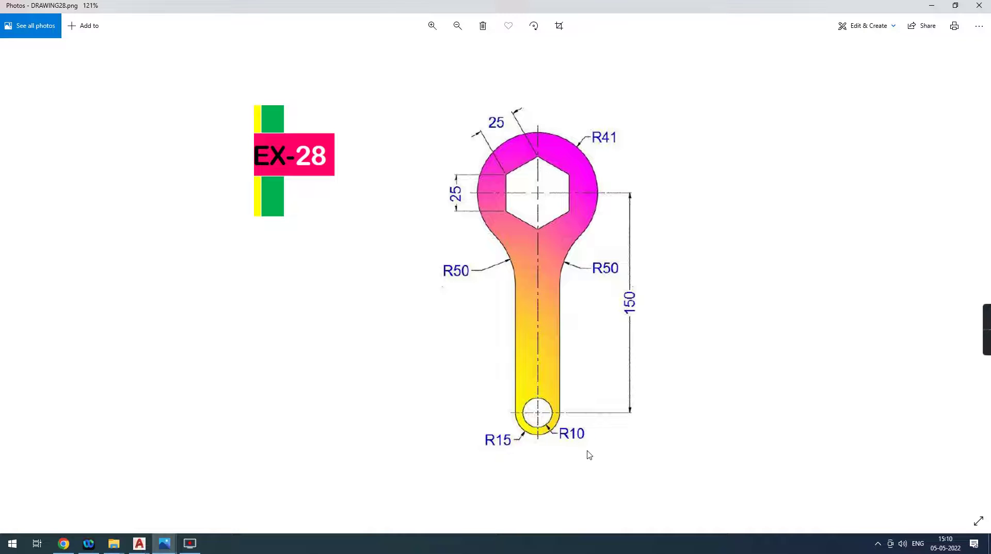
{"action": "left_click", "coordinate": [139, 543]}
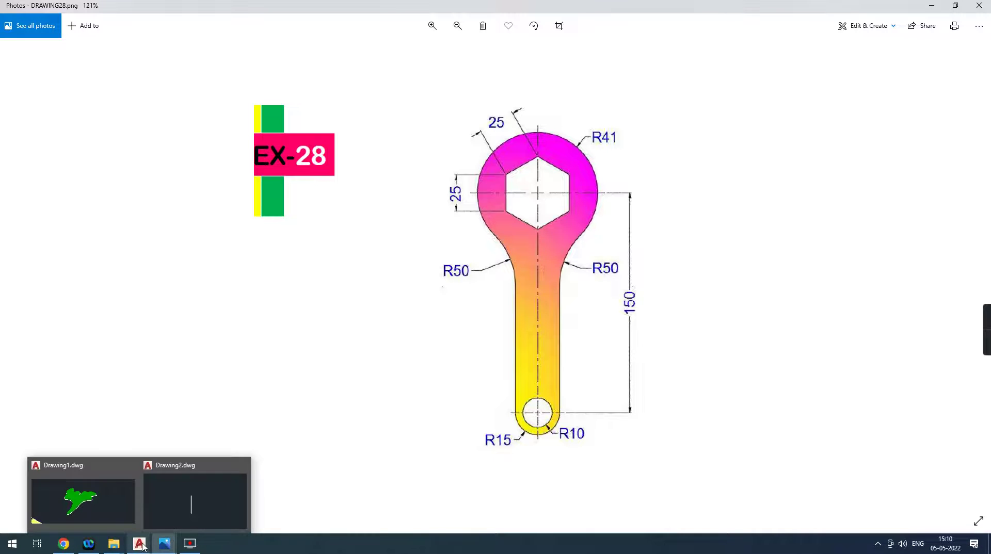
{"action": "left_click", "coordinate": [189, 516]}
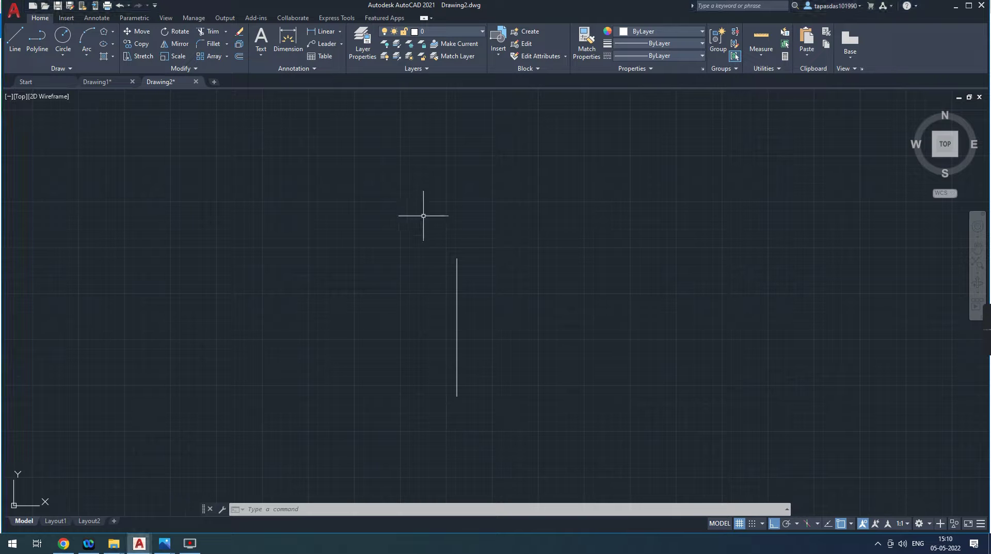
Step: Draw a radius 15 circle centred on the centre line's bottom endpoint
{"action": "left_click", "coordinate": [62, 55]}
{"action": "left_click", "coordinate": [82, 73]}
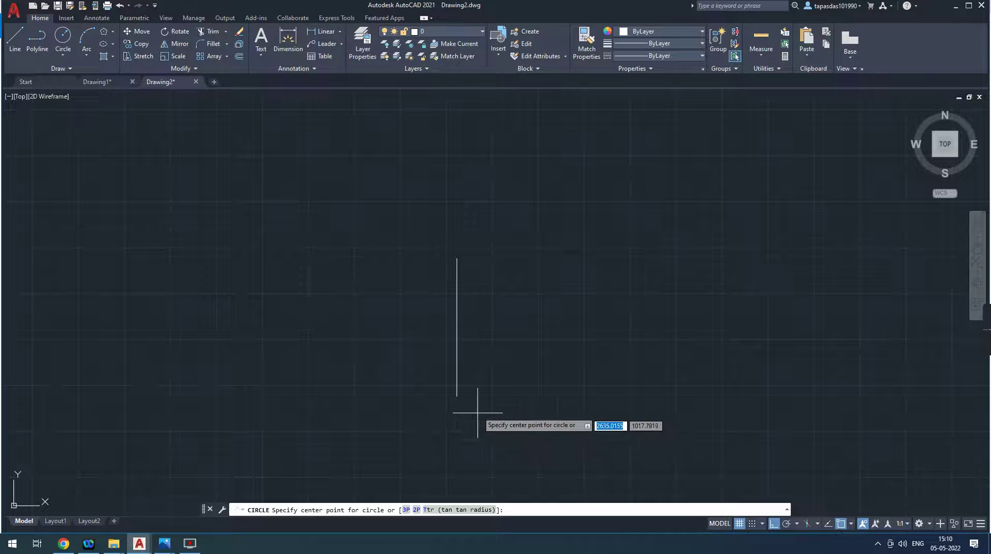
{"action": "left_click", "coordinate": [458, 396]}
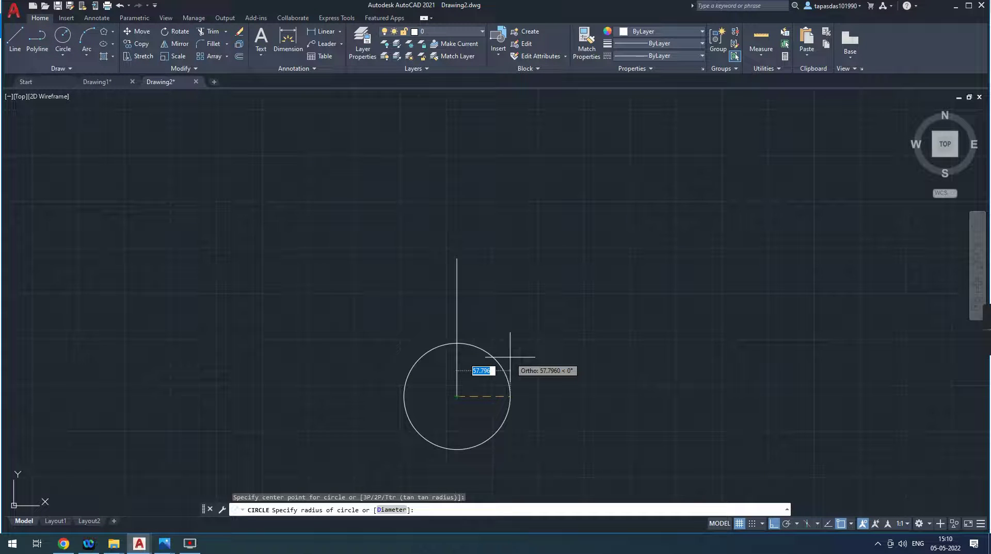
{"action": "type", "text": "11"}
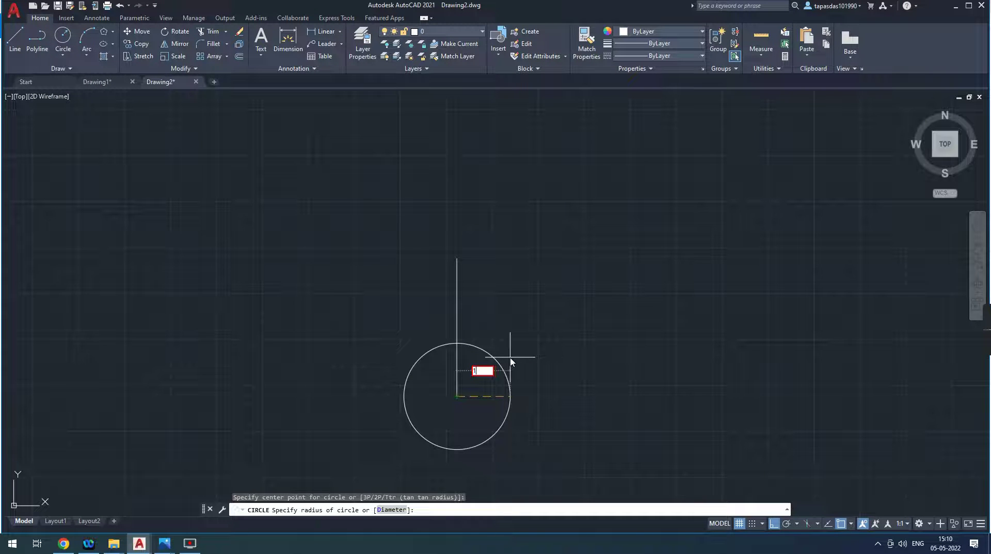
{"action": "key", "text": "Return"}
Step: Add a concentric radius 10 circle at the same bottom endpoint
{"action": "right_click", "coordinate": [566, 282]}
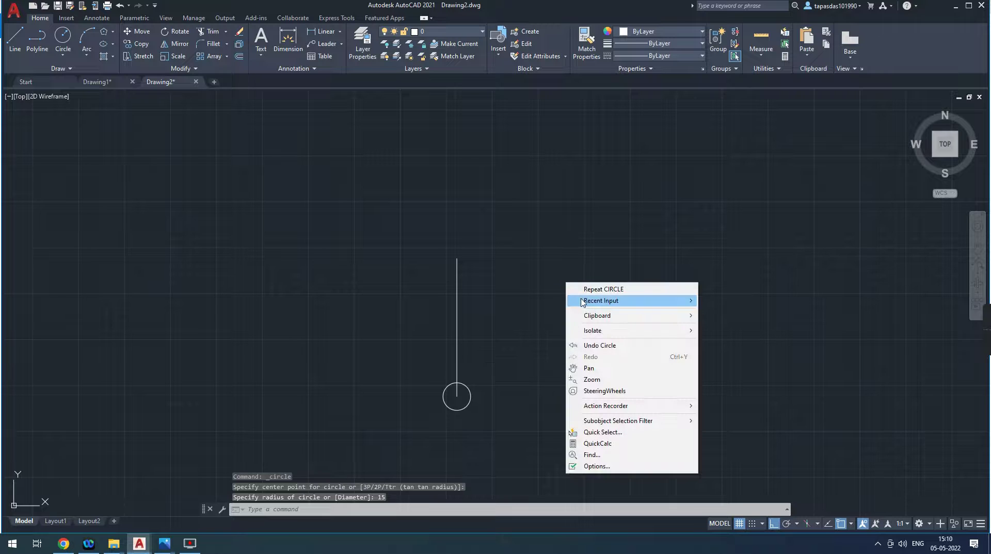
{"action": "left_click", "coordinate": [584, 288]}
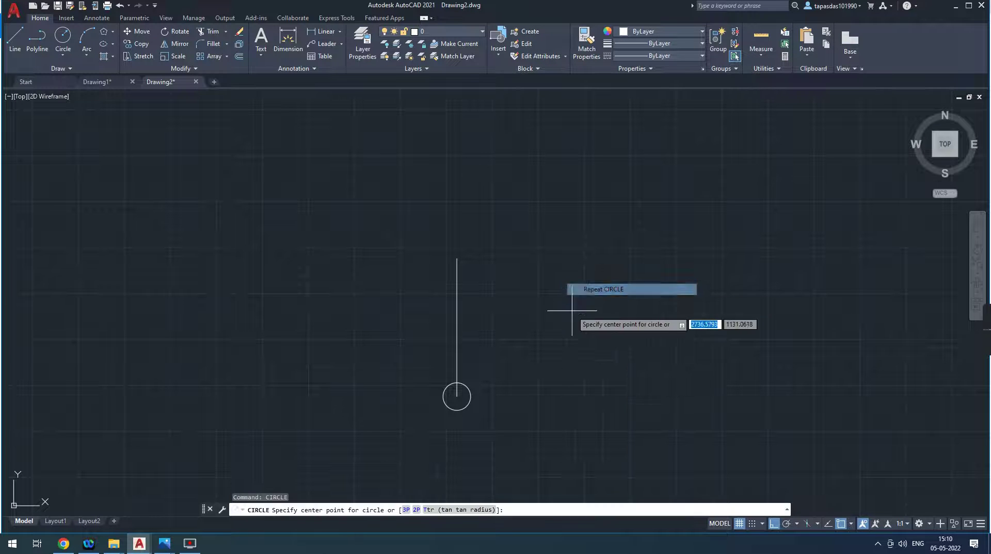
{"action": "left_click", "coordinate": [456, 396]}
{"action": "type", "text": "1"}
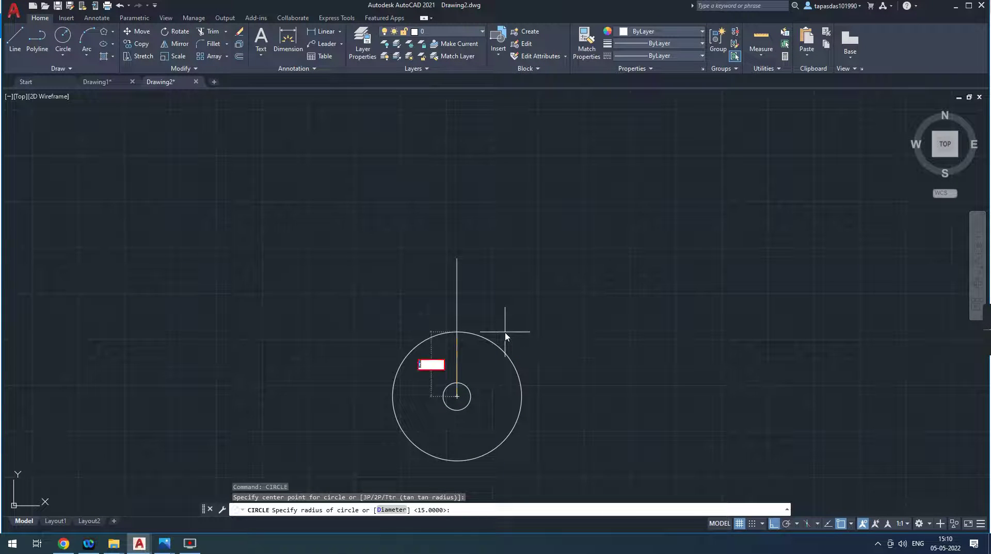
{"action": "type", "text": "0"}
{"action": "key", "text": "Return"}
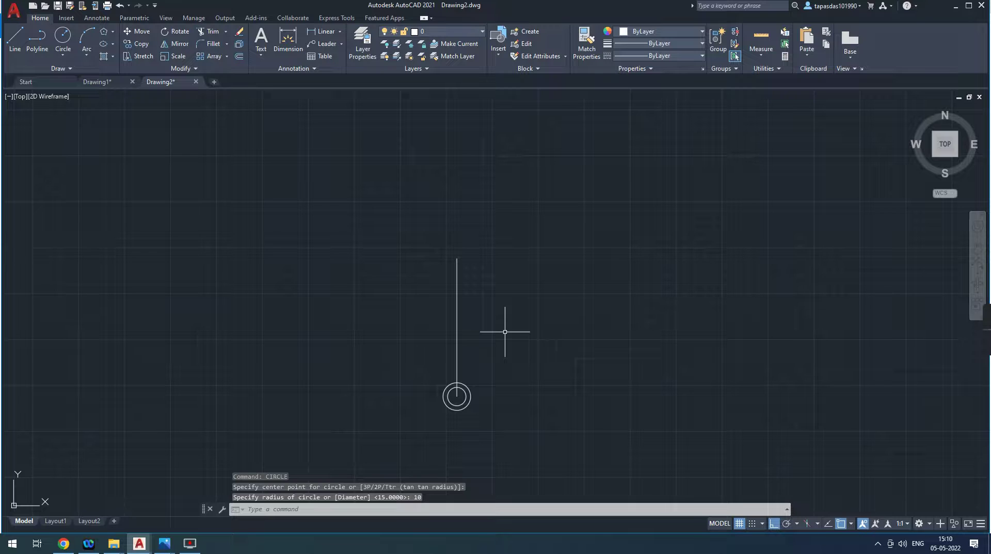
{"action": "scroll", "coordinate": [498, 406], "scroll_direction": "up", "scroll_amount": 2}
{"action": "scroll", "coordinate": [493, 405], "scroll_direction": "up", "scroll_amount": 1}
{"action": "scroll", "coordinate": [516, 428], "scroll_direction": "up", "scroll_amount": 2}
{"action": "scroll", "coordinate": [521, 406], "scroll_direction": "down", "scroll_amount": 2}
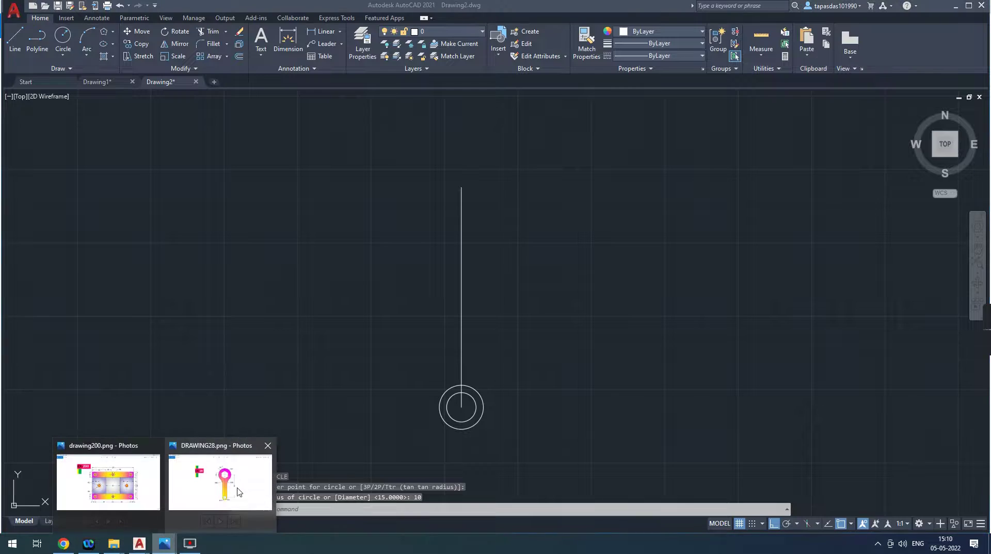
Step: Recheck the wrench reference, then return to Drawing2 and begin a centre-radius circle
{"action": "mouse_move", "coordinate": [164, 543]}
{"action": "left_click", "coordinate": [241, 485]}
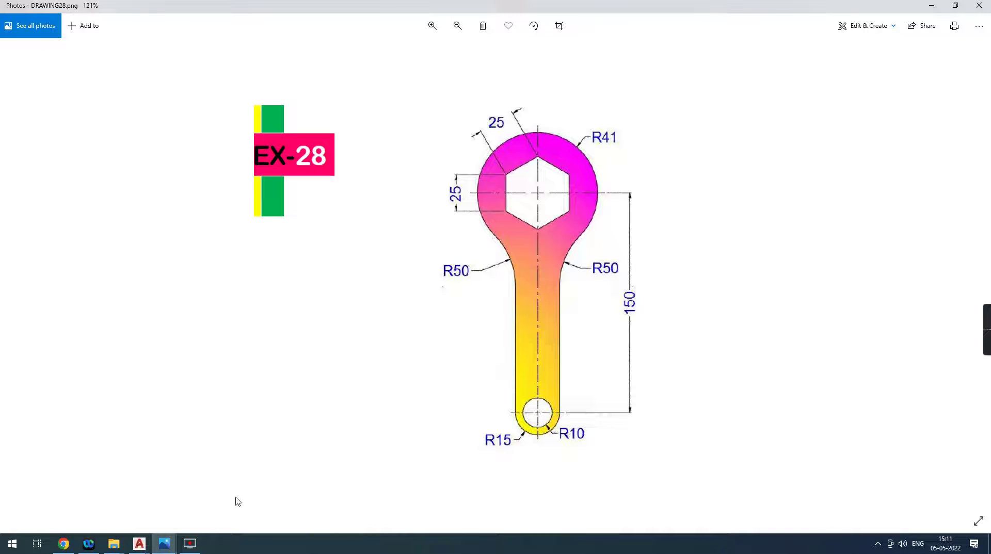
{"action": "left_click", "coordinate": [139, 543]}
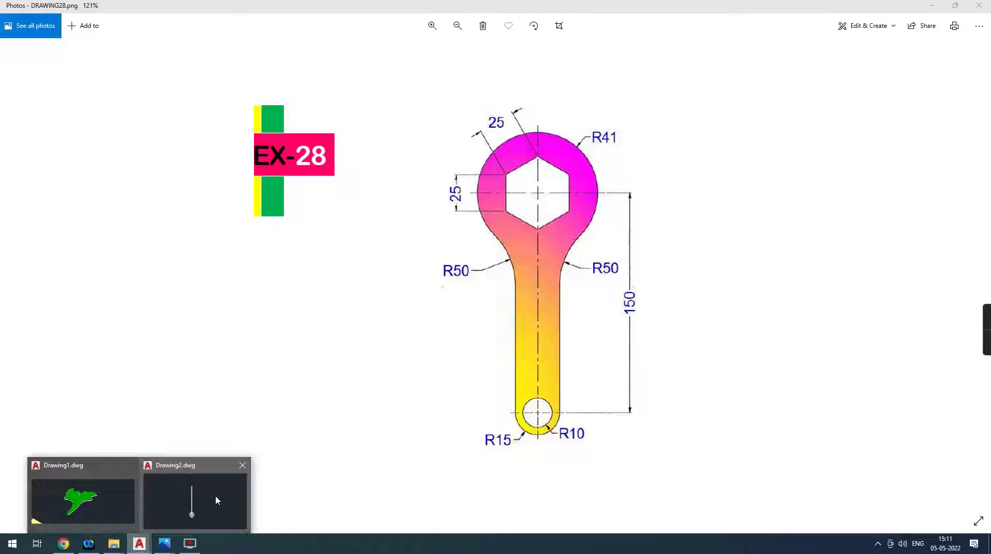
{"action": "left_click", "coordinate": [217, 500]}
{"action": "left_click", "coordinate": [62, 55]}
{"action": "left_click", "coordinate": [94, 75]}
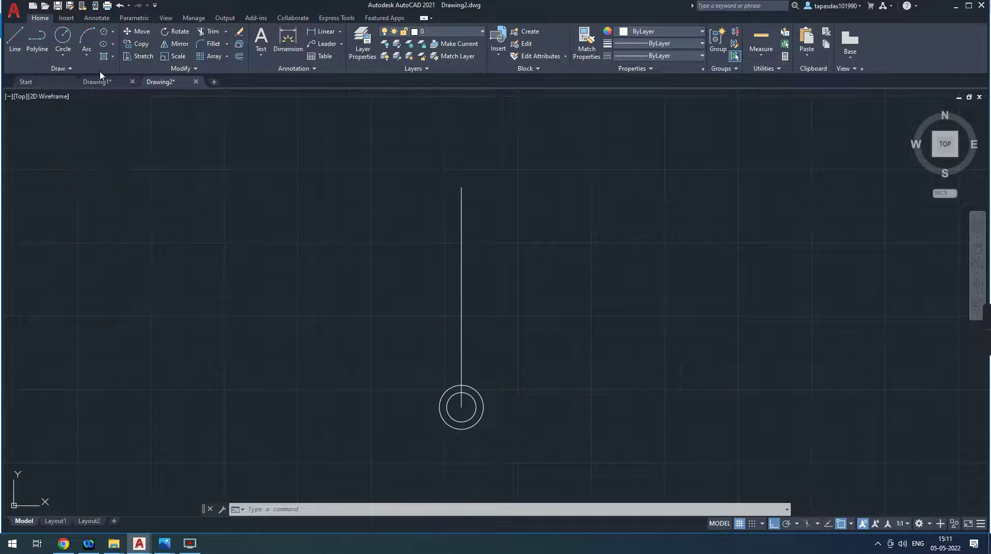
Step: Place a radius 41 circle on the line's top endpoint, then view the wrench reference
{"action": "left_click", "coordinate": [465, 184]}
{"action": "type", "text": "41"}
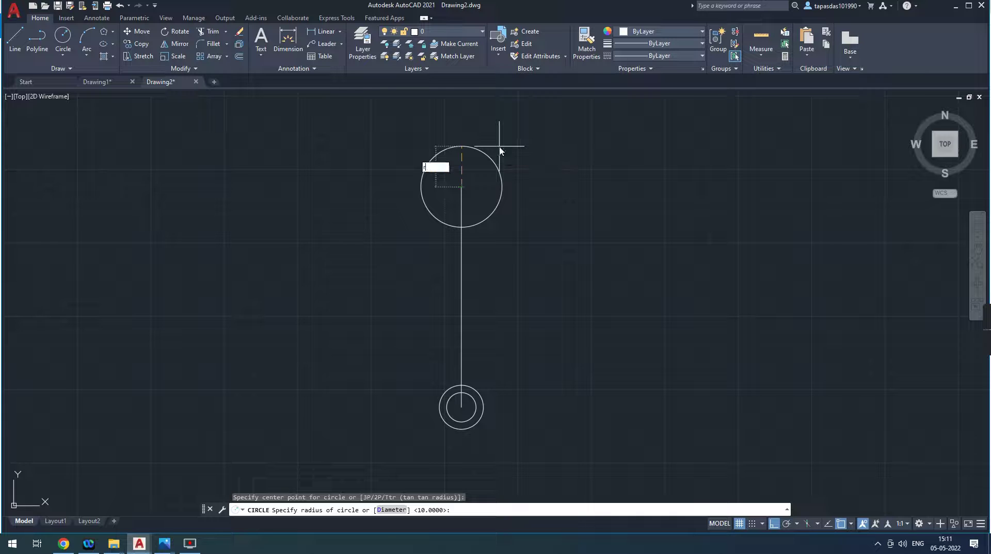
{"action": "key", "text": "Return"}
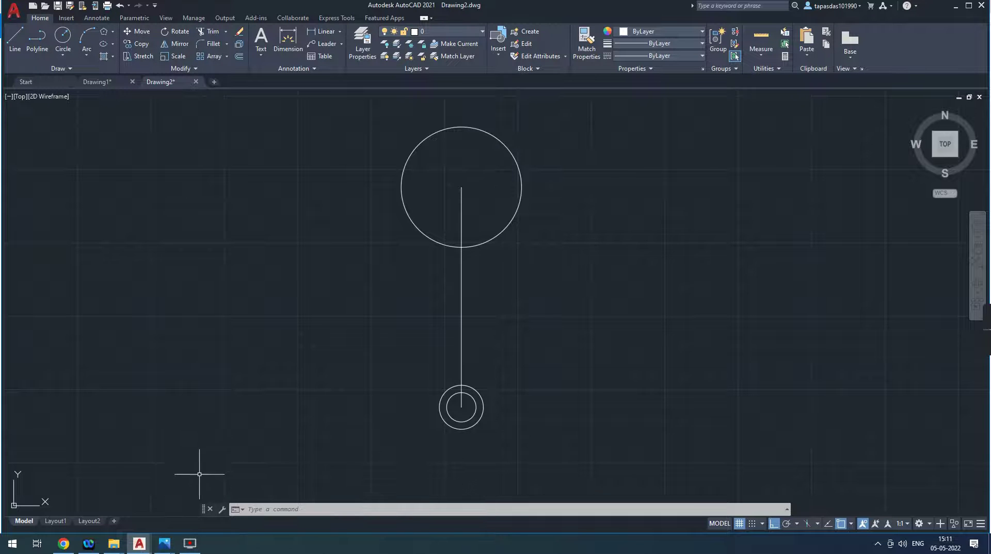
{"action": "left_click", "coordinate": [223, 496]}
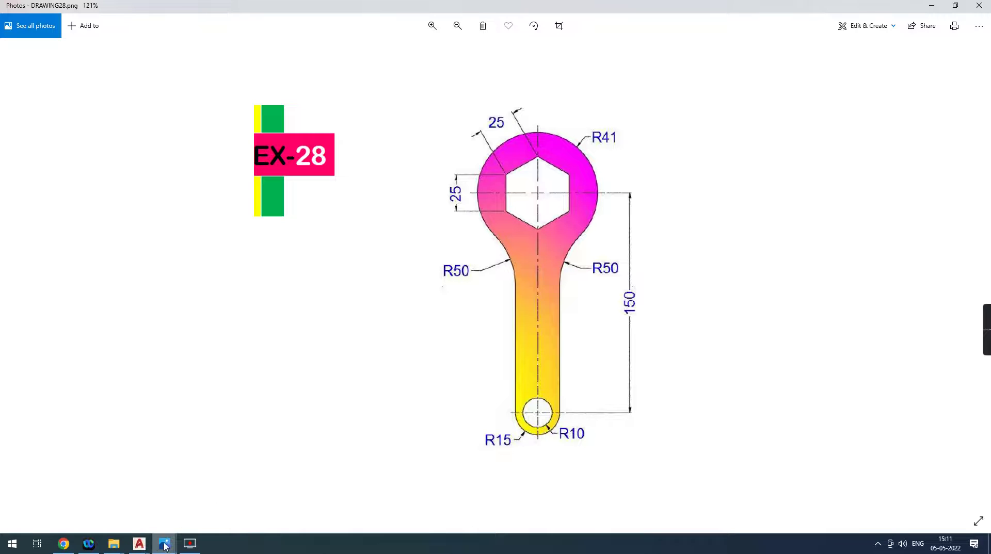
Step: Draw a six-sided polygon inscribed in radius 25, centred on the R41 circle's centre
{"action": "mouse_move", "coordinate": [139, 544]}
{"action": "left_click", "coordinate": [173, 503]}
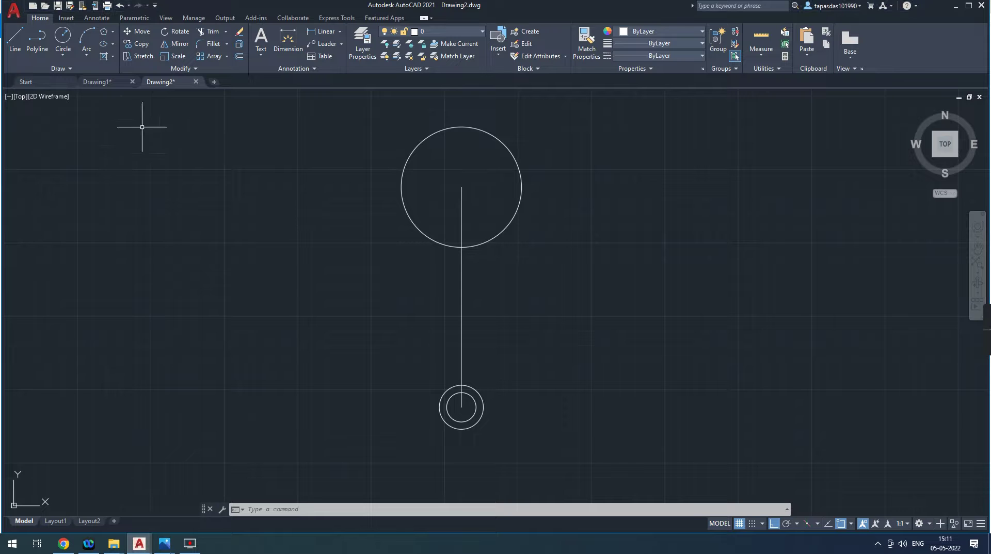
{"action": "left_click", "coordinate": [113, 32]}
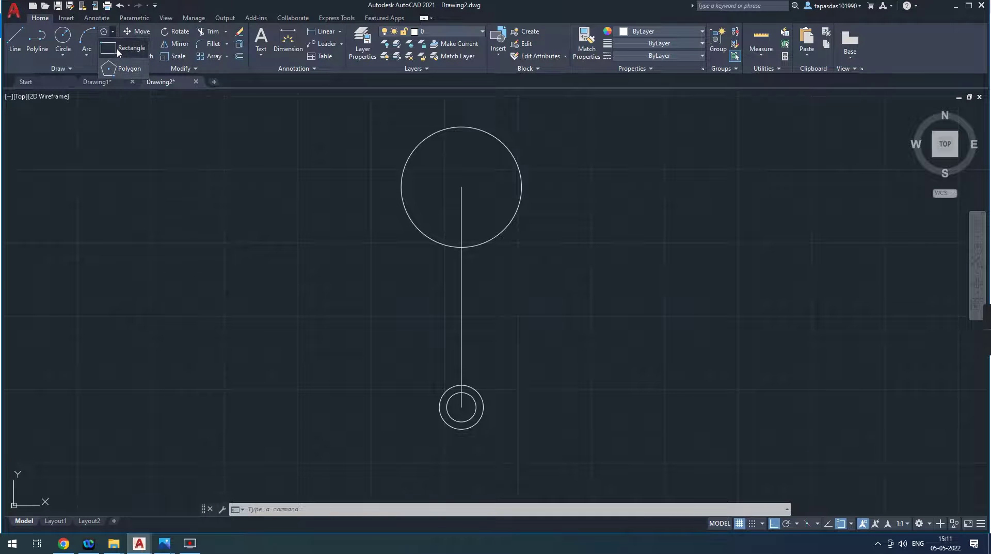
{"action": "left_click", "coordinate": [118, 50]}
{"action": "left_click", "coordinate": [113, 32]}
{"action": "left_click", "coordinate": [123, 72]}
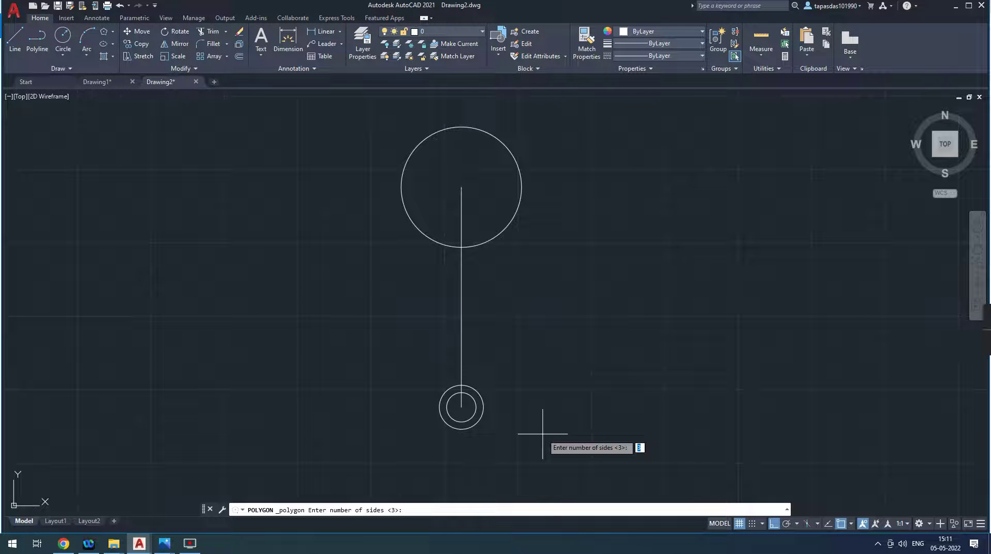
{"action": "key", "text": "Return"}
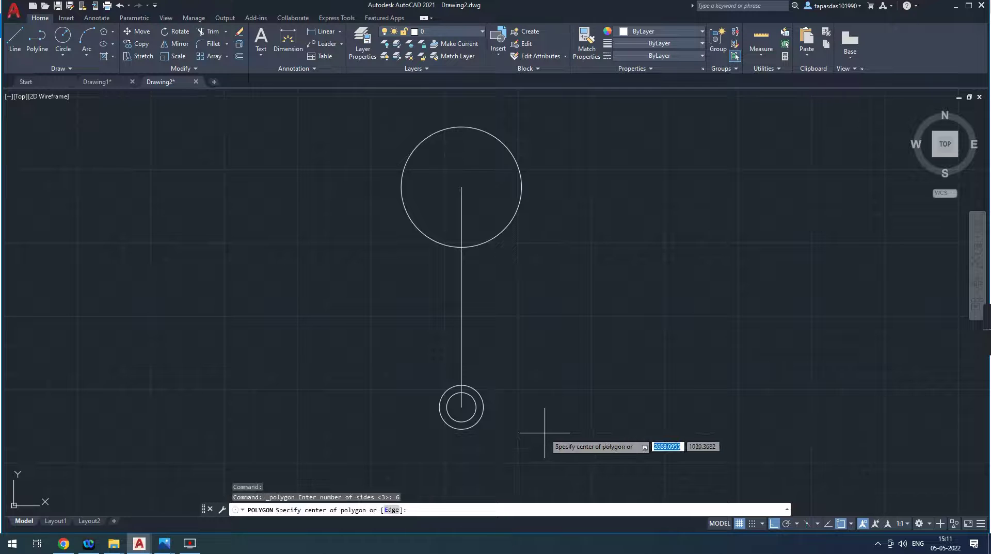
{"action": "left_click", "coordinate": [461, 189]}
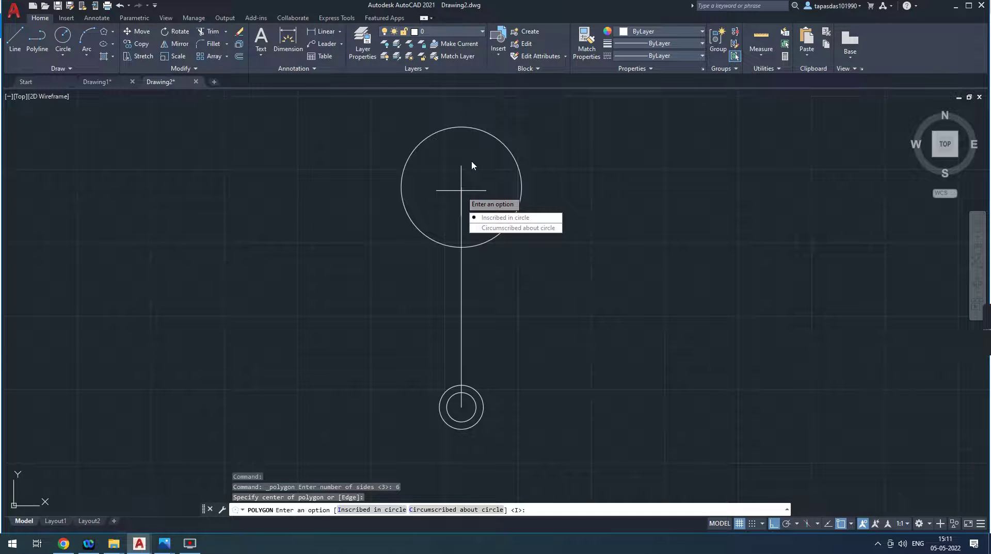
{"action": "key", "text": "Return"}
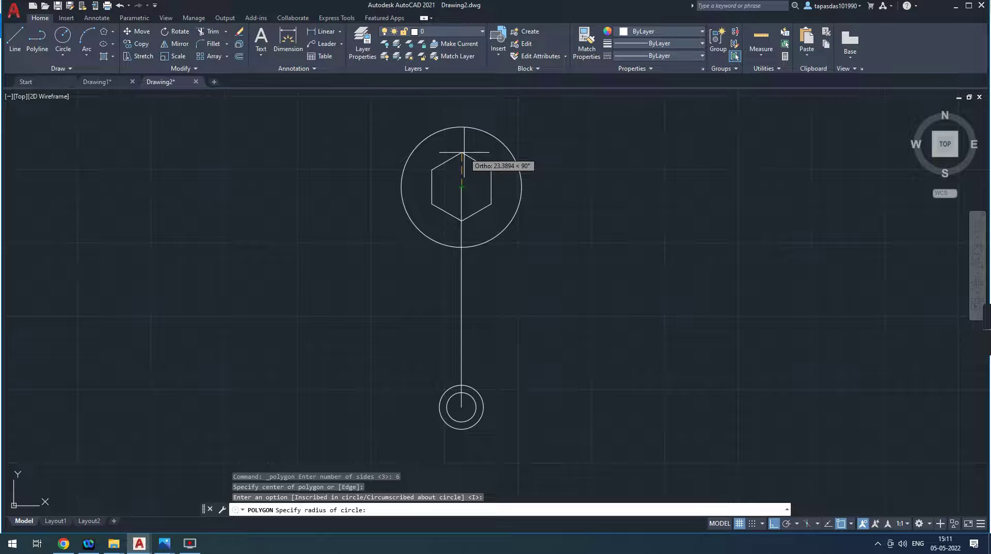
{"action": "type", "text": "25"}
{"action": "key", "text": "Return"}
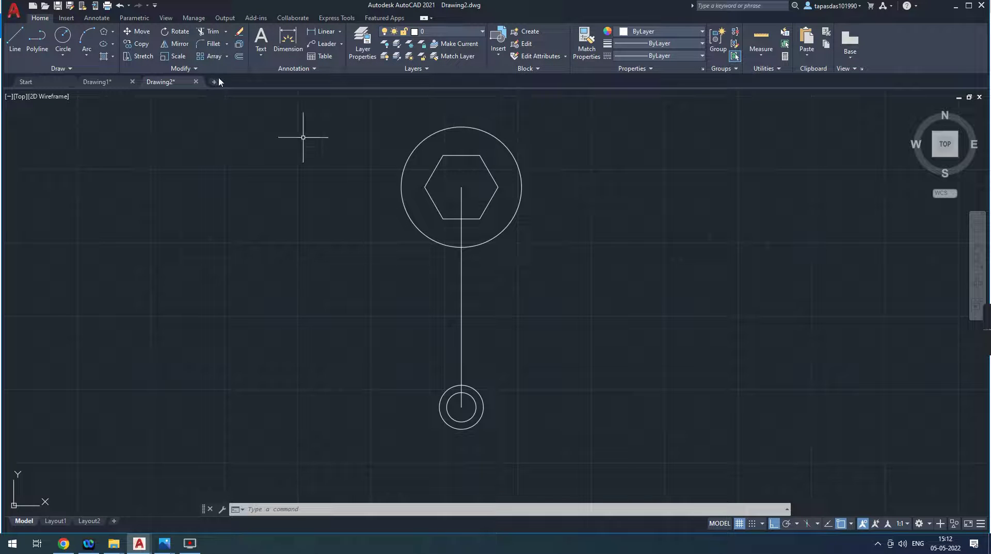
{"action": "left_click", "coordinate": [320, 32]}
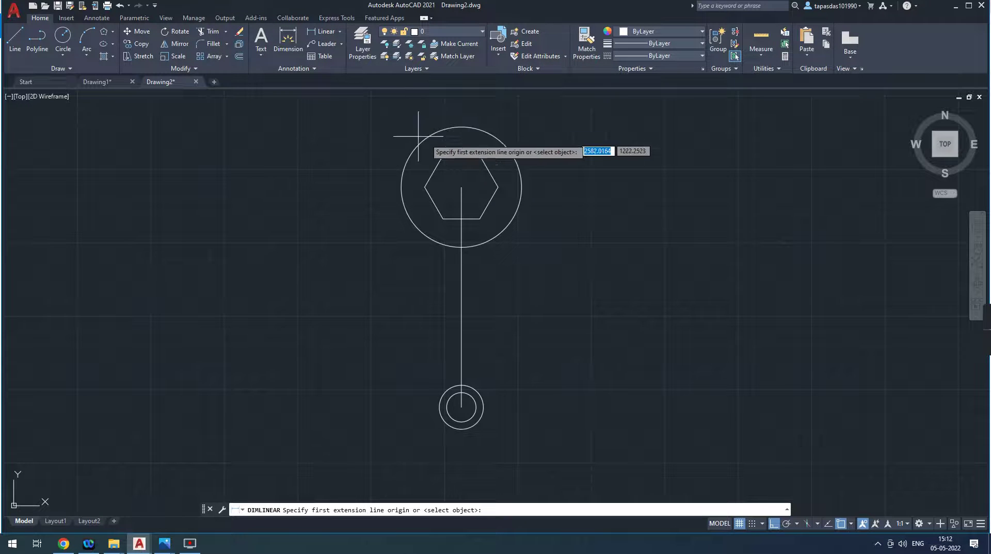
{"action": "left_click", "coordinate": [461, 155]}
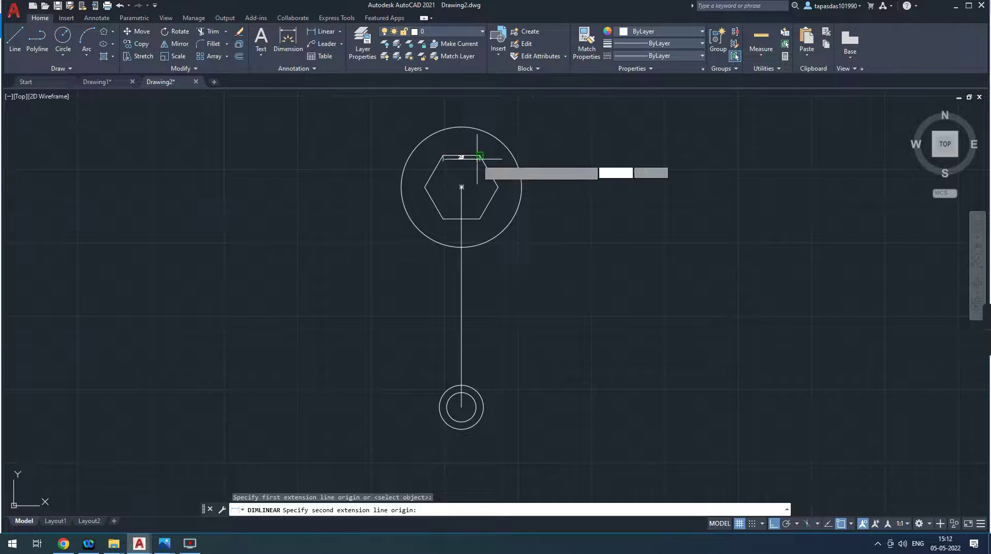
{"action": "left_click", "coordinate": [479, 155]}
{"action": "left_click", "coordinate": [462, 104]}
{"action": "scroll", "coordinate": [462, 104], "scroll_direction": "up", "scroll_amount": 6}
{"action": "middle_click_drag", "start_coordinate": [466, 170], "coordinate": [476, 253]}
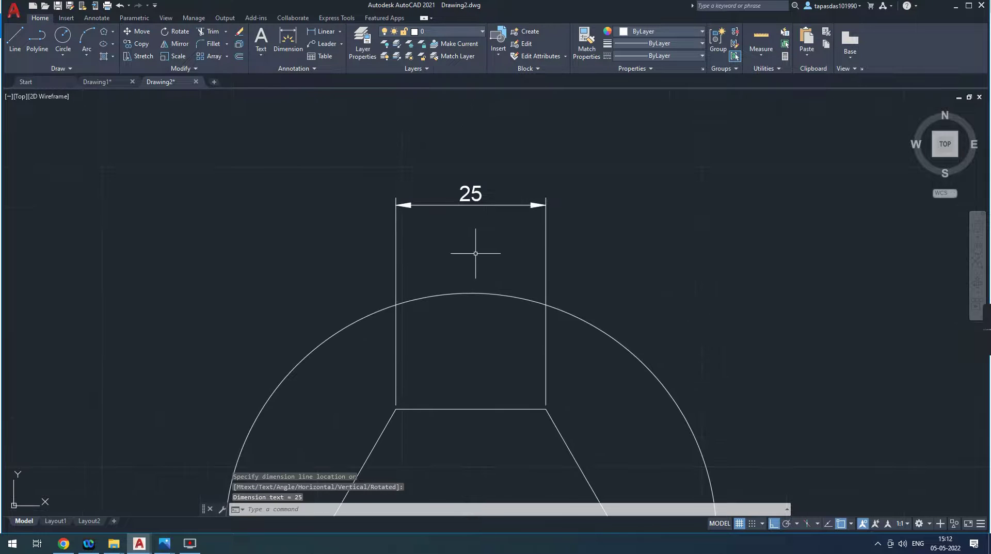
{"action": "left_click", "coordinate": [546, 249]}
{"action": "key", "text": "Delete"}
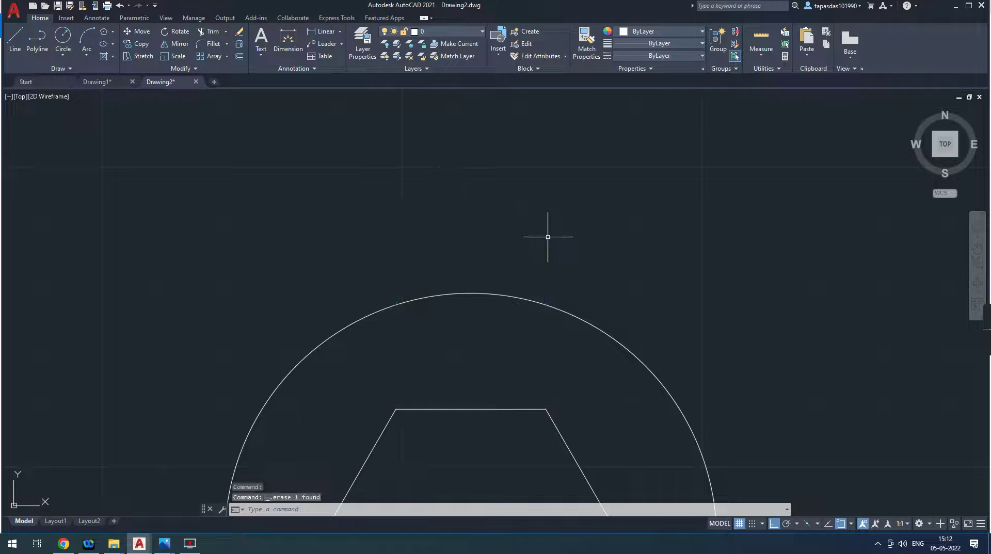
{"action": "scroll", "coordinate": [391, 453], "scroll_direction": "down", "scroll_amount": 4}
{"action": "middle_click_drag", "start_coordinate": [416, 353], "coordinate": [394, 222]}
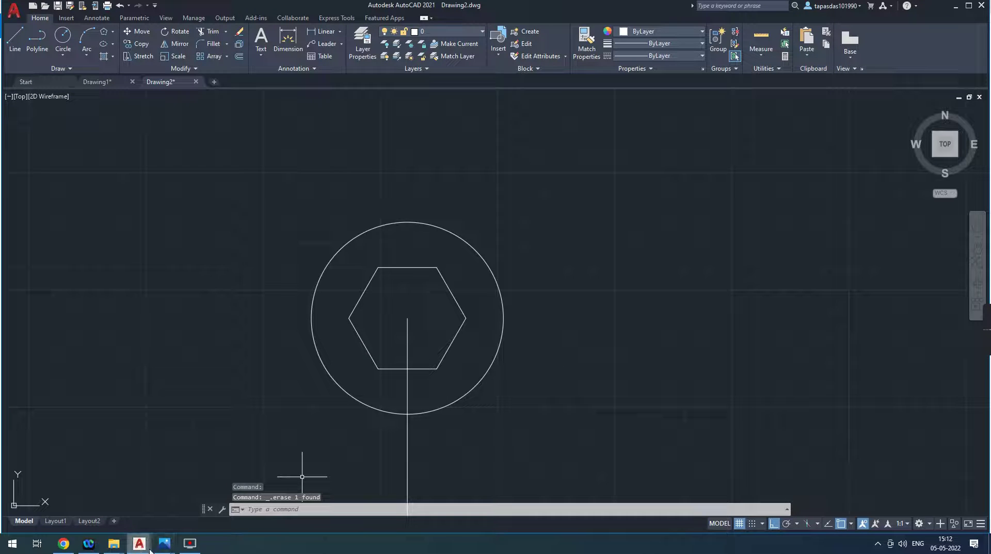
{"action": "left_click", "coordinate": [248, 495]}
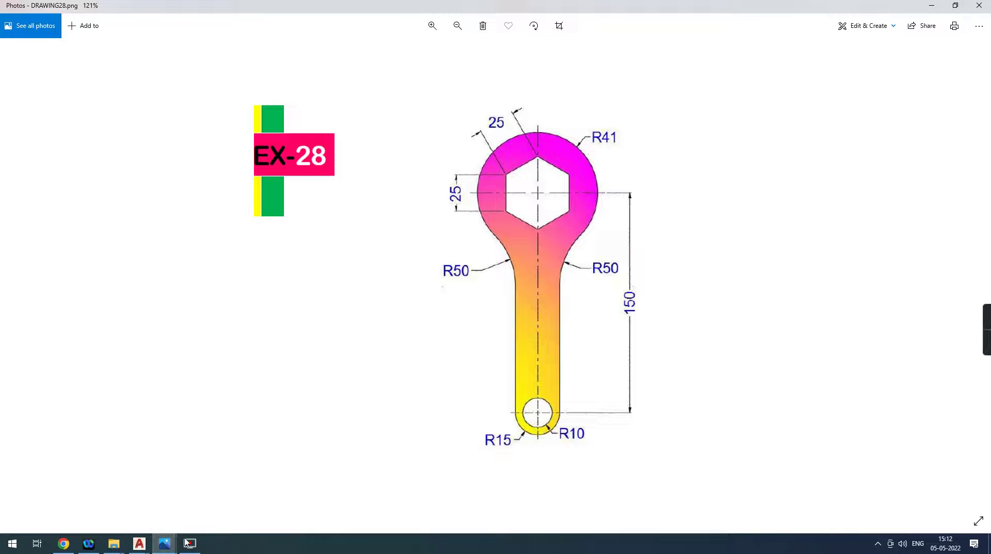
Step: Bring AutoCAD's Drawing2 back in front of the Photos reference image
{"action": "mouse_move", "coordinate": [138, 544]}
{"action": "left_click", "coordinate": [201, 500]}
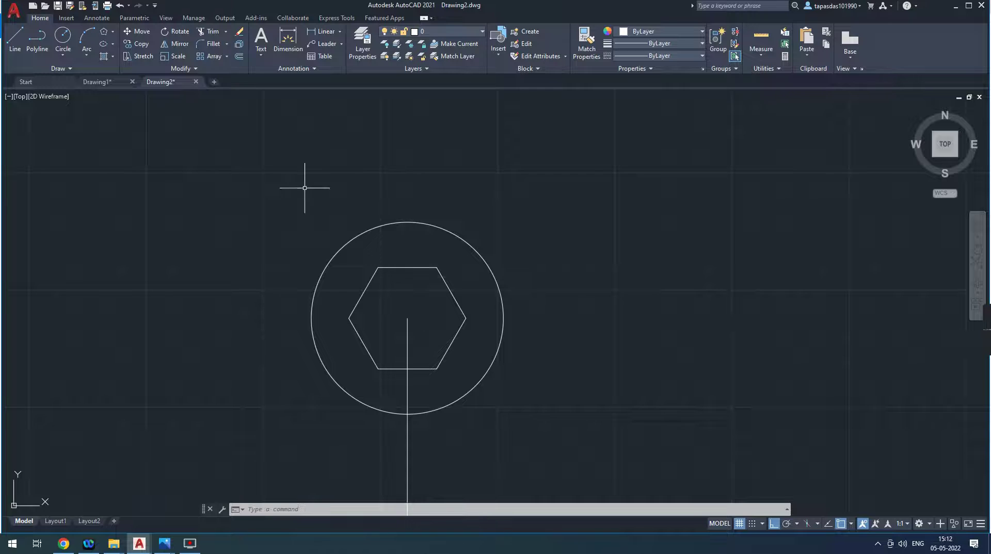
{"action": "left_click", "coordinate": [181, 32]}
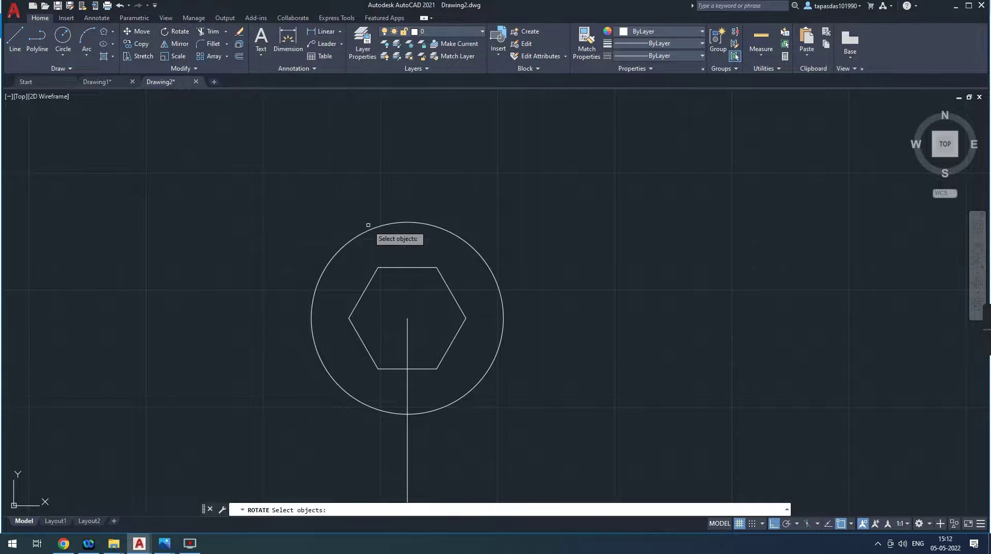
{"action": "left_click", "coordinate": [455, 335]}
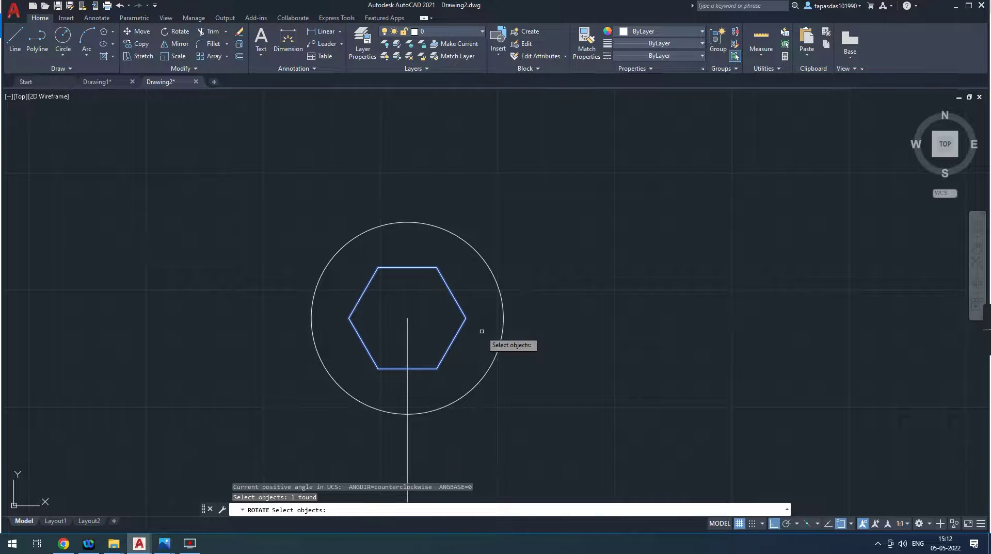
{"action": "key", "text": "Return"}
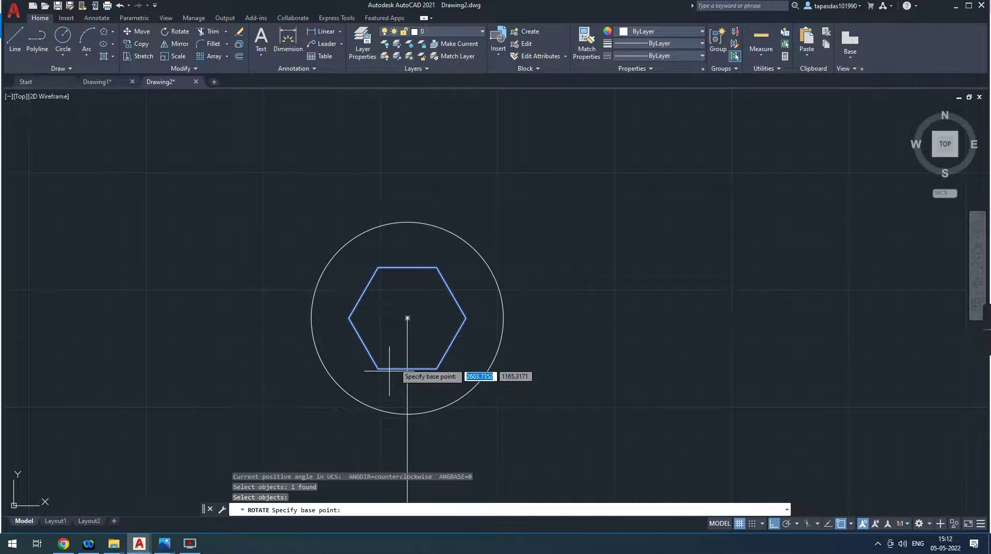
{"action": "left_click", "coordinate": [404, 319]}
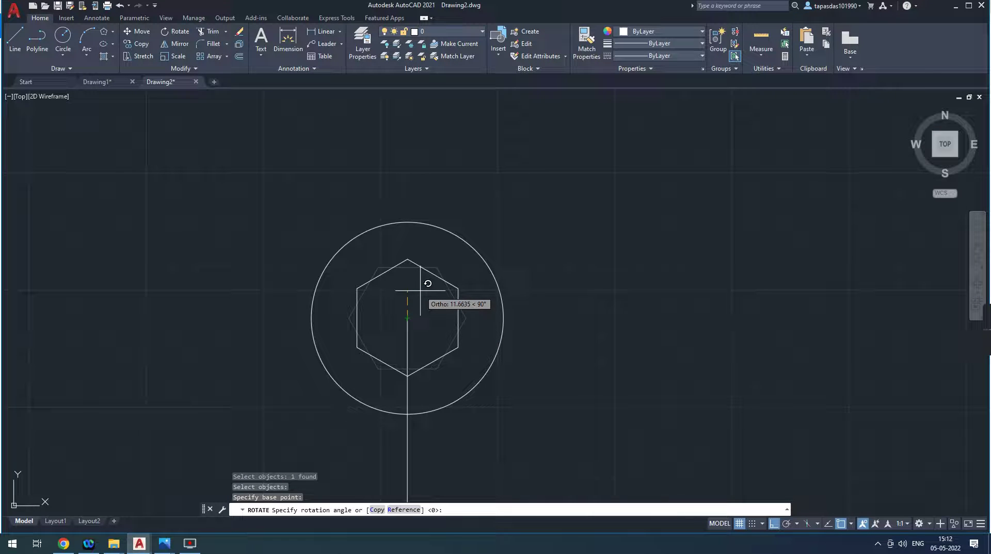
{"action": "type", "text": "90"}
{"action": "key", "text": "Return"}
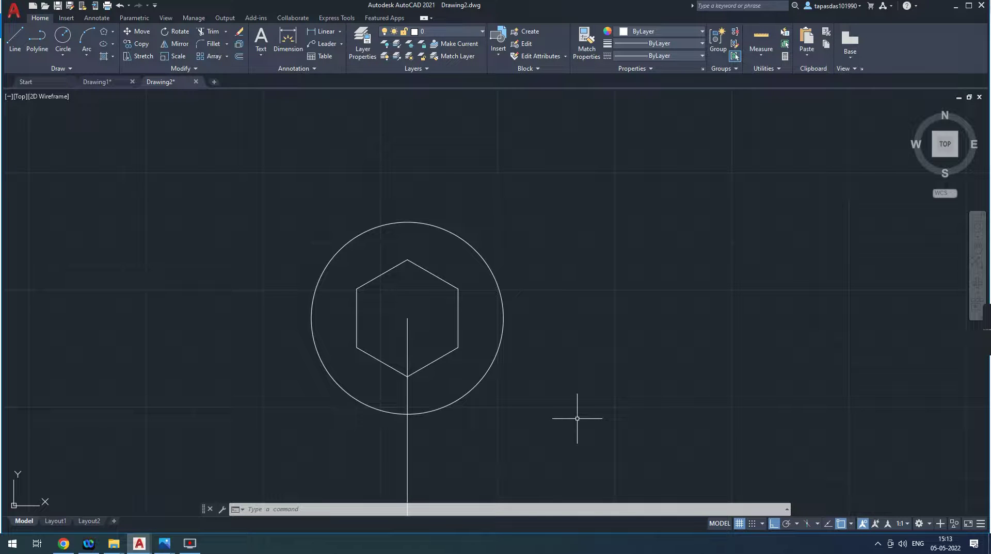
{"action": "left_click", "coordinate": [120, 6]}
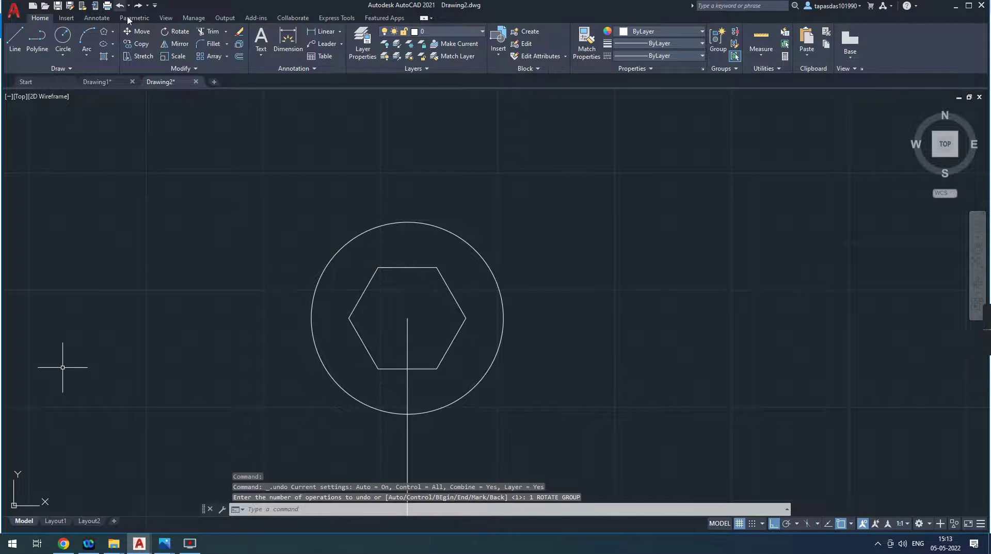
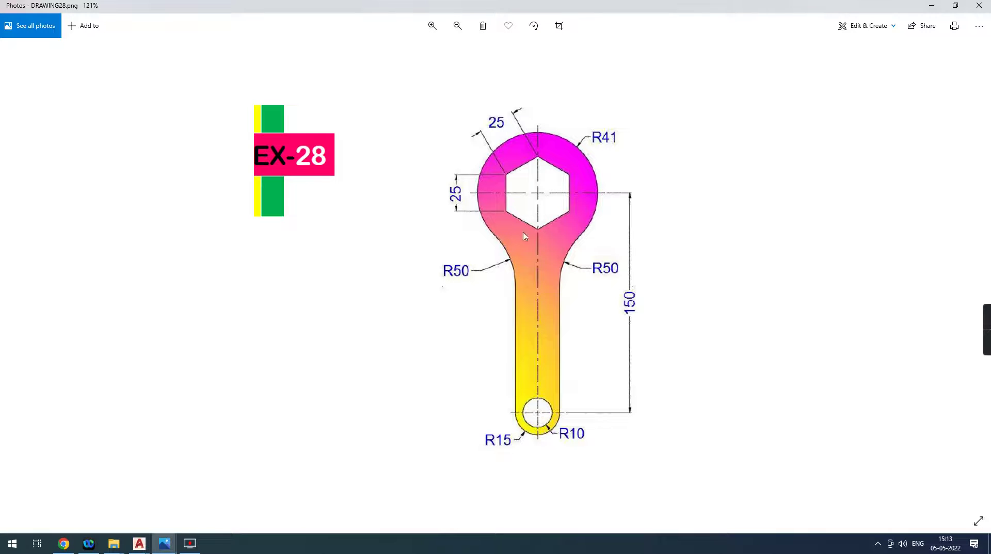
Step: Switch from the wrench reference image back to the Drawing2.dwg drawing via the taskbar
{"action": "left_click", "coordinate": [140, 546]}
{"action": "mouse_move", "coordinate": [139, 543]}
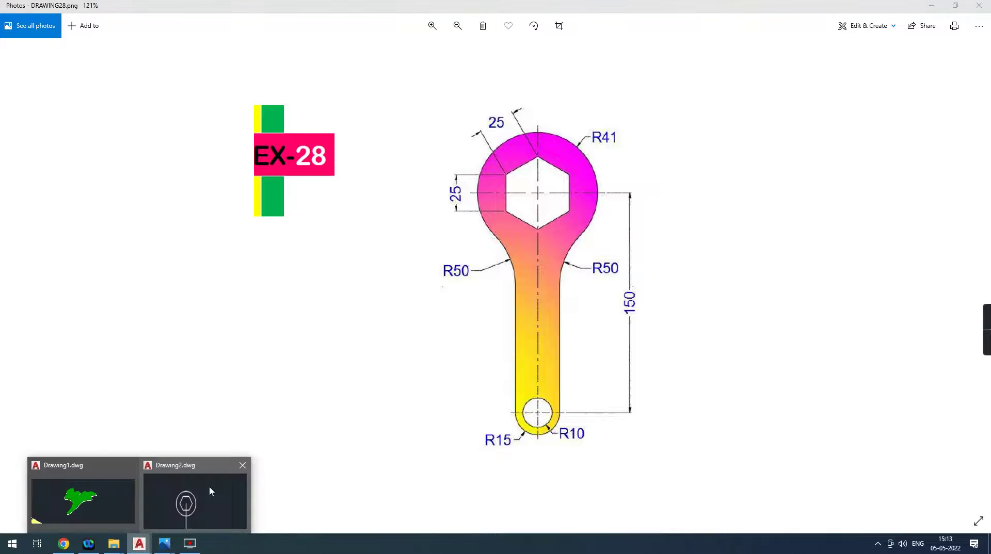
{"action": "left_click", "coordinate": [209, 487]}
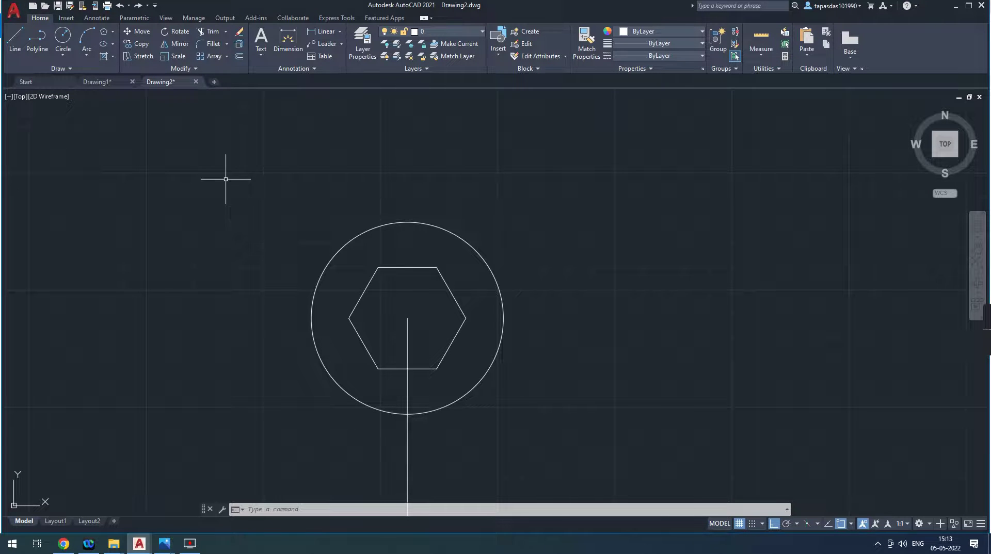
Step: Rotate the hexagon 90° about its centre point, then zoom out to the small end circle
{"action": "left_click", "coordinate": [184, 34]}
{"action": "left_click", "coordinate": [455, 301]}
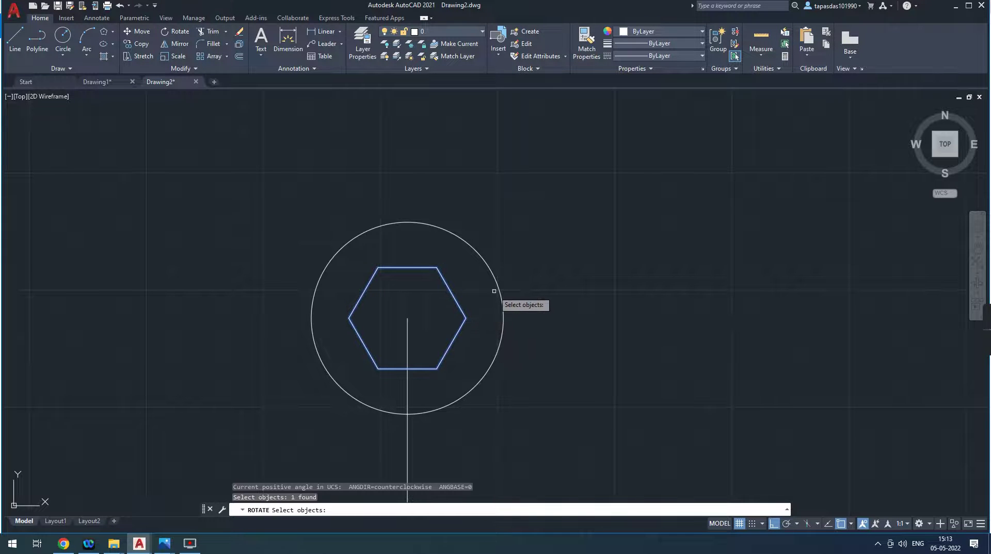
{"action": "key", "text": "Return"}
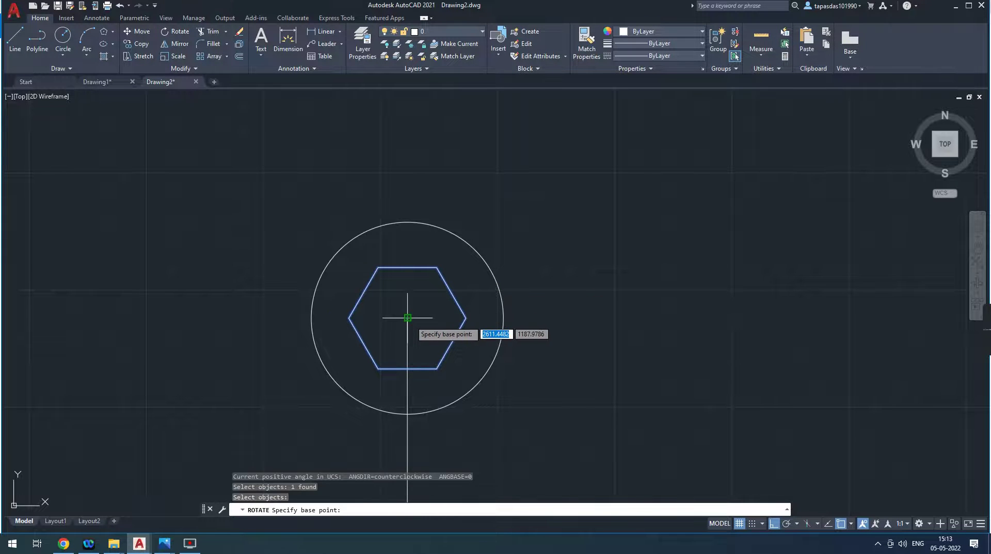
{"action": "left_click", "coordinate": [407, 320]}
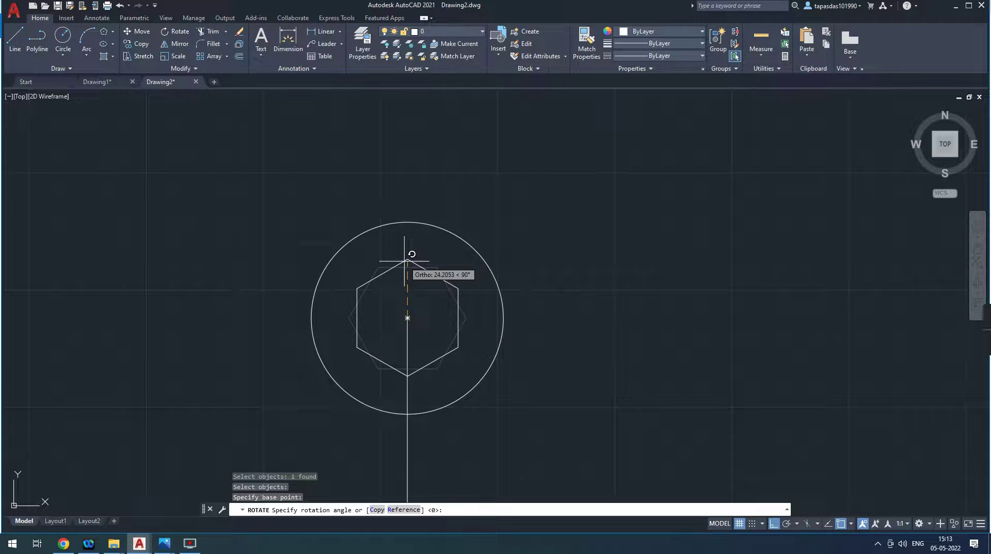
{"action": "type", "text": "9"}
{"action": "key", "text": "Return"}
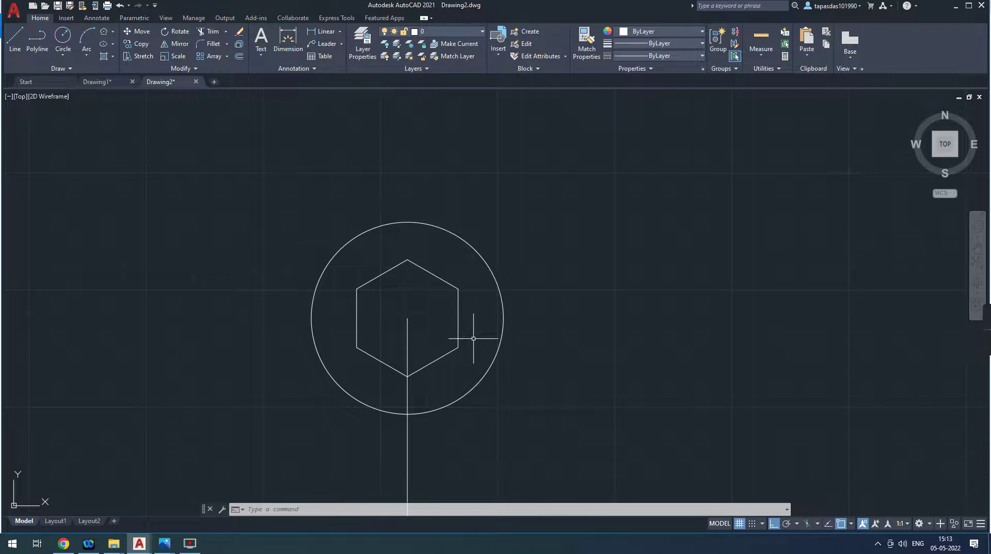
{"action": "scroll", "coordinate": [449, 281], "scroll_direction": "down", "scroll_amount": 5}
{"action": "middle_click_drag", "start_coordinate": [456, 279], "coordinate": [398, 282]}
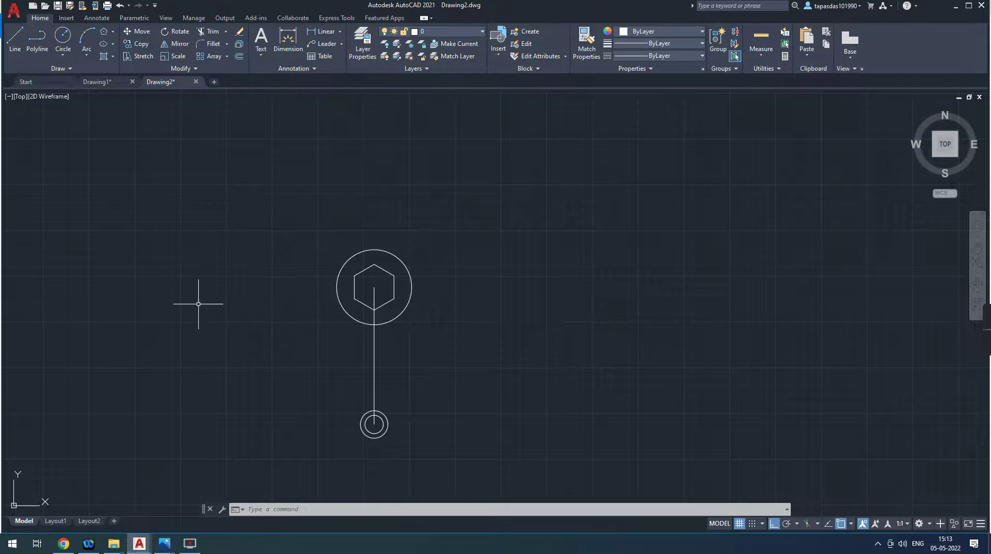
Step: Draw the left vertical handle line upward from the small circle's left edge
{"action": "left_click", "coordinate": [16, 47]}
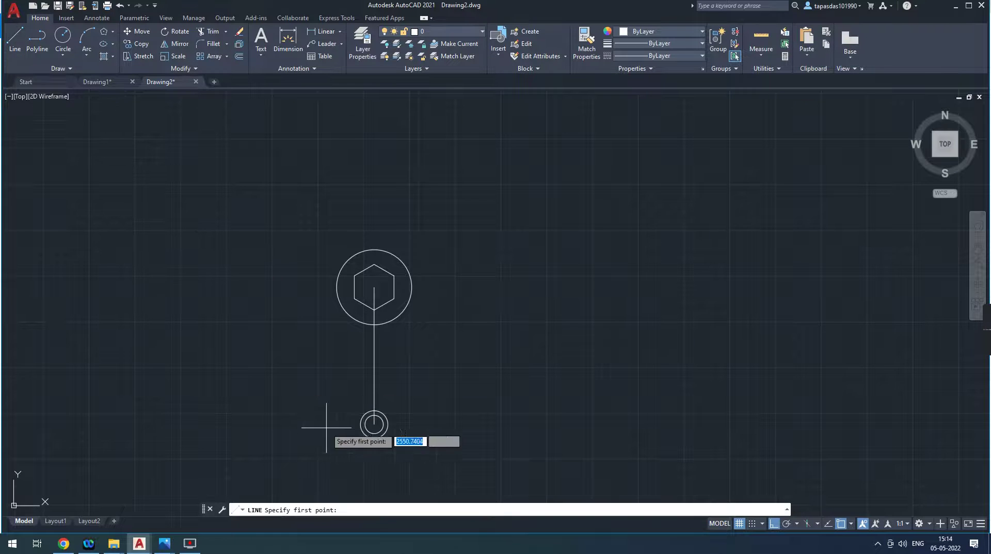
{"action": "left_click", "coordinate": [364, 426]}
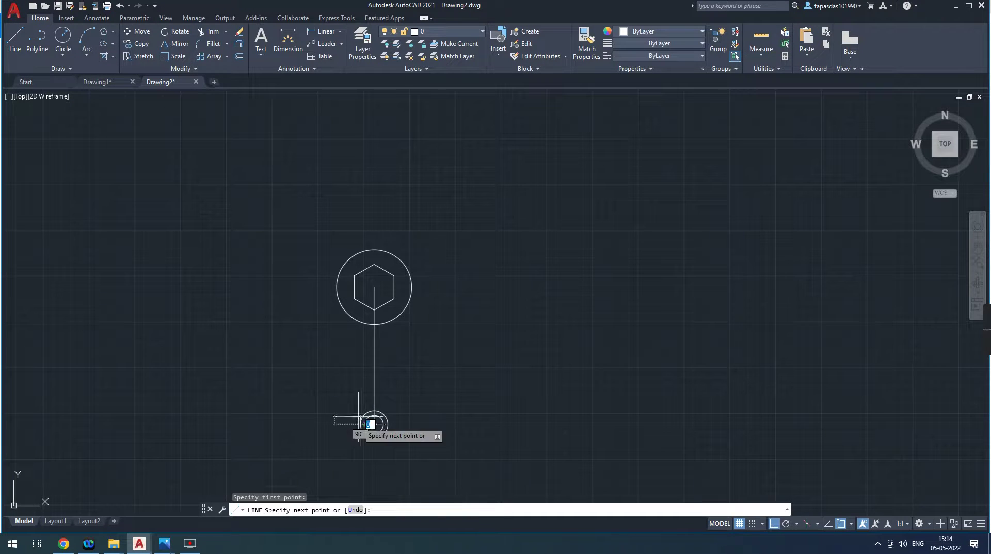
{"action": "left_click", "coordinate": [346, 331]}
{"action": "right_click", "coordinate": [480, 274]}
{"action": "left_click", "coordinate": [503, 281]}
Step: Draw the matching right handle line upward from the small circle's right edge
{"action": "right_click", "coordinate": [459, 153]}
{"action": "left_click", "coordinate": [502, 160]}
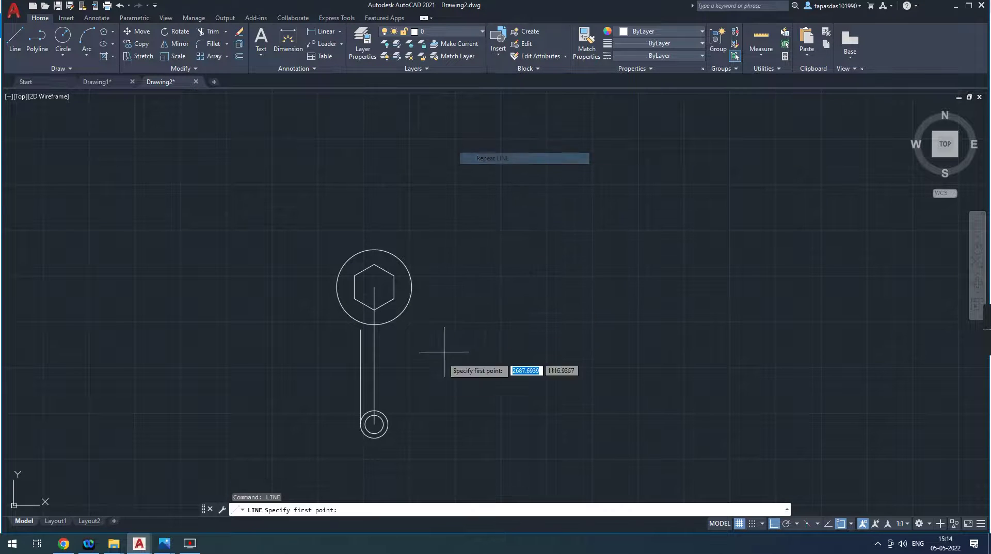
{"action": "left_click", "coordinate": [387, 424]}
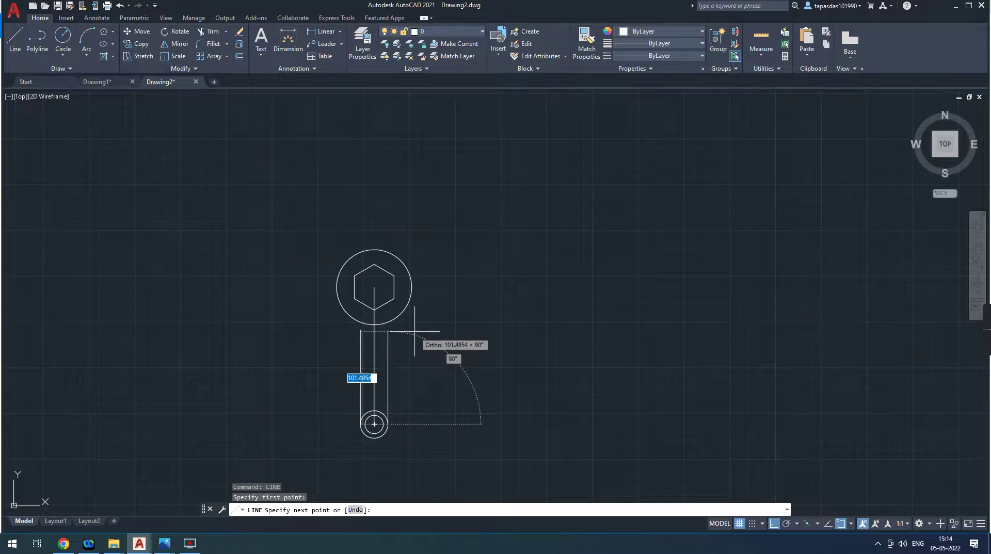
{"action": "left_click", "coordinate": [413, 328]}
{"action": "right_click", "coordinate": [531, 266]}
{"action": "left_click", "coordinate": [536, 273]}
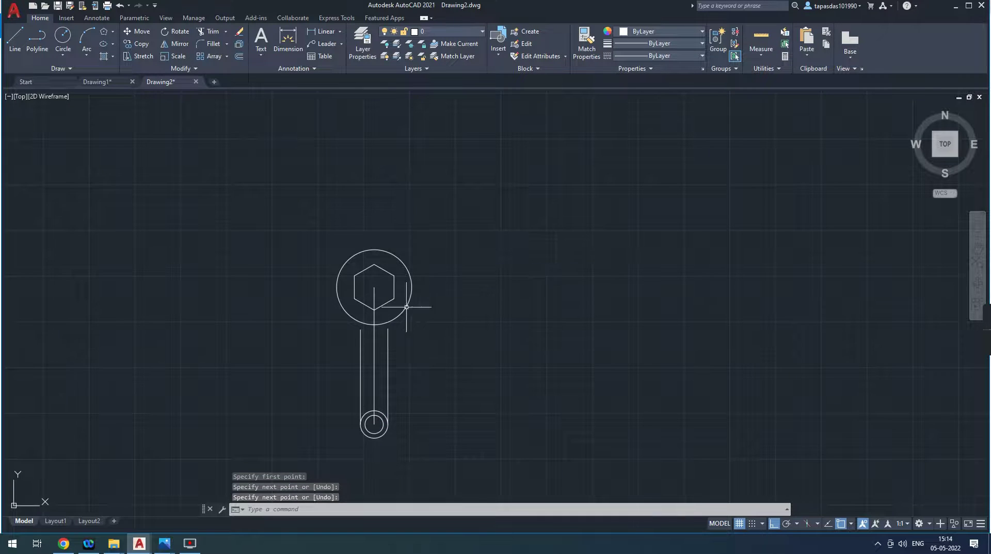
{"action": "scroll", "coordinate": [410, 308], "scroll_direction": "up", "scroll_amount": 4}
{"action": "middle_click_drag", "start_coordinate": [413, 308], "coordinate": [452, 279]}
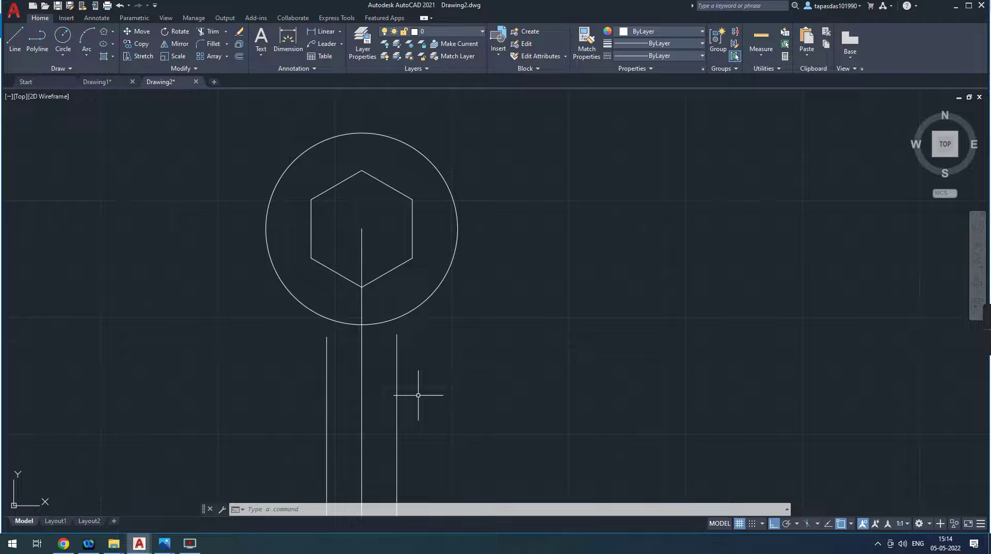
Step: After checking the reference image, fillet the left handle line to the head circle at radius 50
{"action": "left_click", "coordinate": [164, 544]}
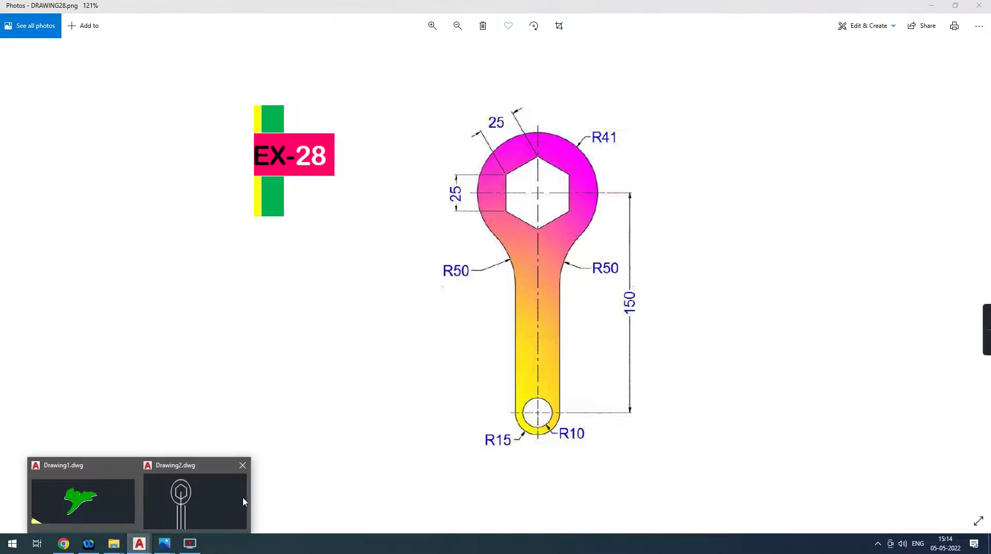
{"action": "mouse_move", "coordinate": [138, 543]}
{"action": "left_click", "coordinate": [232, 501]}
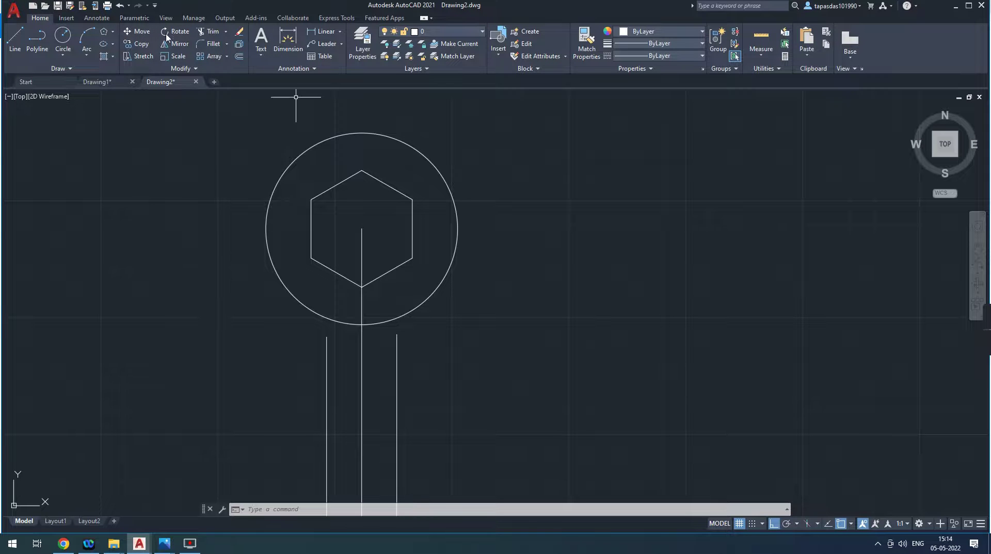
{"action": "left_click", "coordinate": [226, 46]}
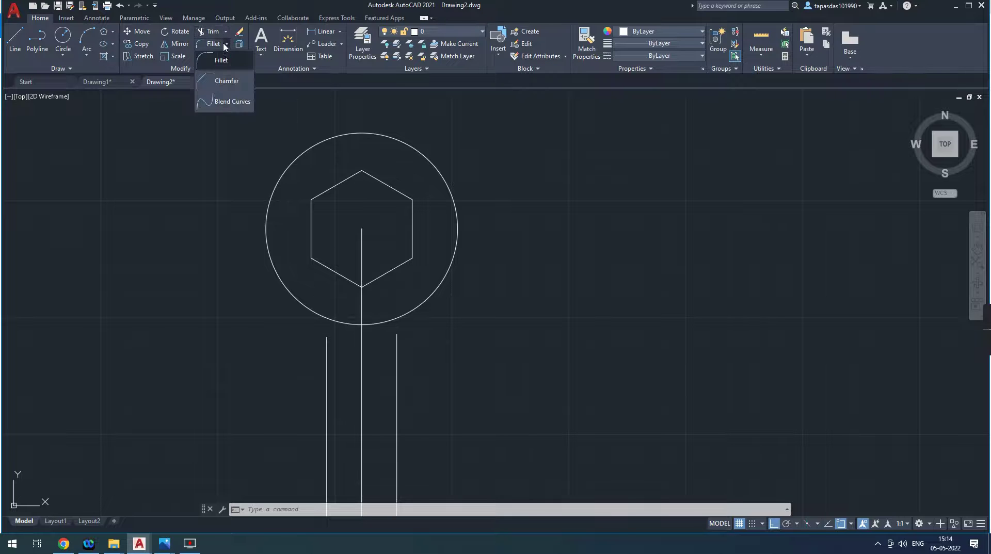
{"action": "left_click", "coordinate": [222, 61]}
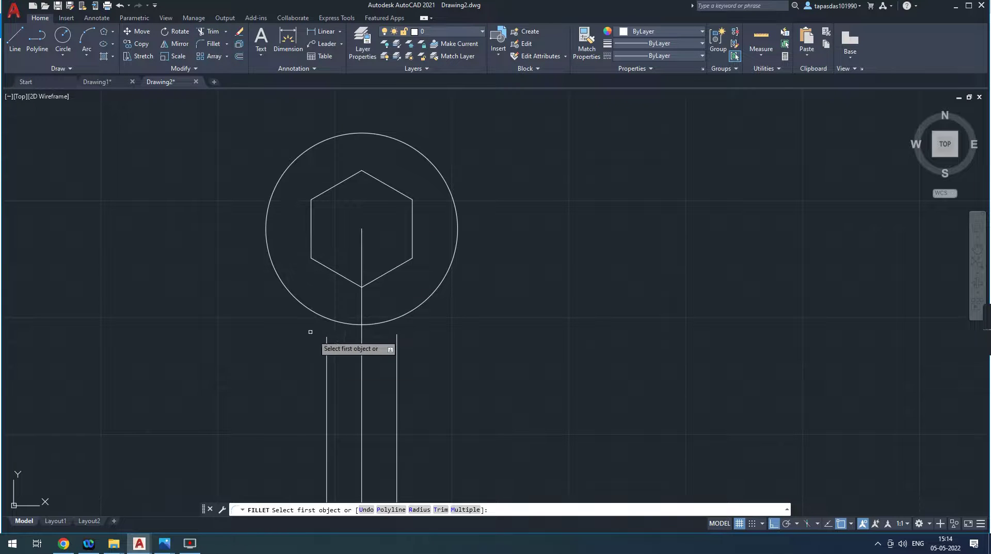
{"action": "left_click", "coordinate": [418, 510]}
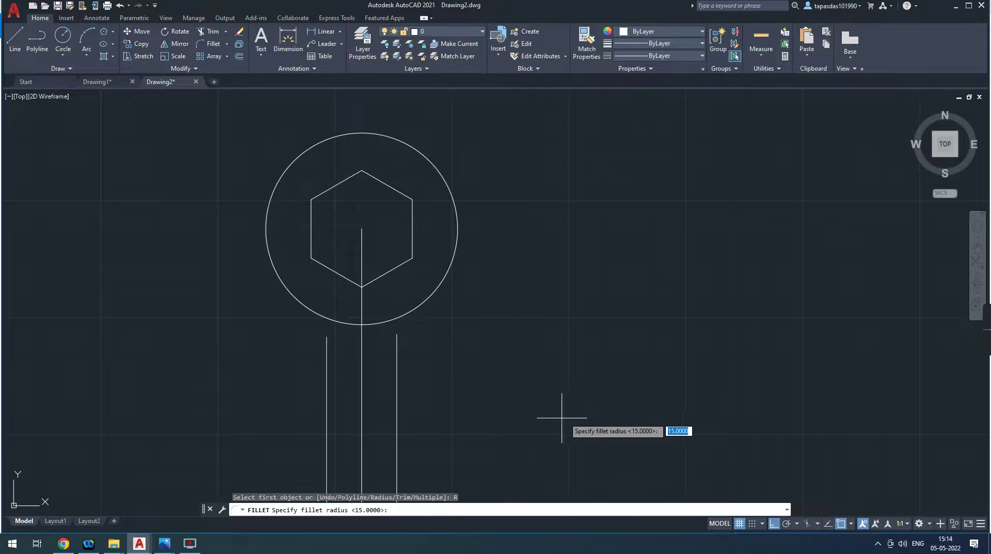
{"action": "type", "text": "50"}
{"action": "key", "text": "Return"}
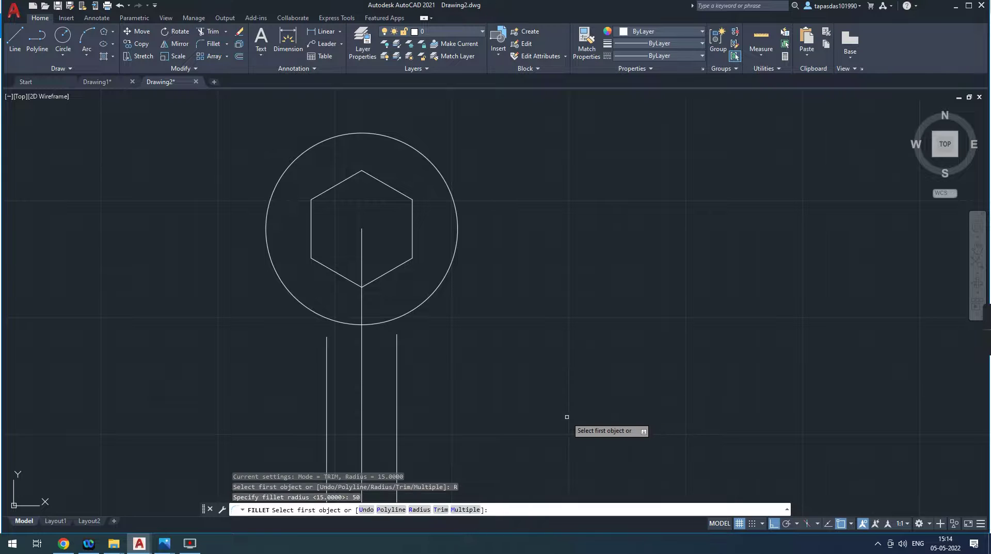
{"action": "left_click", "coordinate": [326, 355]}
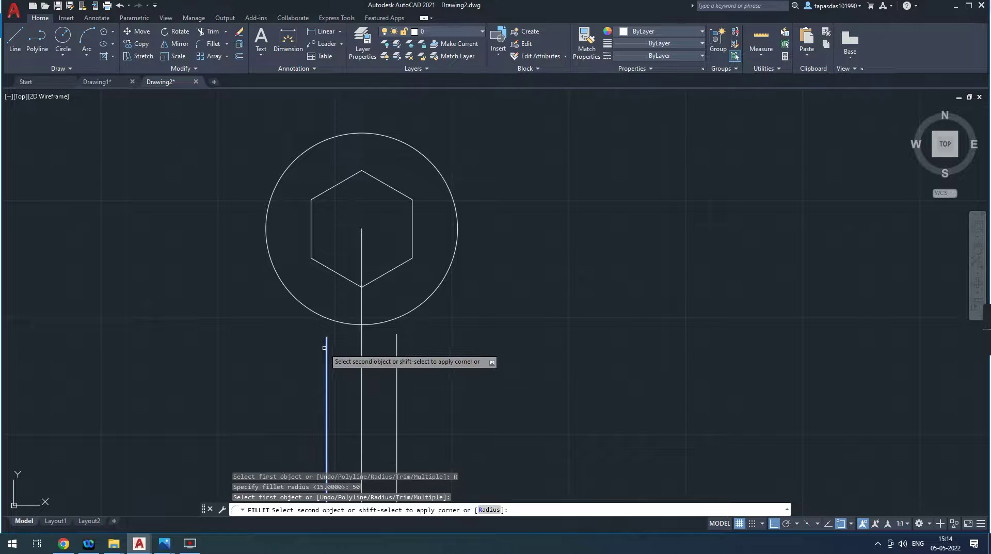
{"action": "left_click", "coordinate": [316, 313]}
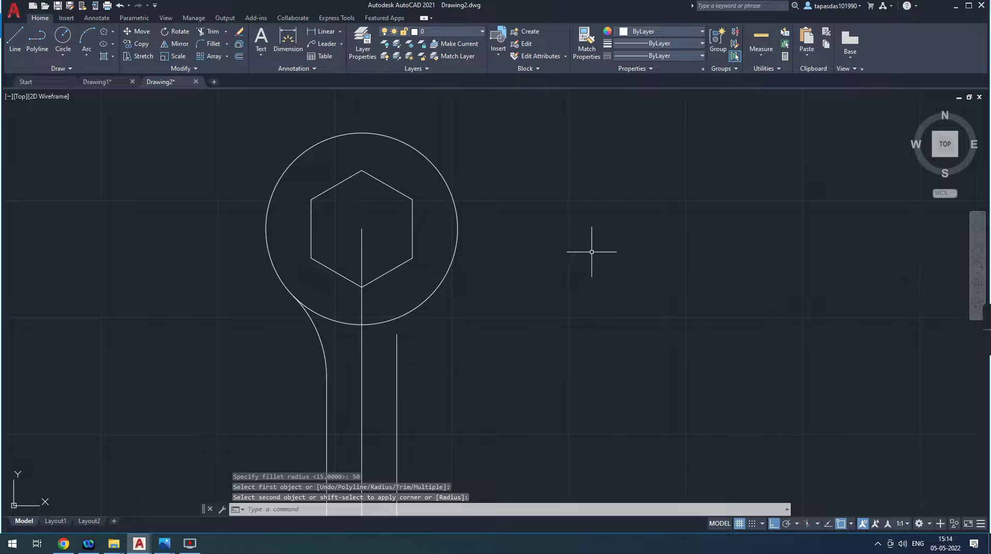
Step: Fillet the right handle line to the head circle with the same R50 radius
{"action": "right_click", "coordinate": [603, 214]}
{"action": "left_click", "coordinate": [616, 223]}
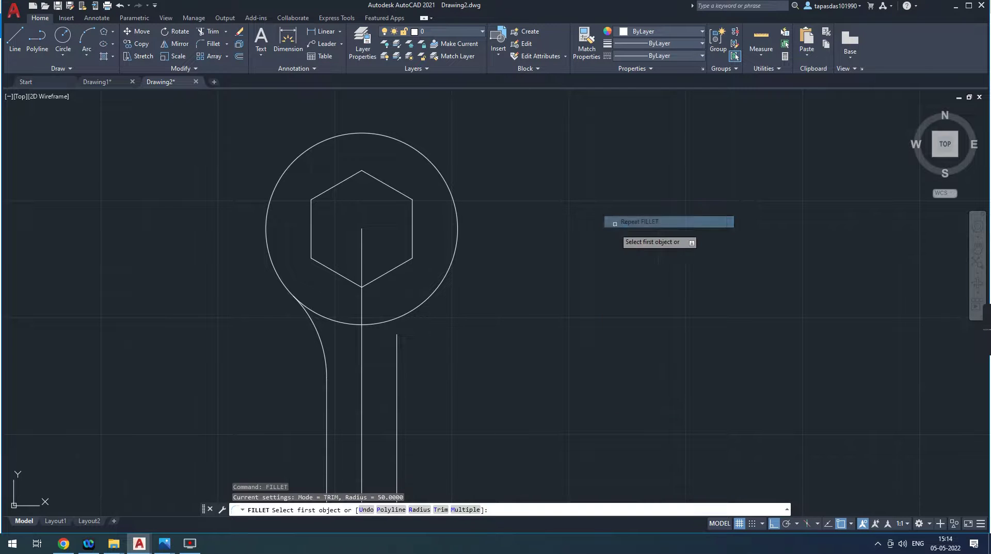
{"action": "left_click", "coordinate": [396, 357]}
{"action": "left_click", "coordinate": [419, 306]}
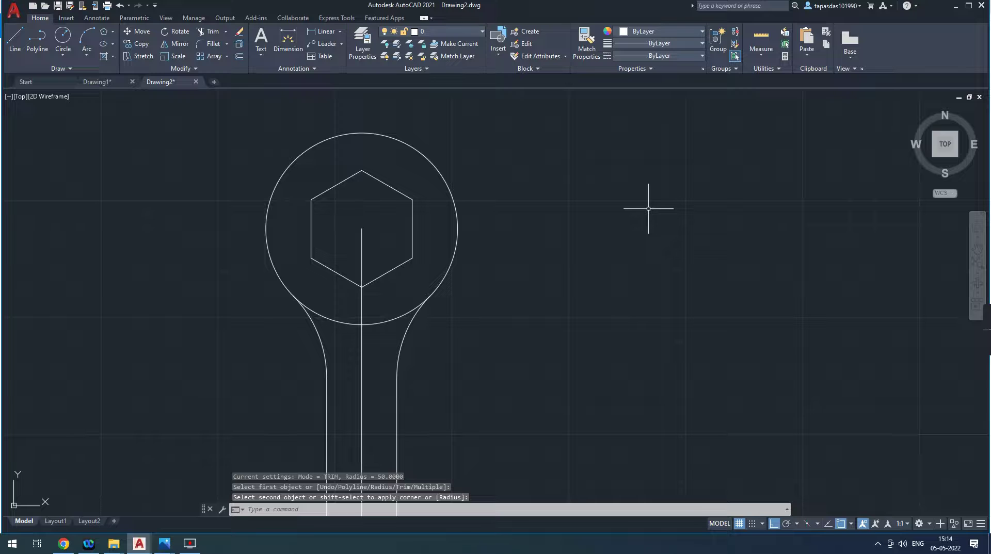
{"action": "scroll", "coordinate": [630, 239], "scroll_direction": "down", "scroll_amount": 4}
{"action": "middle_click_drag", "start_coordinate": [601, 239], "coordinate": [483, 264]}
{"action": "scroll", "coordinate": [474, 289], "scroll_direction": "up", "scroll_amount": 4}
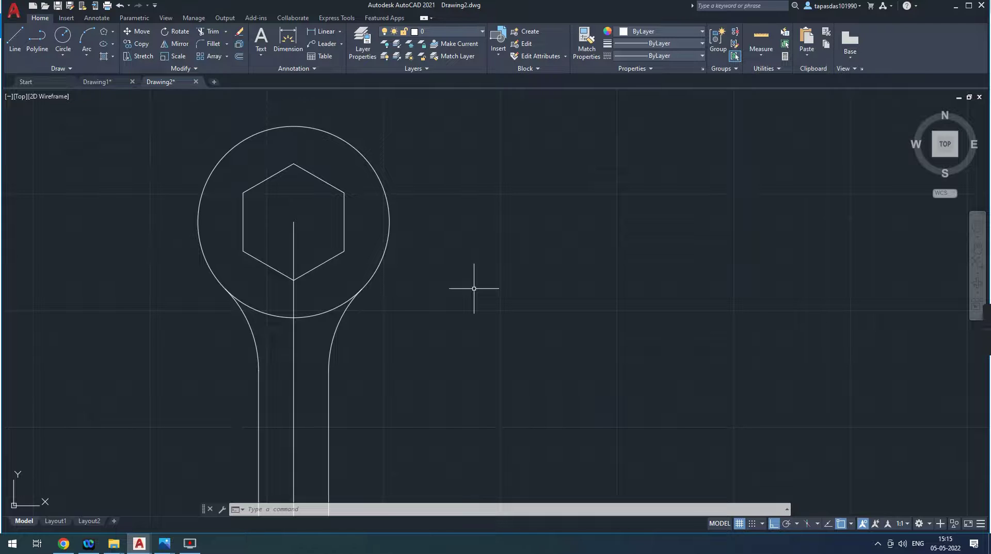
Step: Draw a horizontal line and a vertical line to the right of the wrench
{"action": "left_click", "coordinate": [15, 39]}
{"action": "left_click", "coordinate": [543, 217]}
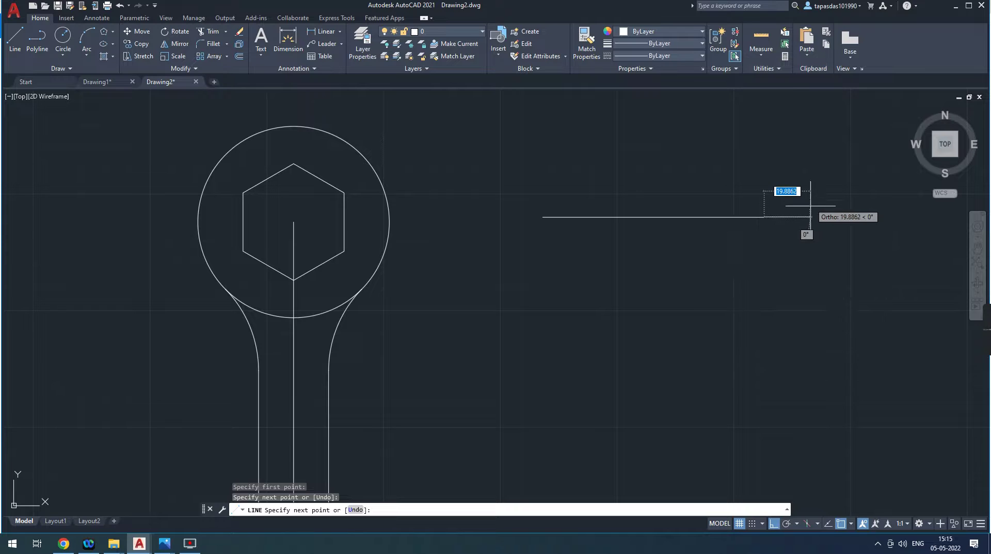
{"action": "key", "text": "Escape"}
{"action": "left_click", "coordinate": [9, 48]}
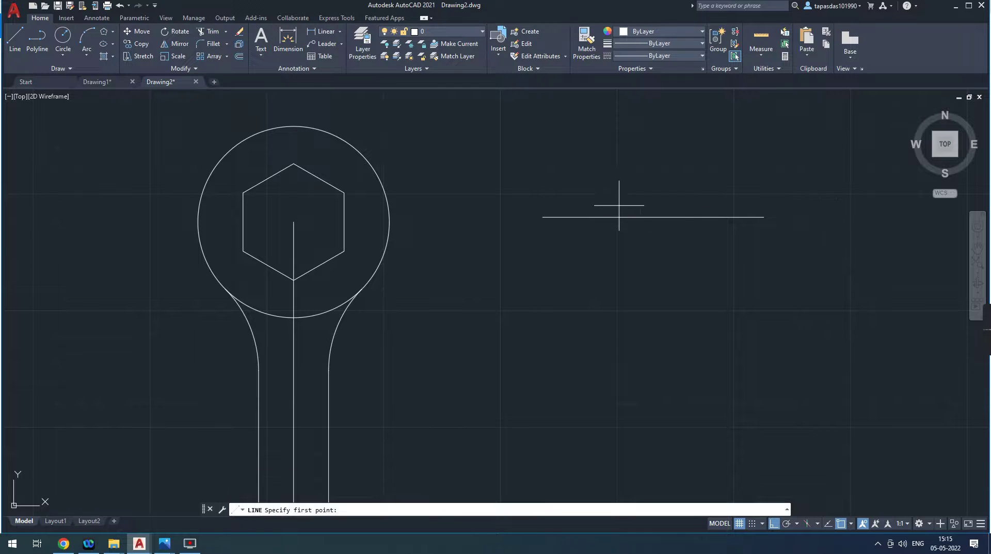
{"action": "left_click", "coordinate": [764, 236]}
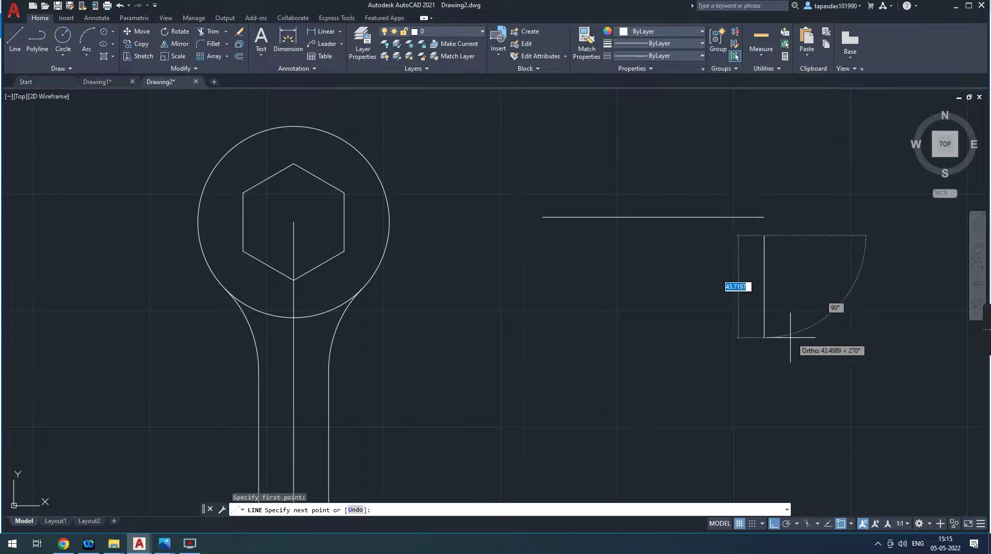
{"action": "right_click", "coordinate": [846, 281]}
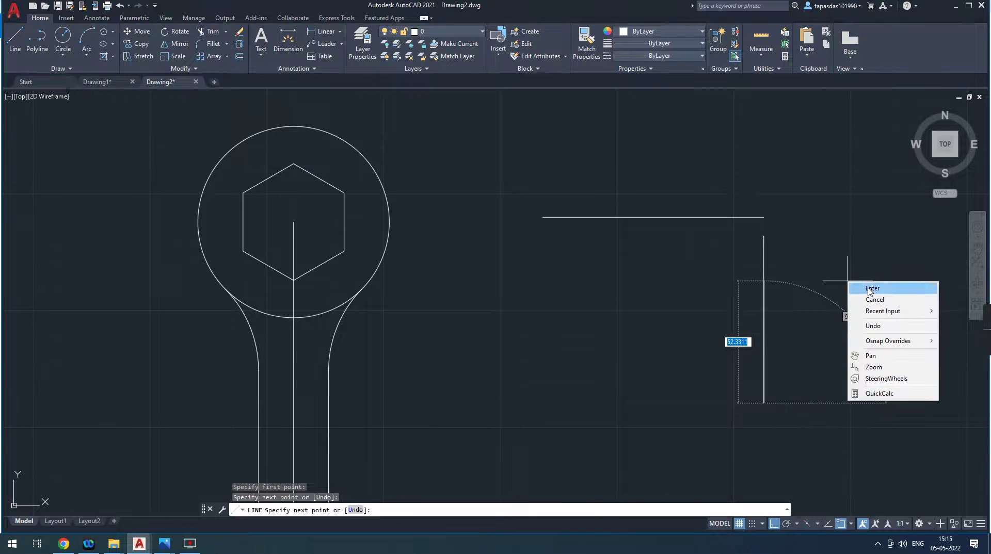
{"action": "left_click", "coordinate": [874, 287]}
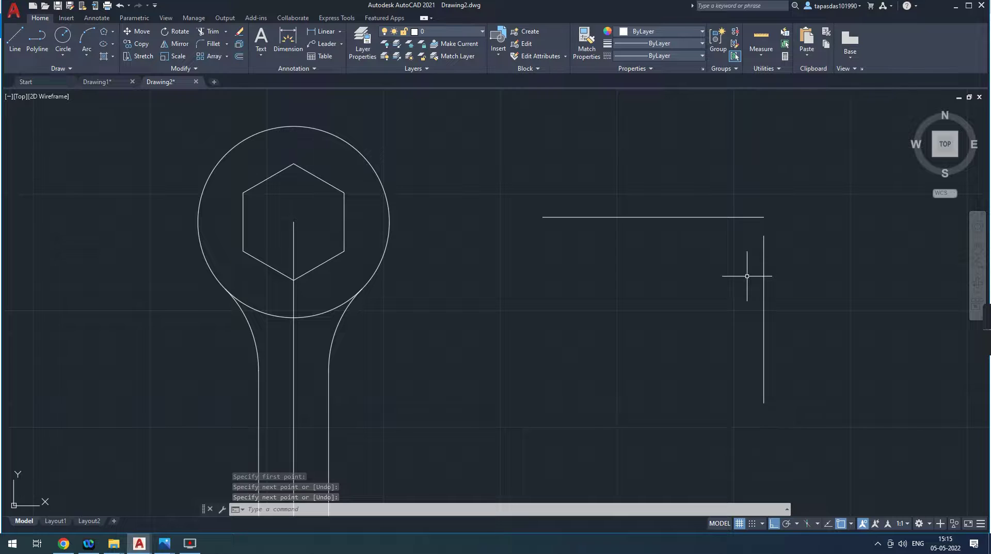
Step: Join the horizontal and vertical lines into a sharp corner with a zero-radius fillet
{"action": "left_click", "coordinate": [226, 45]}
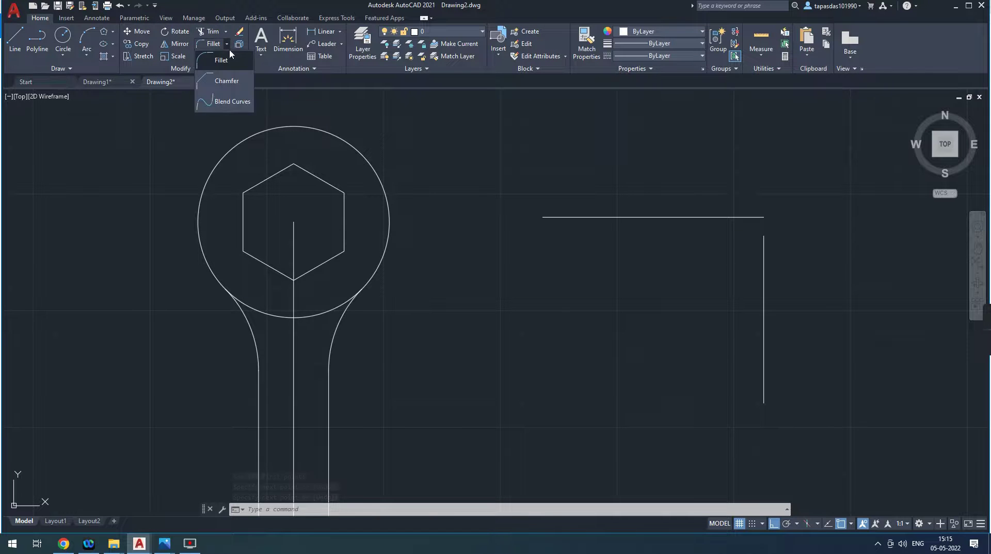
{"action": "left_click", "coordinate": [229, 61]}
{"action": "type", "text": "R"}
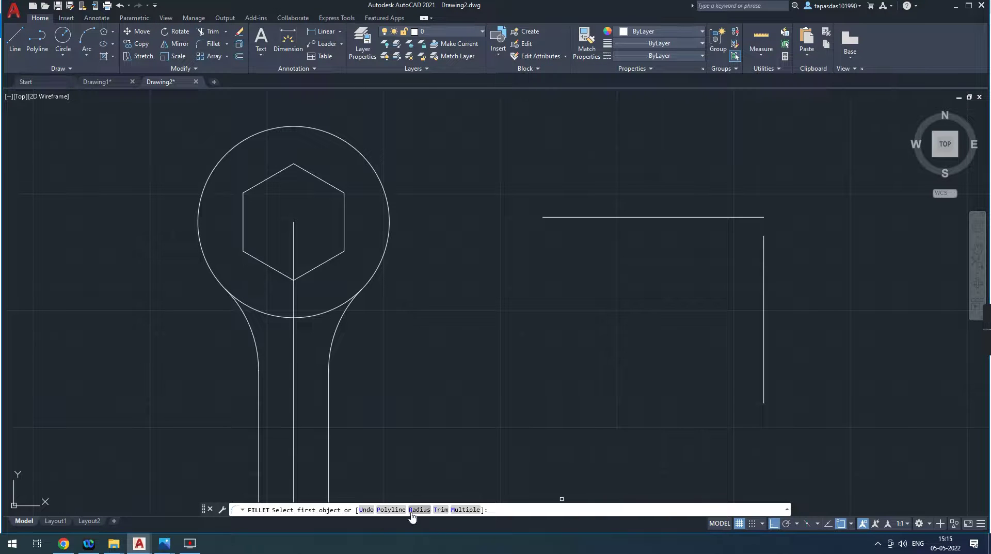
{"action": "key", "text": "Return"}
{"action": "type", "text": "0"}
{"action": "key", "text": "Return"}
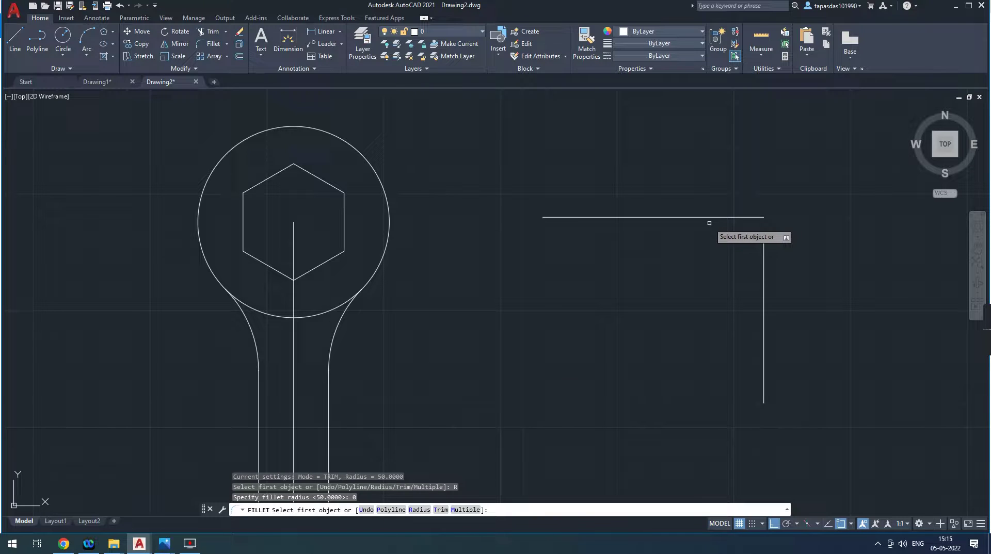
{"action": "left_click", "coordinate": [712, 218]}
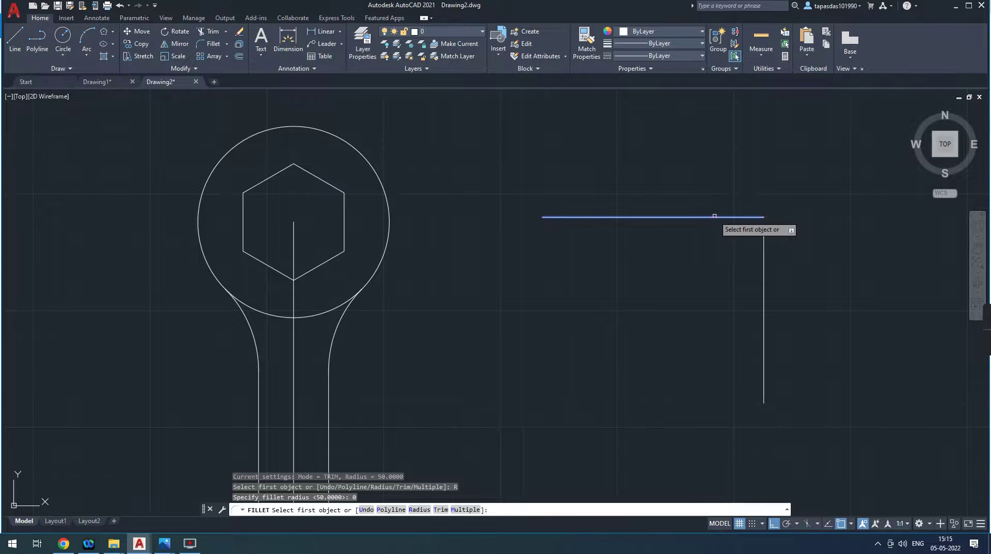
{"action": "left_click", "coordinate": [763, 260]}
{"action": "key", "text": "Escape"}
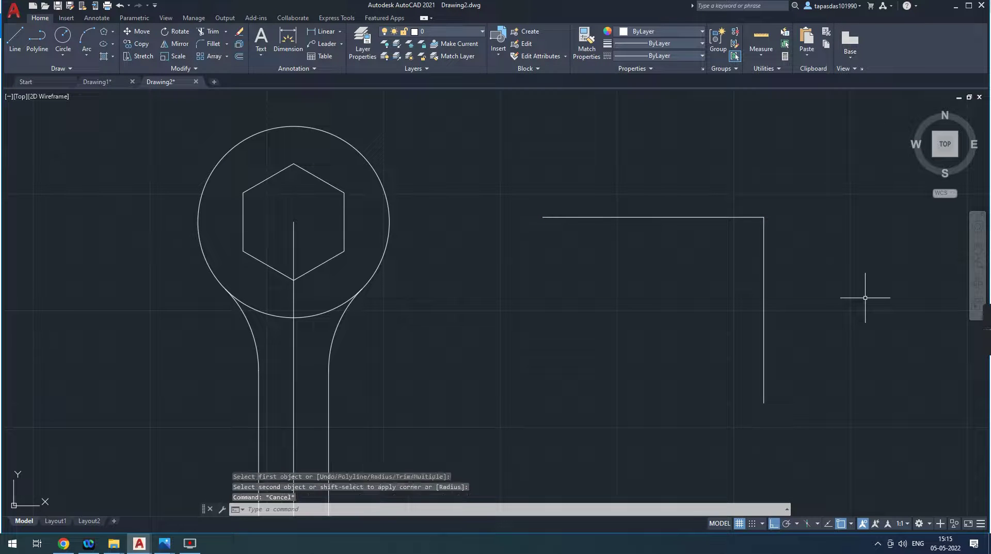
{"action": "key", "text": "Escape"}
{"action": "key", "text": "Escape"}
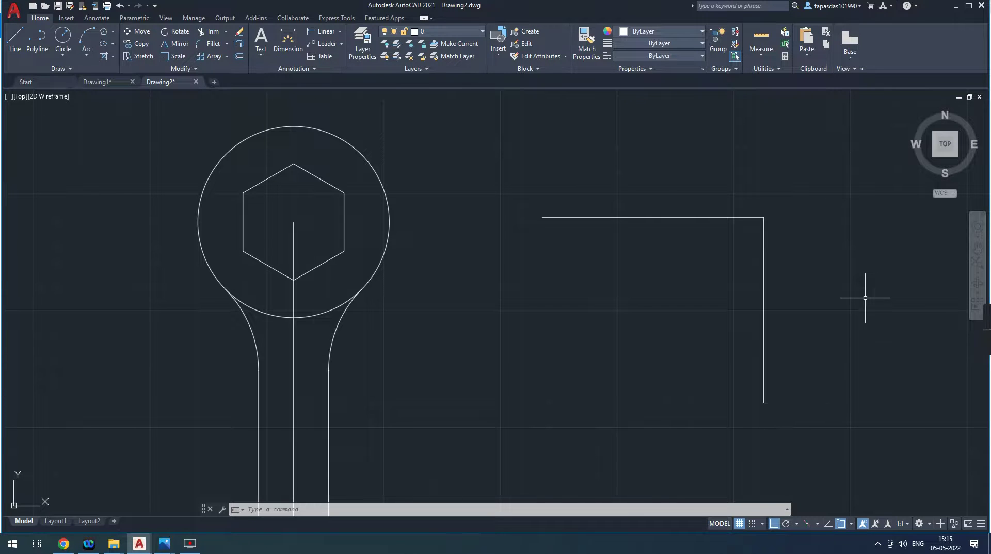
Step: Frame the whole wrench and compare it against the reference image in Photos
{"action": "scroll", "coordinate": [648, 375], "scroll_direction": "down", "scroll_amount": 4}
{"action": "middle_click_drag", "start_coordinate": [559, 364], "coordinate": [438, 357]}
{"action": "scroll", "coordinate": [407, 437], "scroll_direction": "up", "scroll_amount": 2}
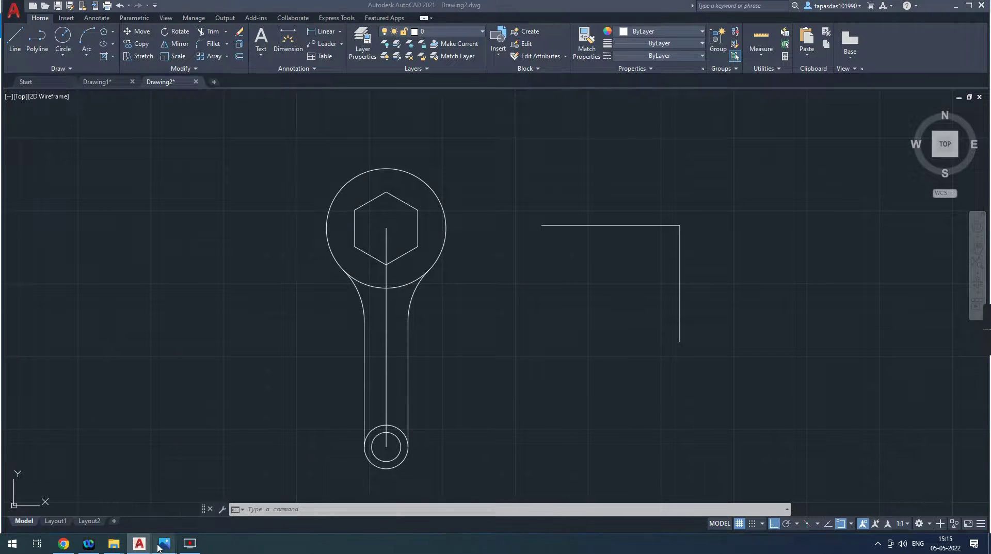
{"action": "left_click", "coordinate": [205, 493]}
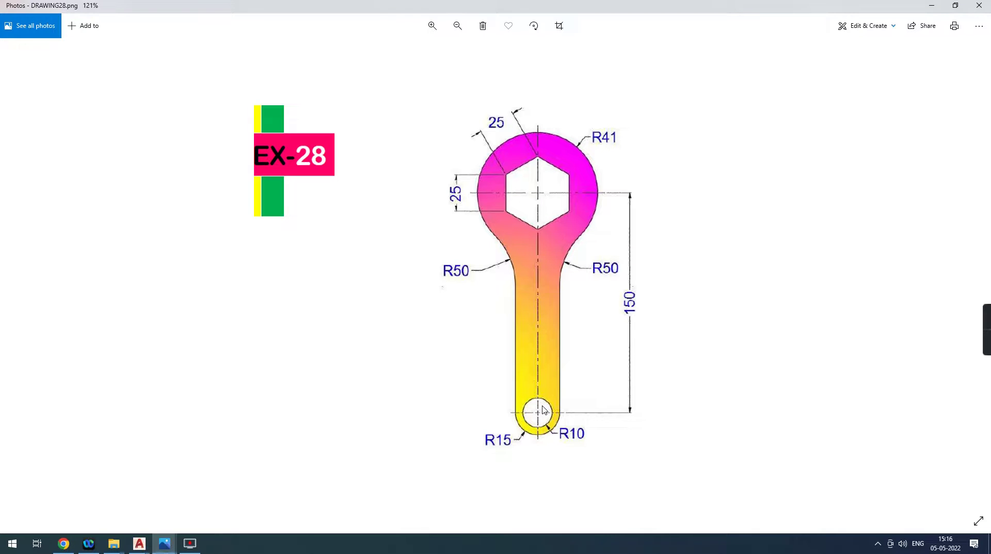
{"action": "mouse_move", "coordinate": [138, 544]}
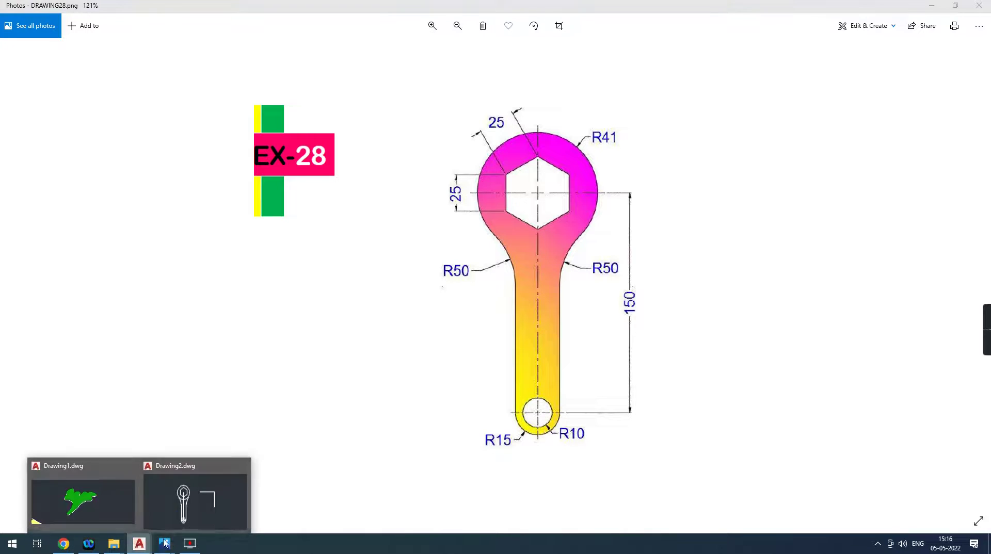
{"action": "left_click", "coordinate": [195, 495]}
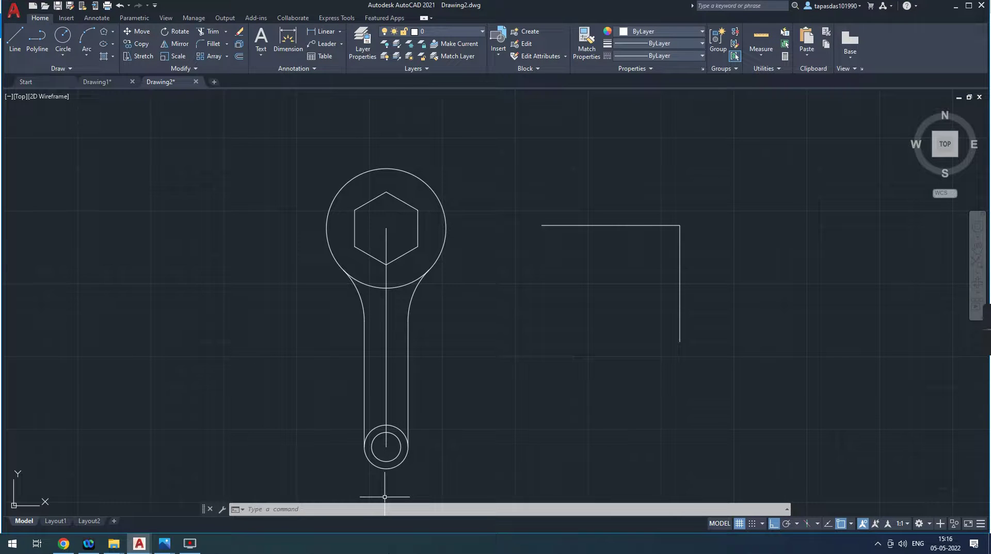
Step: Trim away the neck arcs on both sides and the small arc above the end circle
{"action": "left_click", "coordinate": [209, 31]}
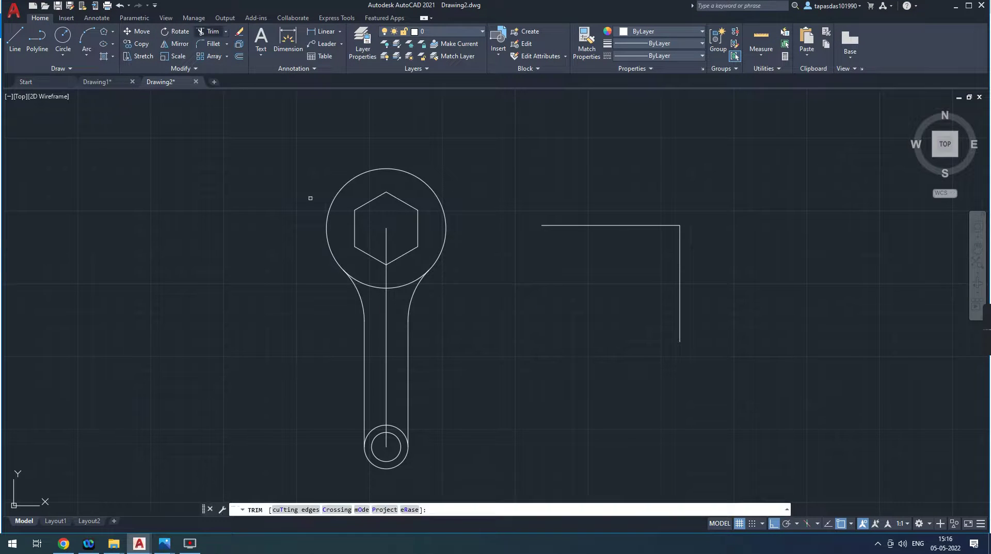
{"action": "left_click", "coordinate": [377, 288]}
{"action": "left_click", "coordinate": [402, 285]}
{"action": "left_click", "coordinate": [396, 429]}
{"action": "left_click", "coordinate": [376, 430]}
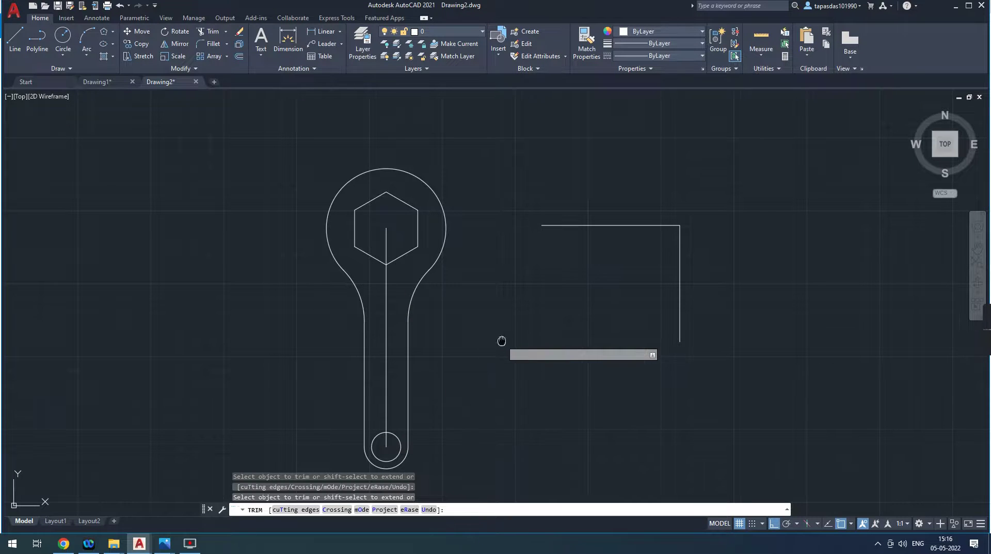
{"action": "middle_click_drag", "start_coordinate": [500, 340], "coordinate": [507, 350]}
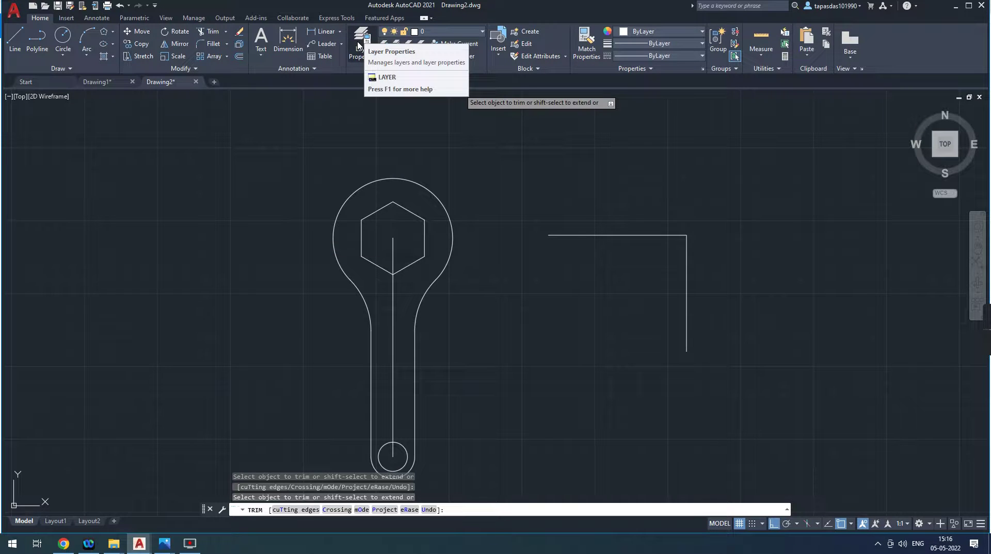
{"action": "left_click", "coordinate": [358, 46]}
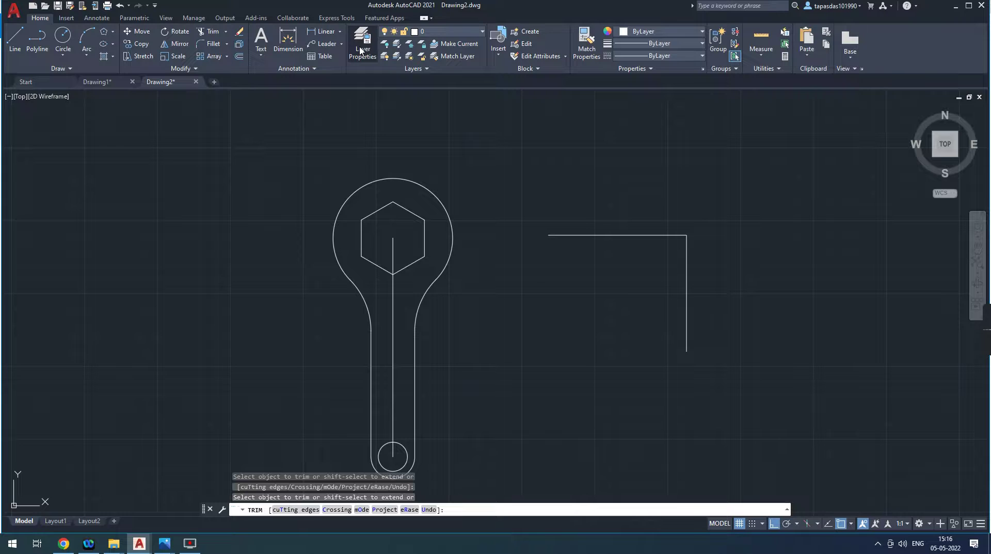
{"action": "left_click", "coordinate": [361, 50]}
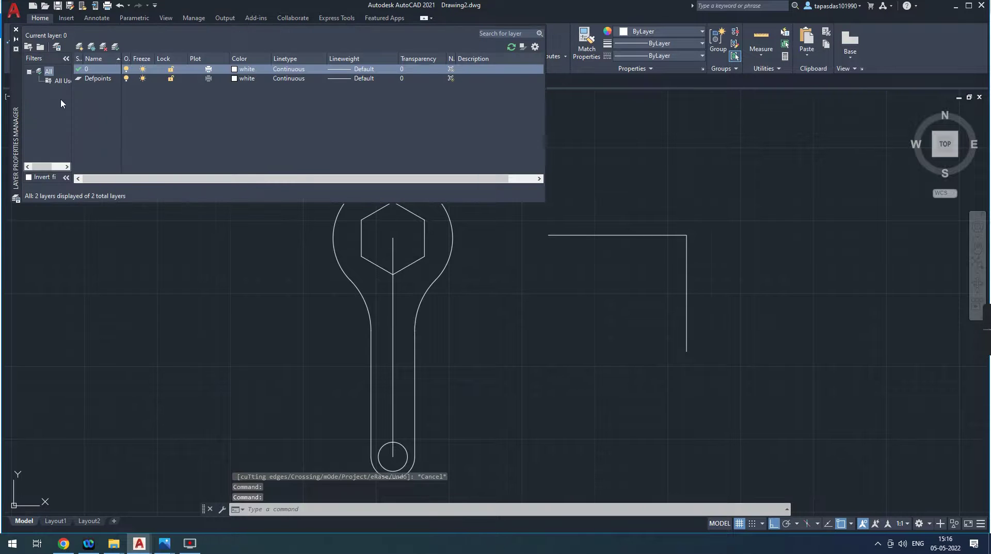
Step: Create a layer named dot and assign it the newly loaded ACAD_ISO07W100 linetype
{"action": "left_click", "coordinate": [80, 48]}
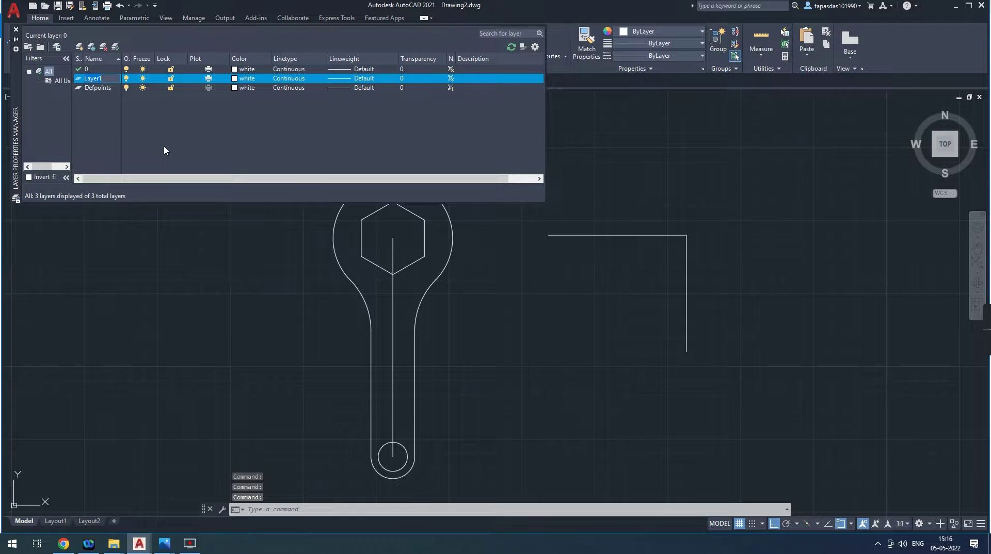
{"action": "key", "text": "BackSpace"}
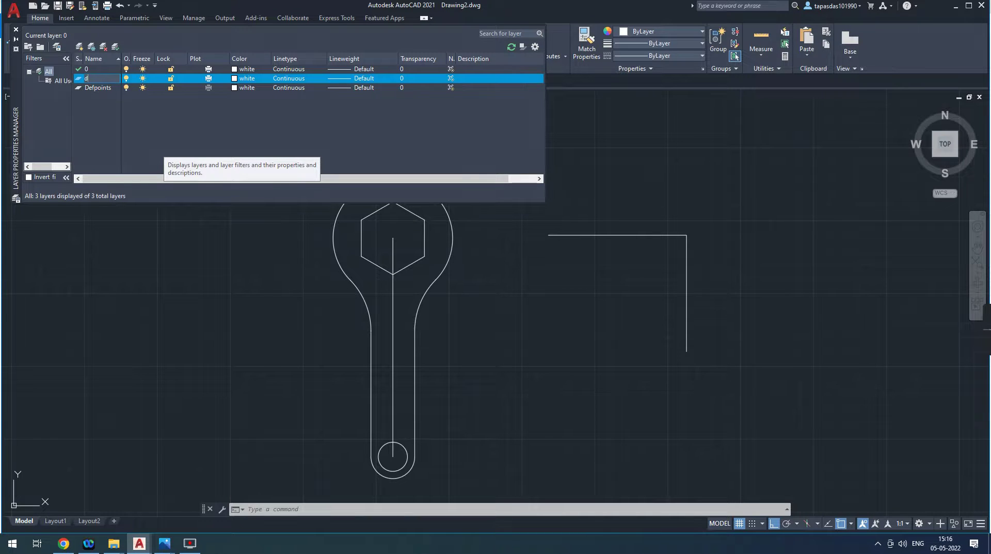
{"action": "type", "text": "dot"}
{"action": "left_click", "coordinate": [288, 79]}
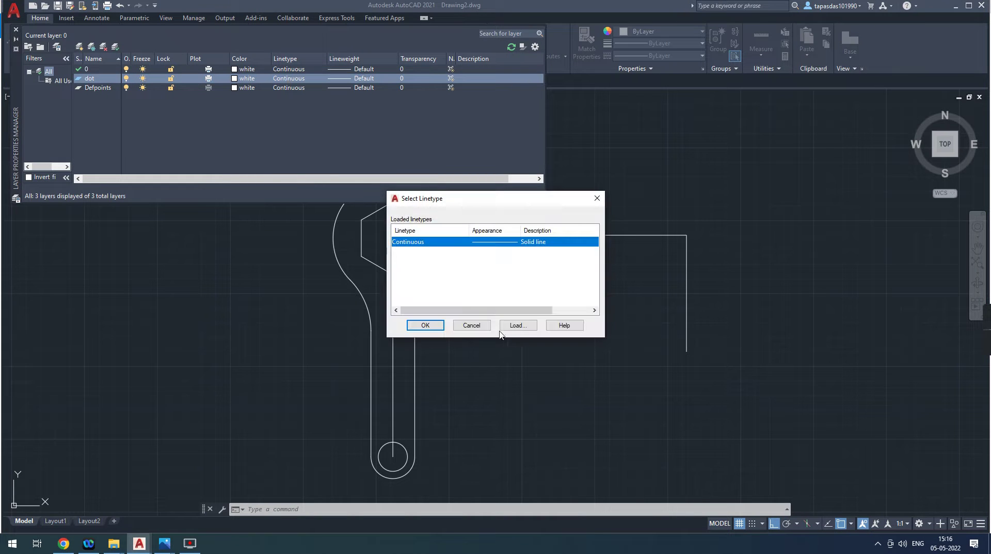
{"action": "left_click", "coordinate": [515, 326]}
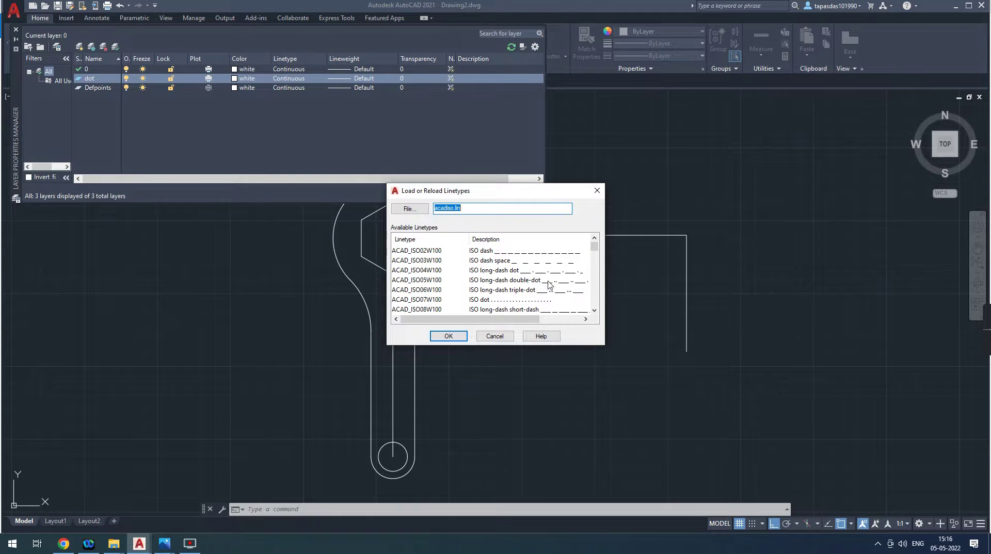
{"action": "left_click", "coordinate": [503, 300]}
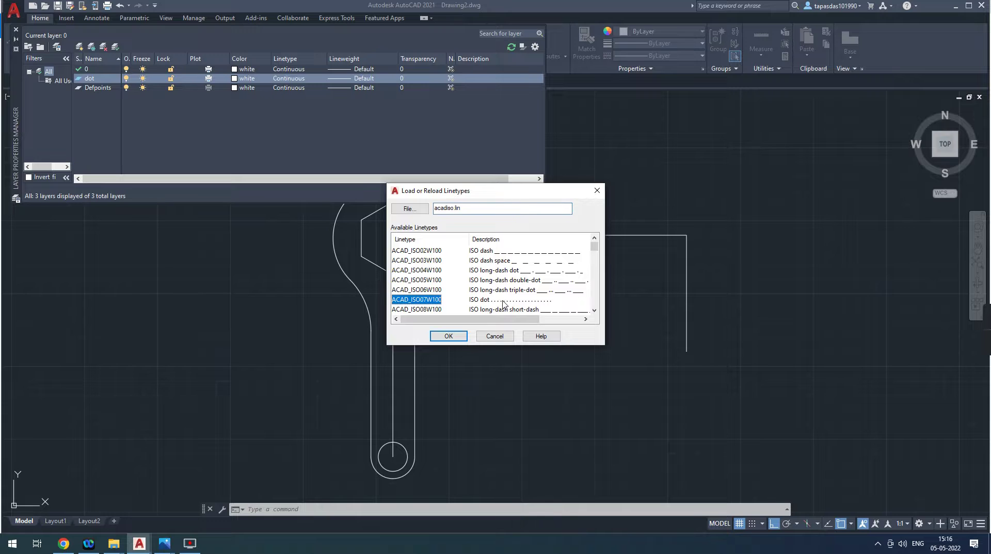
{"action": "left_click", "coordinate": [452, 336]}
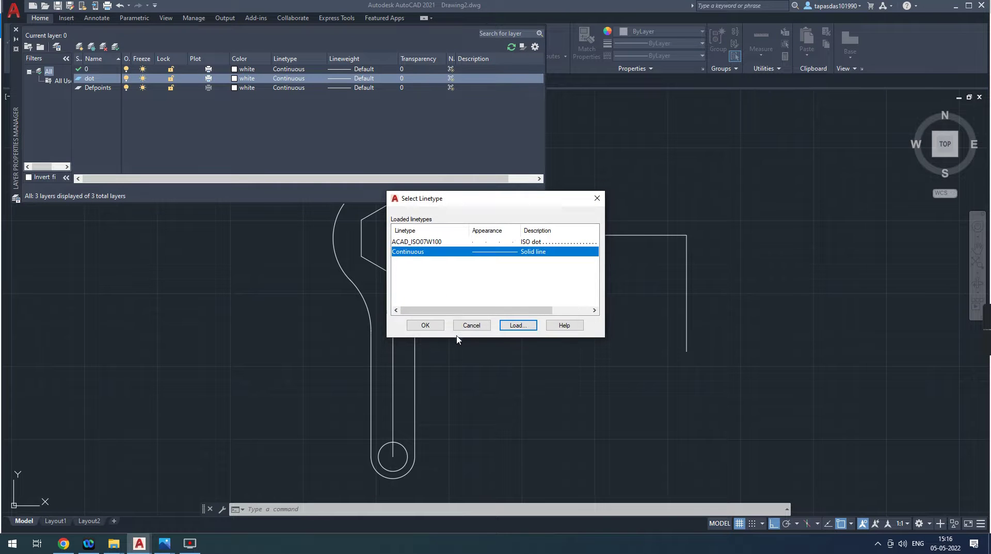
{"action": "left_click", "coordinate": [512, 242]}
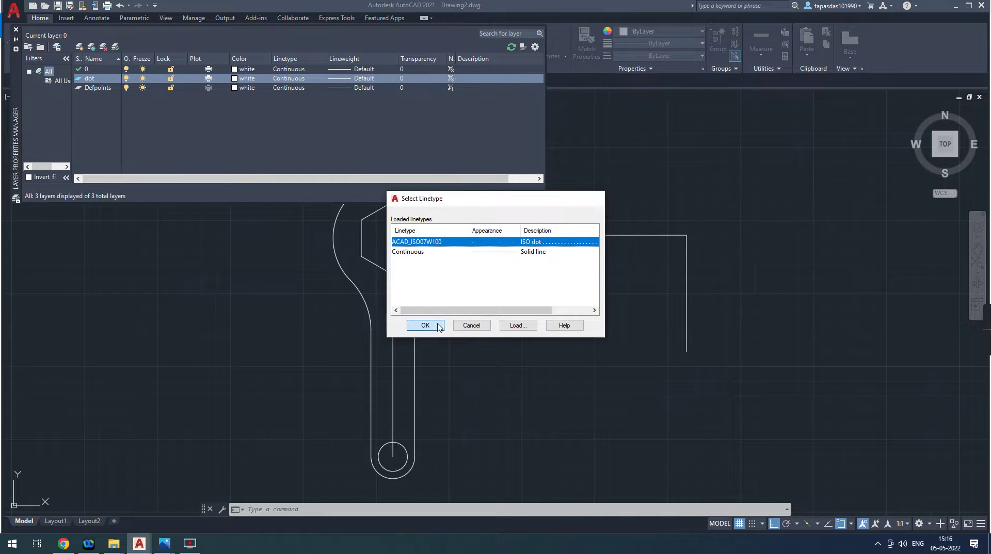
{"action": "left_click", "coordinate": [424, 325]}
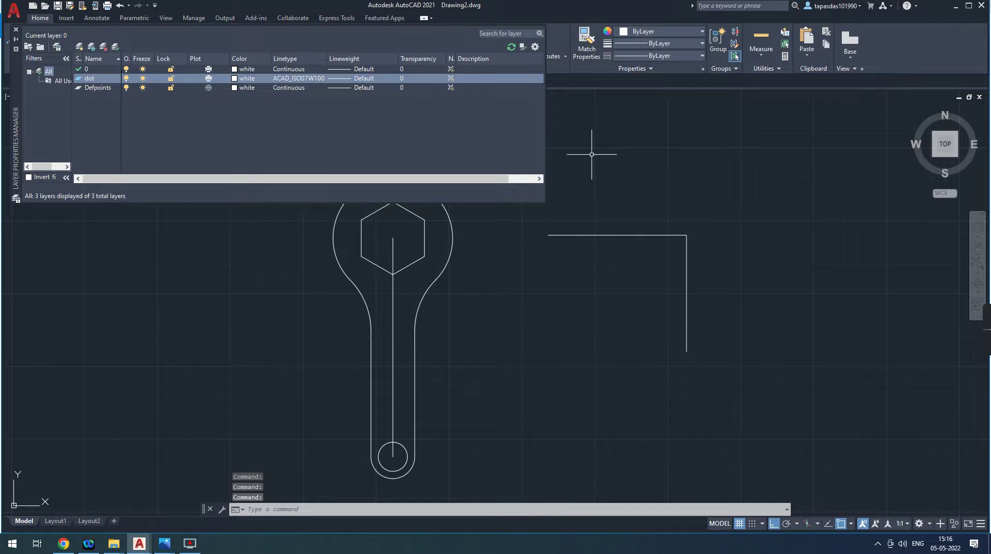
{"action": "key", "text": "Escape"}
{"action": "key", "text": "Escape"}
{"action": "key", "text": "Escape"}
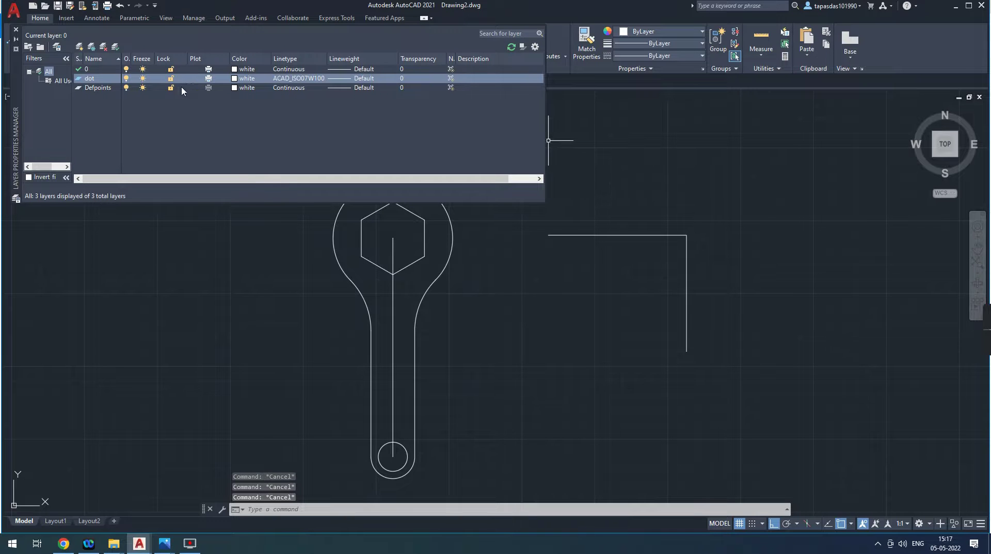
Step: Change the wrench's vertical centre line to the ACAD_ISO07W100 dotted linetype via Quick Properties
{"action": "left_click", "coordinate": [16, 30]}
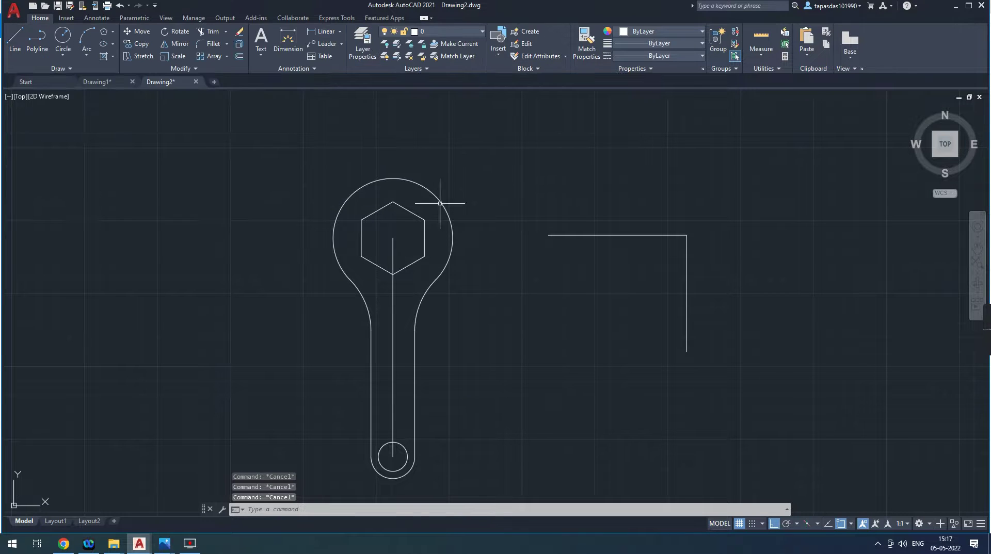
{"action": "left_click", "coordinate": [391, 306]}
{"action": "key", "text": "Escape"}
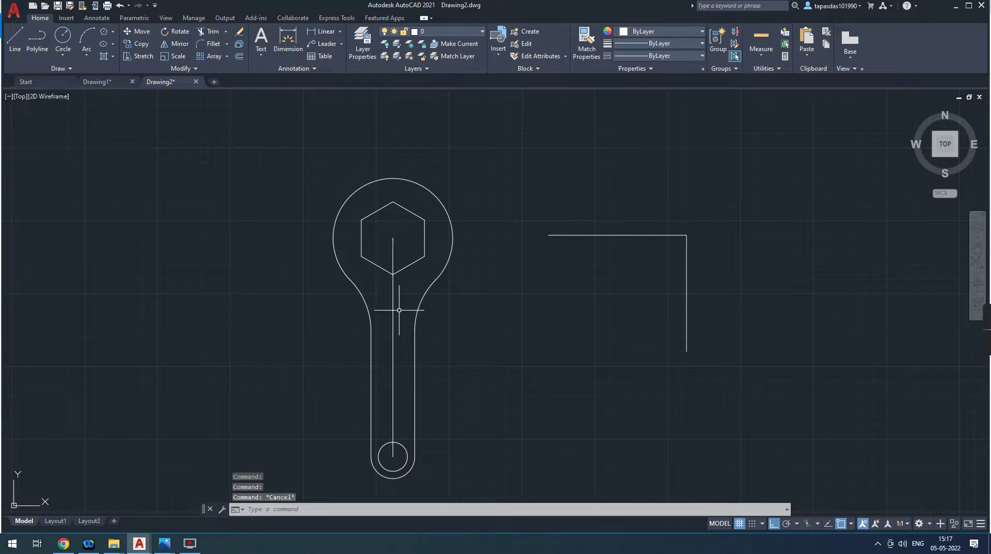
{"action": "left_click", "coordinate": [392, 305]}
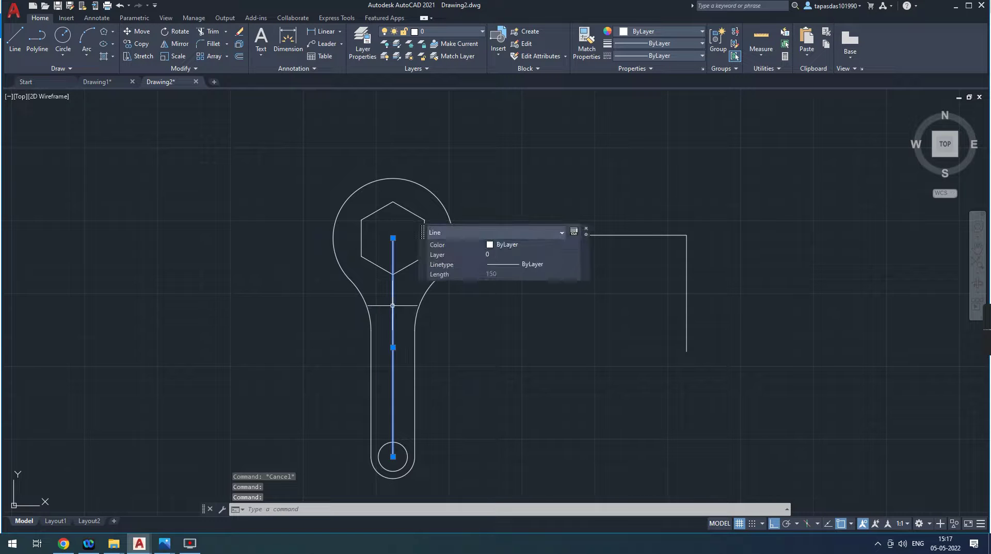
{"action": "left_click", "coordinate": [565, 264]}
{"action": "left_click", "coordinate": [564, 264]}
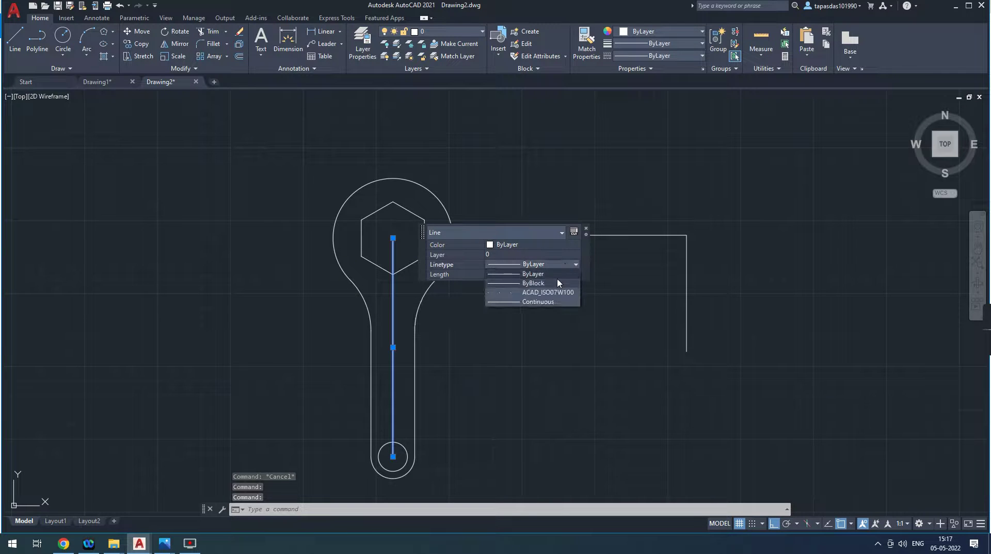
{"action": "left_click", "coordinate": [556, 293]}
{"action": "key", "text": "Escape"}
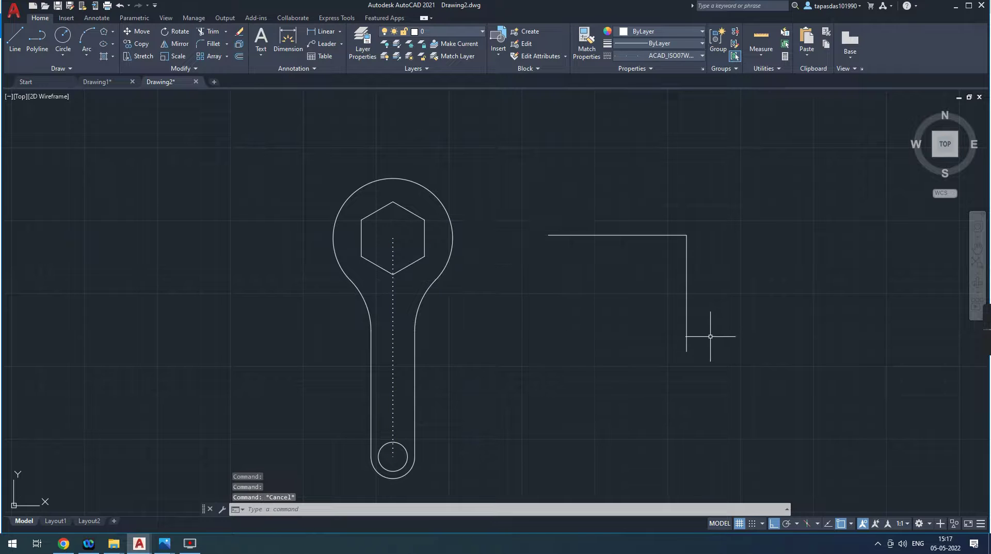
{"action": "scroll", "coordinate": [364, 457], "scroll_direction": "up", "scroll_amount": 4}
{"action": "scroll", "coordinate": [377, 451], "scroll_direction": "down", "scroll_amount": 1}
{"action": "scroll", "coordinate": [394, 420], "scroll_direction": "down", "scroll_amount": 3}
{"action": "key", "text": "Escape"}
{"action": "key", "text": "Escape"}
{"action": "scroll", "coordinate": [546, 362], "scroll_direction": "down", "scroll_amount": 2}
{"action": "middle_click_drag", "start_coordinate": [546, 359], "coordinate": [508, 337]}
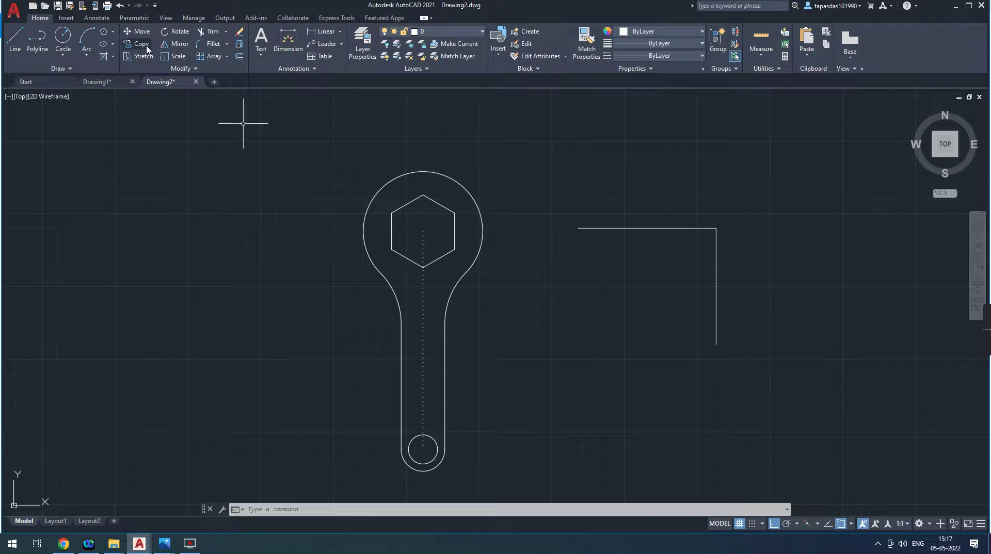
Step: Add an R41 radius dimension to the head circle, then abandon a stray neck dimension
{"action": "left_click", "coordinate": [290, 41]}
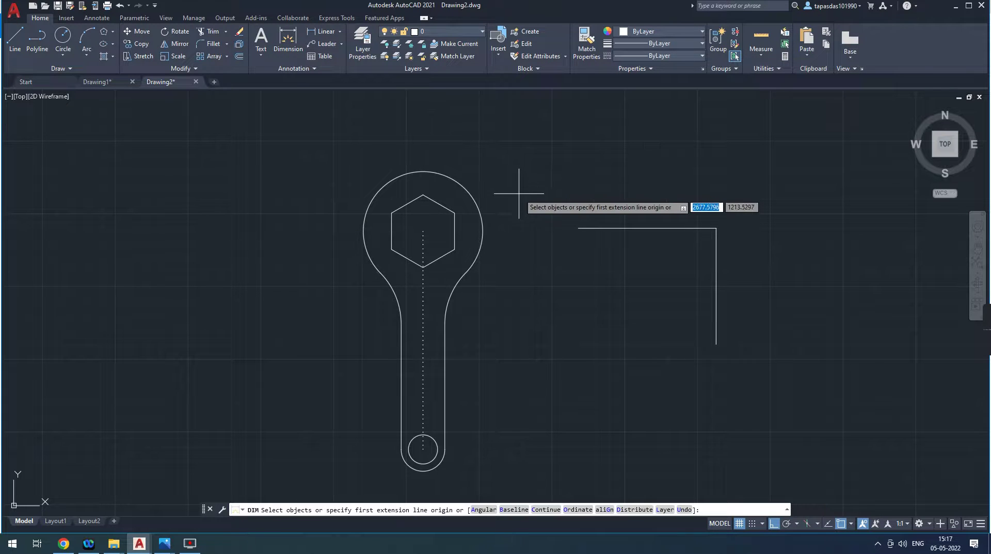
{"action": "left_click", "coordinate": [458, 185]}
{"action": "left_click", "coordinate": [516, 162]}
{"action": "scroll", "coordinate": [526, 206], "scroll_direction": "up", "scroll_amount": 4}
{"action": "mouse_move", "coordinate": [526, 206]}
{"action": "middle_mouse_down"}
{"action": "mouse_move", "coordinate": [546, 270]}
{"action": "mouse_move", "coordinate": [528, 220]}
{"action": "middle_mouse_up"}
{"action": "scroll", "coordinate": [555, 270], "scroll_direction": "down", "scroll_amount": 2}
{"action": "right_click", "coordinate": [529, 266]}
{"action": "left_click", "coordinate": [537, 274]}
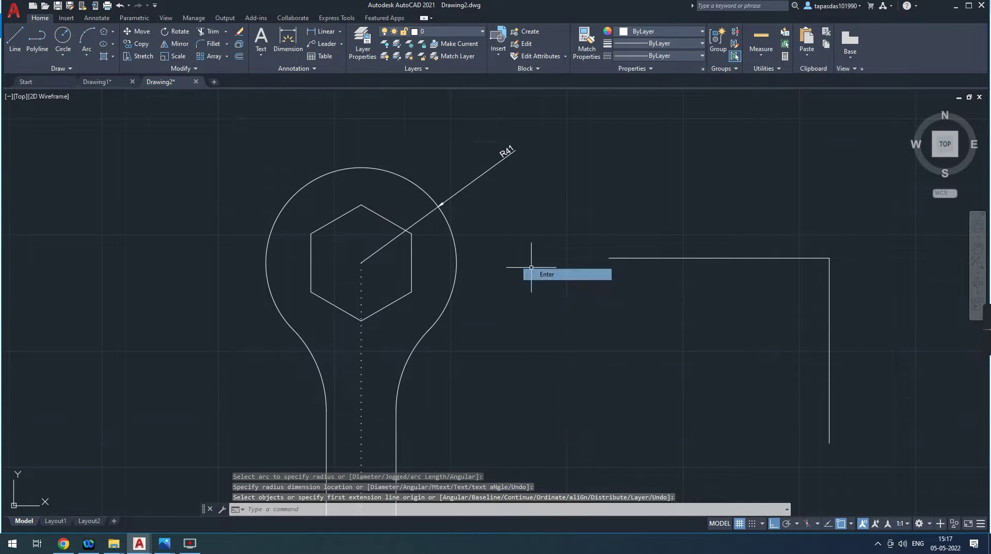
{"action": "right_click", "coordinate": [500, 246]}
{"action": "left_click", "coordinate": [514, 253]}
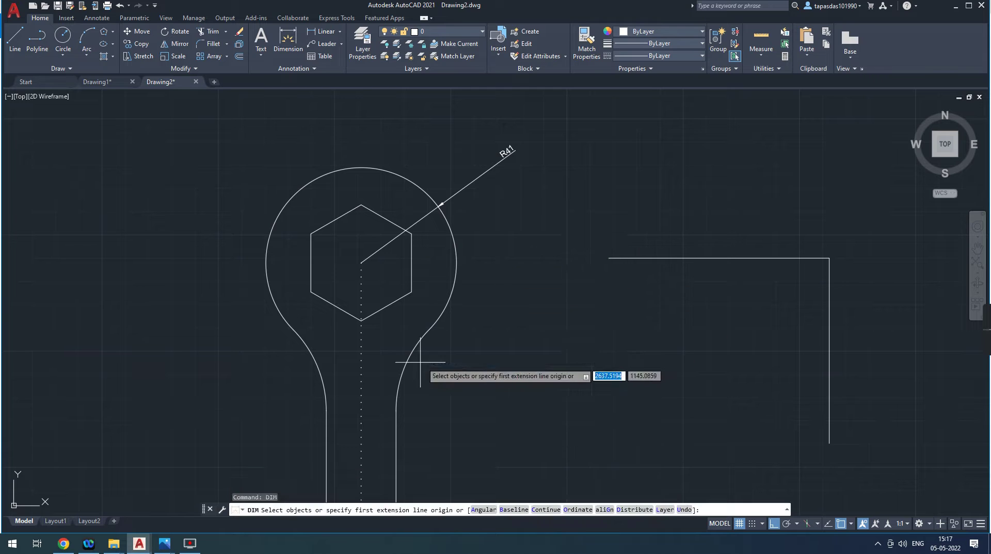
{"action": "left_click", "coordinate": [408, 358]}
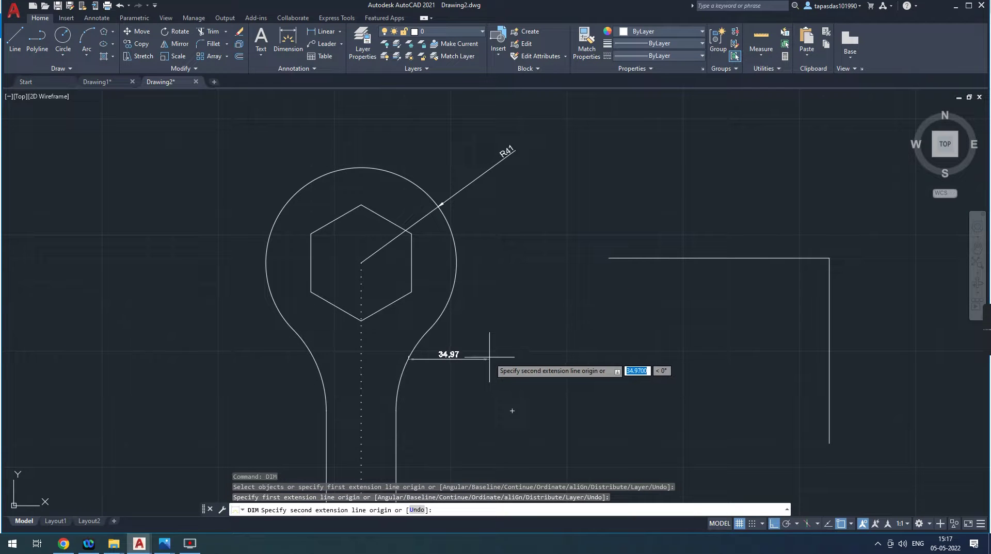
{"action": "key", "text": "Escape"}
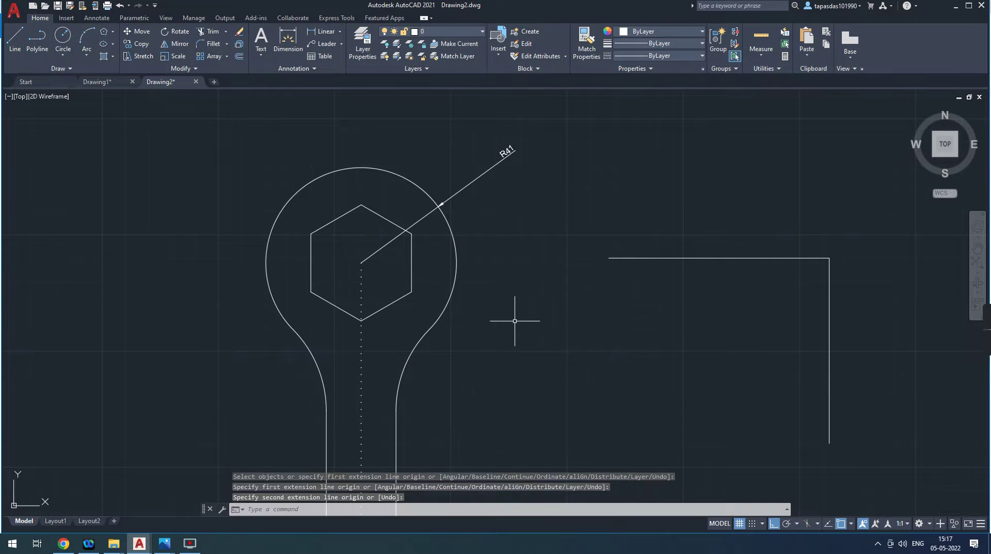
{"action": "key", "text": "Escape"}
{"action": "key", "text": "Escape"}
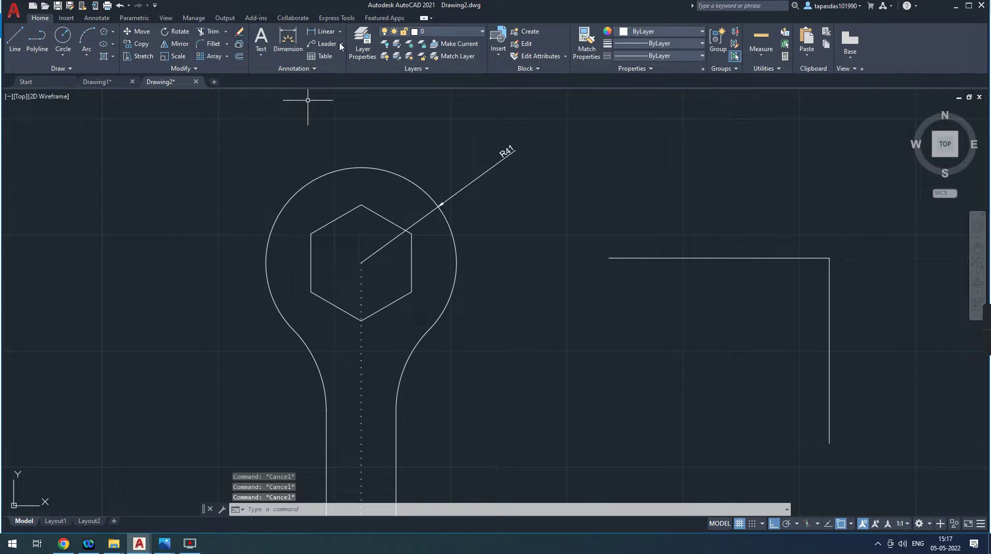
Step: Dimension the right and left neck fillets as R50 with radius dimensions
{"action": "left_click", "coordinate": [339, 34]}
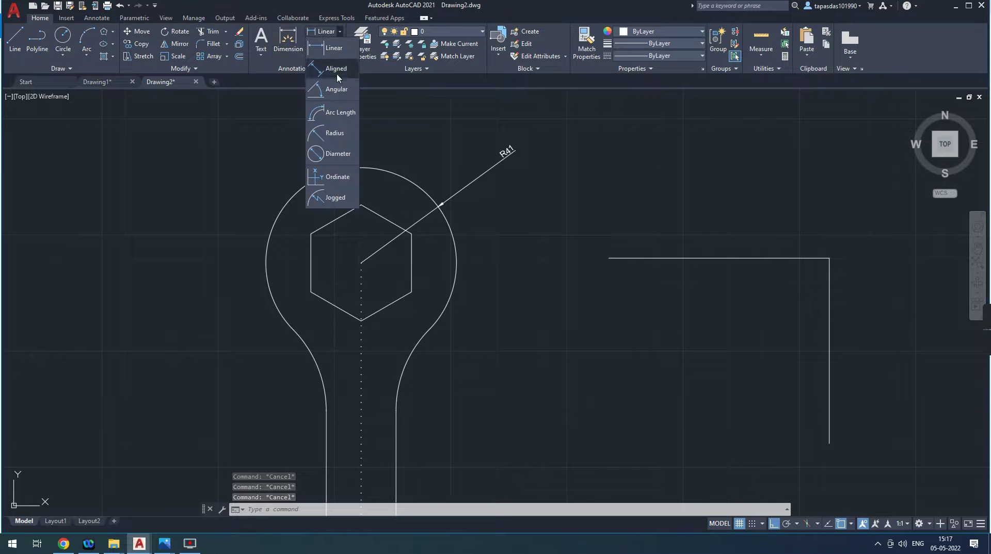
{"action": "left_click", "coordinate": [413, 347]}
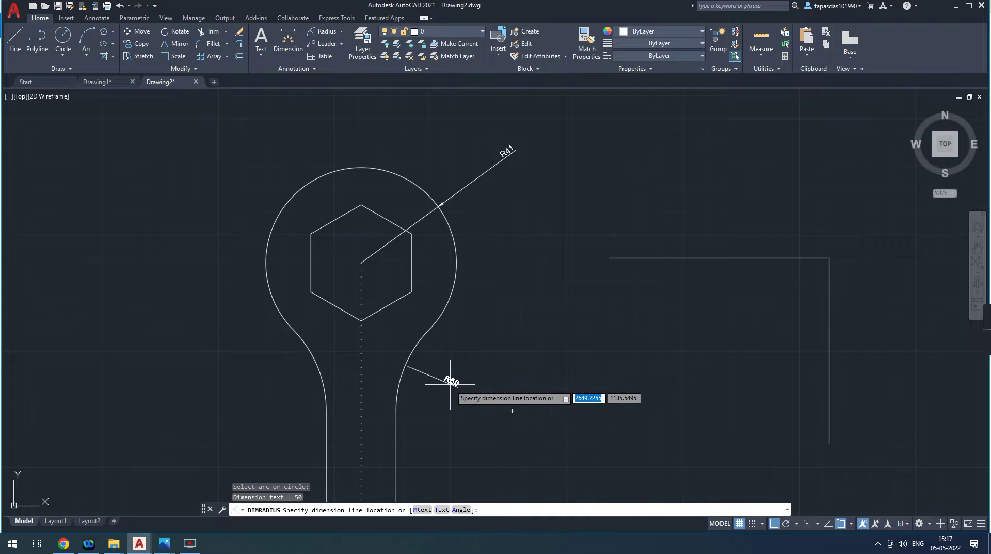
{"action": "left_click", "coordinate": [454, 382]}
{"action": "middle_click_drag", "start_coordinate": [582, 328], "coordinate": [492, 261]}
{"action": "right_click", "coordinate": [206, 282]}
{"action": "left_click", "coordinate": [229, 292]}
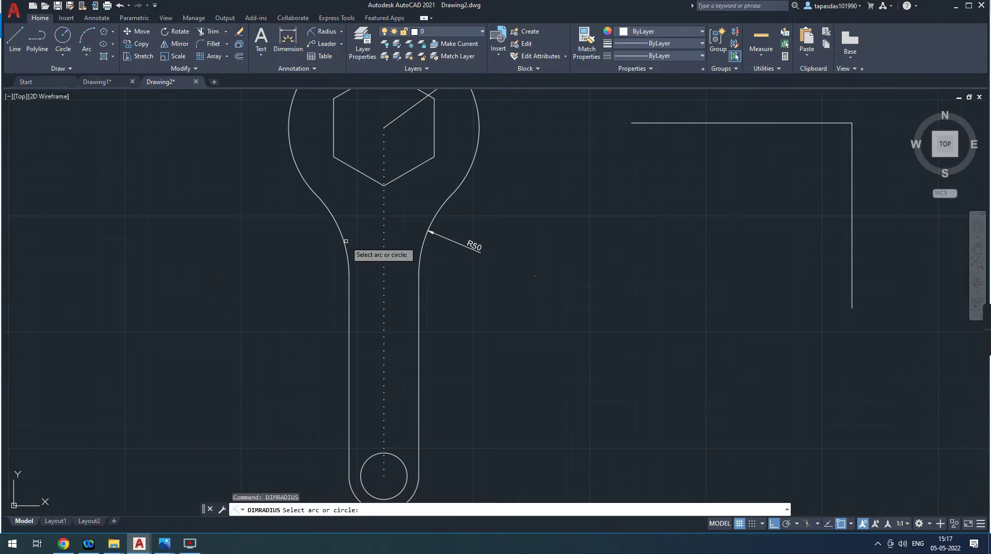
{"action": "left_click", "coordinate": [346, 241]}
{"action": "left_click", "coordinate": [294, 244]}
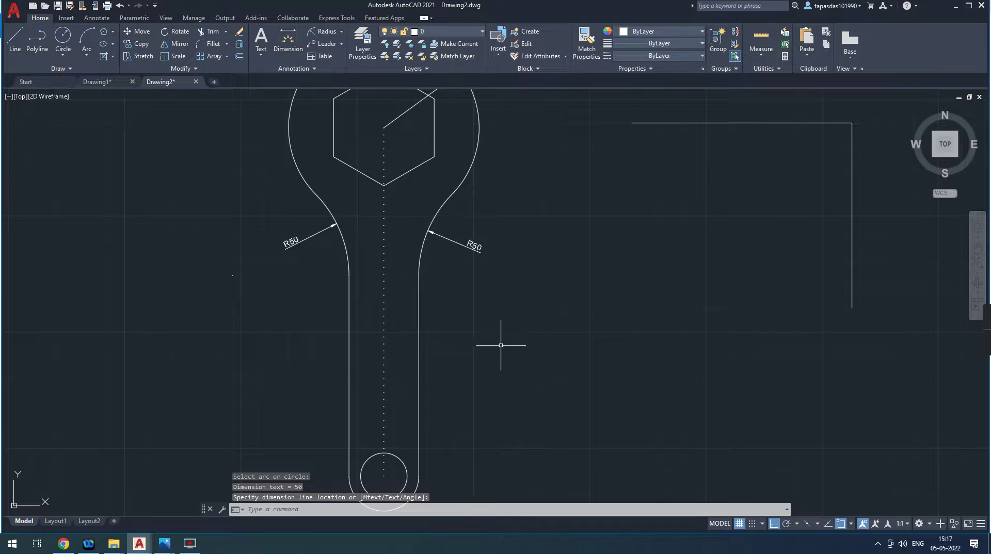
Step: Dimension the rounded bottom end as R15 and the small hole as R10
{"action": "middle_click_drag", "start_coordinate": [501, 345], "coordinate": [469, 276]}
{"action": "right_click", "coordinate": [465, 284]}
{"action": "left_click", "coordinate": [482, 290]}
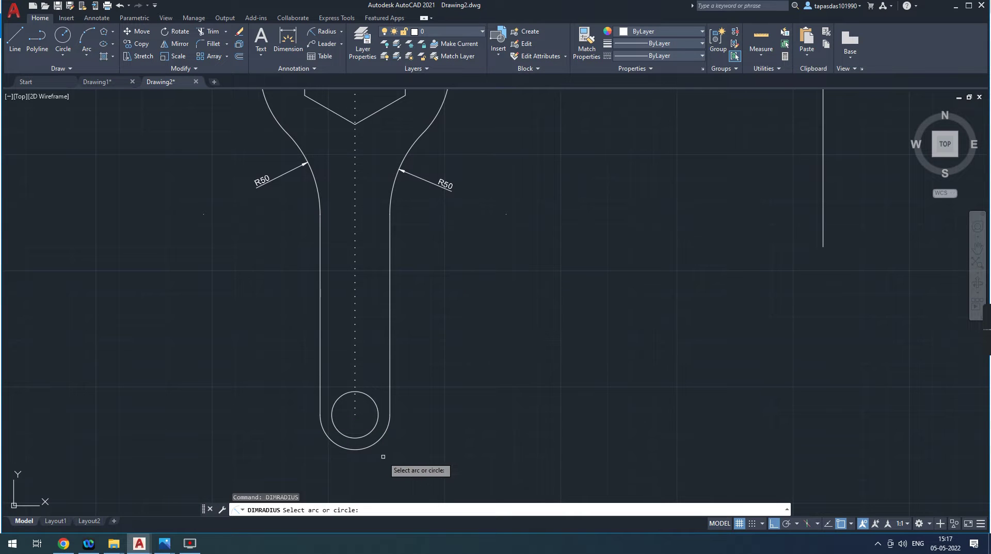
{"action": "left_click", "coordinate": [378, 442]}
{"action": "left_click", "coordinate": [413, 467]}
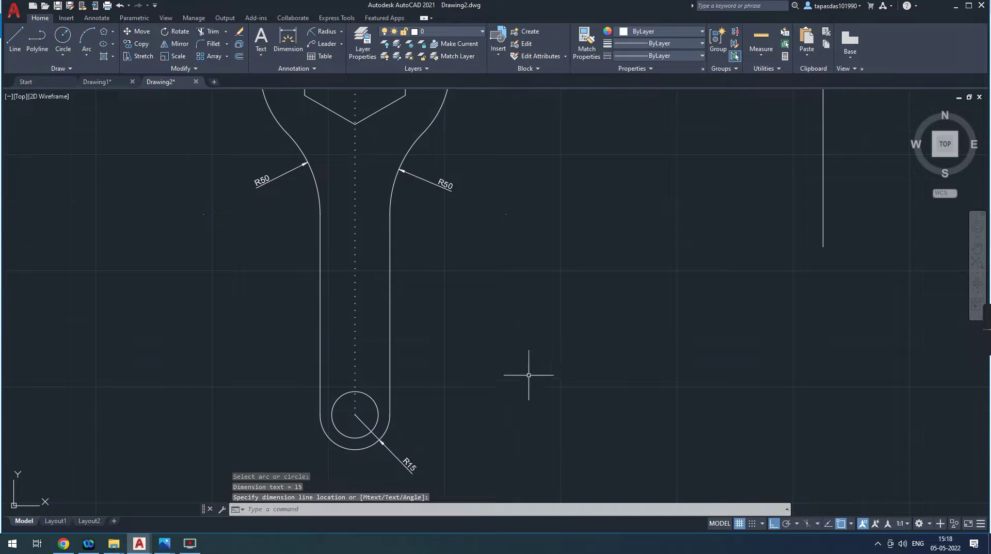
{"action": "right_click", "coordinate": [513, 353]}
{"action": "left_click", "coordinate": [566, 168]}
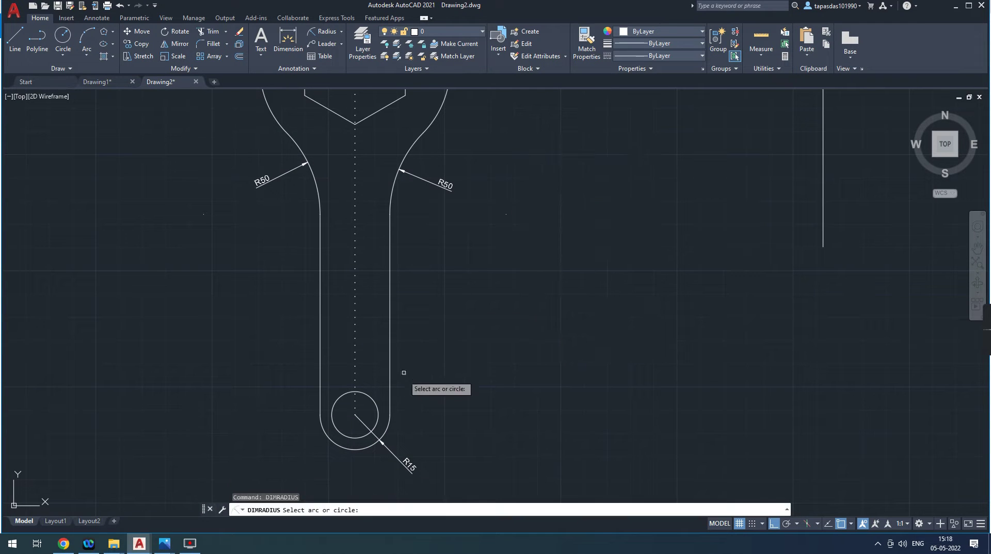
{"action": "left_click", "coordinate": [377, 422]}
{"action": "left_click", "coordinate": [472, 435]}
{"action": "middle_click_drag", "start_coordinate": [550, 323], "coordinate": [564, 413]}
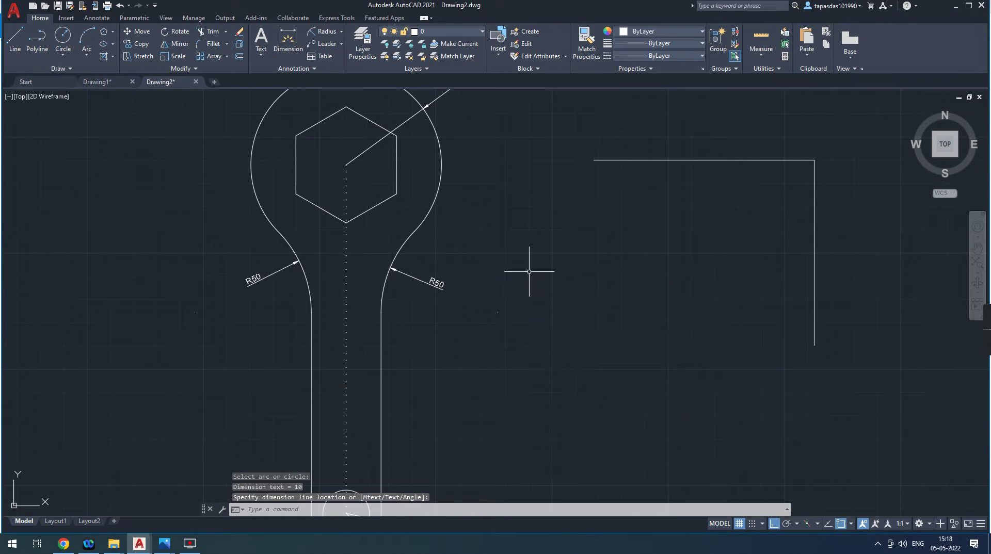
{"action": "key", "text": "Escape"}
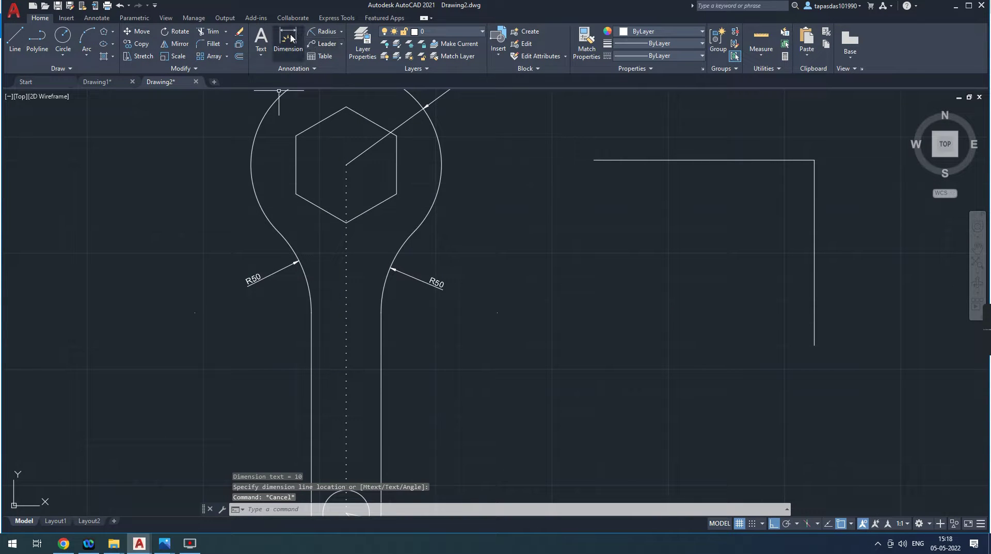
Step: Dimension the hexagon centre to the small hole's centre as a vertical 150, placed to the right
{"action": "left_click", "coordinate": [292, 37]}
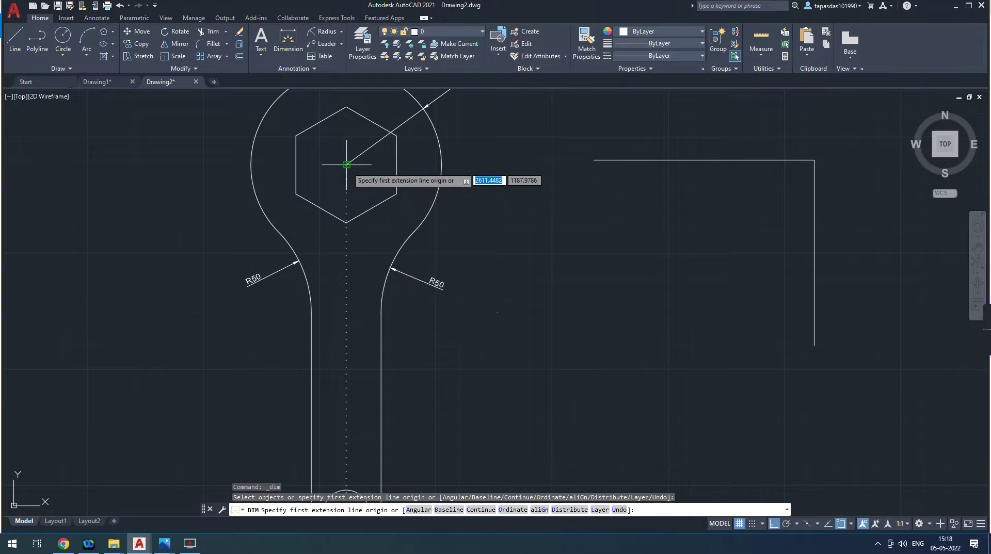
{"action": "left_click", "coordinate": [346, 164]}
{"action": "scroll", "coordinate": [361, 341], "scroll_direction": "down", "scroll_amount": 2}
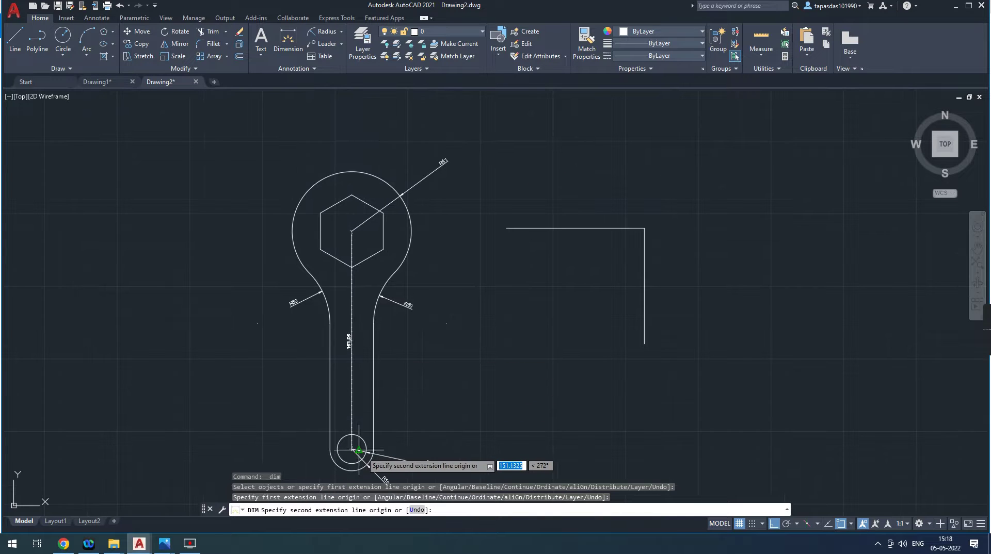
{"action": "left_click", "coordinate": [359, 450]}
{"action": "left_click", "coordinate": [472, 413]}
{"action": "scroll", "coordinate": [470, 412], "scroll_direction": "up", "scroll_amount": 8}
{"action": "scroll", "coordinate": [515, 394], "scroll_direction": "down", "scroll_amount": 6}
{"action": "scroll", "coordinate": [471, 376], "scroll_direction": "down", "scroll_amount": 2}
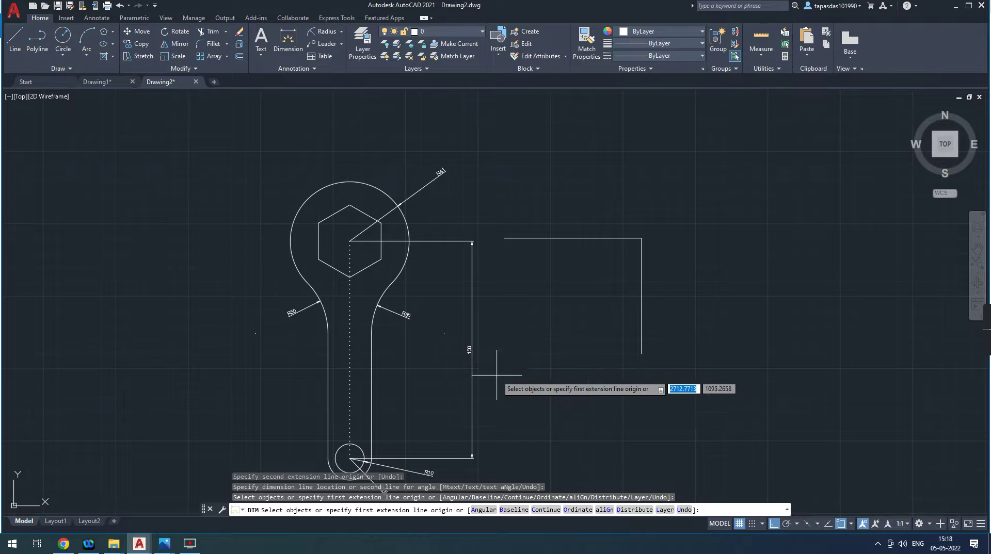
{"action": "scroll", "coordinate": [516, 341], "scroll_direction": "up", "scroll_amount": 1}
{"action": "scroll", "coordinate": [529, 312], "scroll_direction": "up", "scroll_amount": 2}
{"action": "scroll", "coordinate": [534, 343], "scroll_direction": "down", "scroll_amount": 2}
{"action": "scroll", "coordinate": [542, 367], "scroll_direction": "down", "scroll_amount": 1}
{"action": "scroll", "coordinate": [537, 375], "scroll_direction": "up", "scroll_amount": 2}
{"action": "scroll", "coordinate": [542, 380], "scroll_direction": "up", "scroll_amount": 1}
{"action": "scroll", "coordinate": [542, 377], "scroll_direction": "down", "scroll_amount": 4}
{"action": "scroll", "coordinate": [568, 382], "scroll_direction": "up", "scroll_amount": 3}
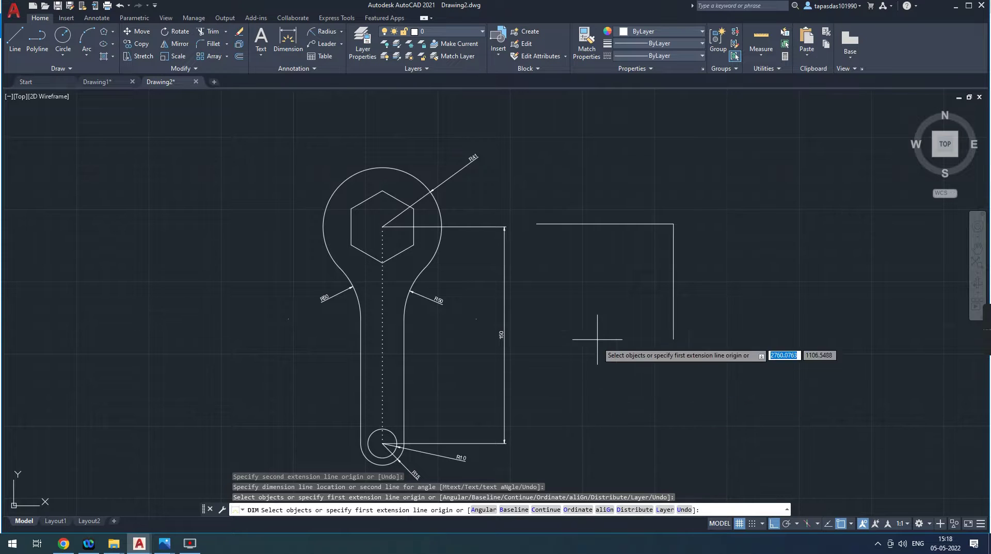
{"action": "key", "text": "Escape"}
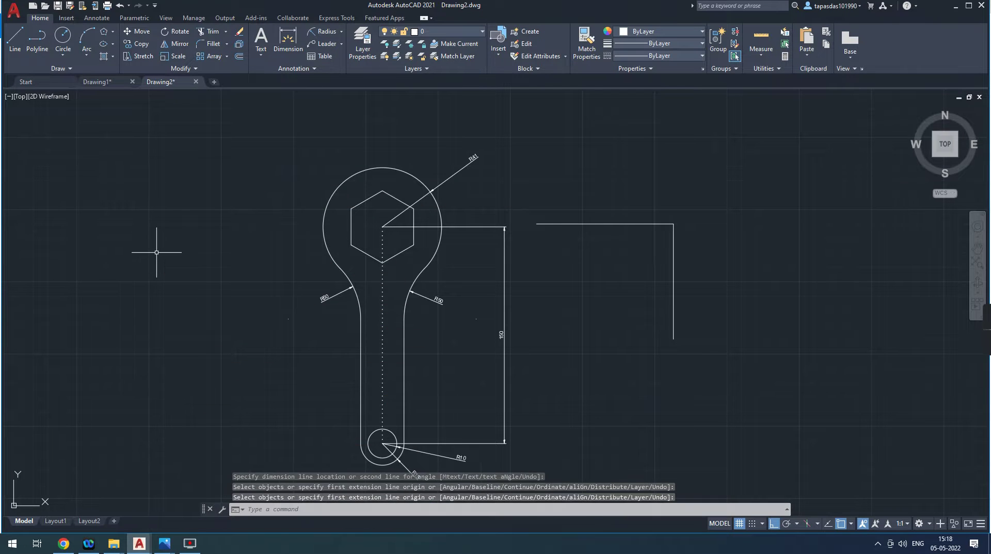
Step: End the dimension command and expand the Hatch, Gradient and Boundary fill list
{"action": "key", "text": "Escape"}
{"action": "key", "text": "Escape"}
{"action": "key", "text": "Escape"}
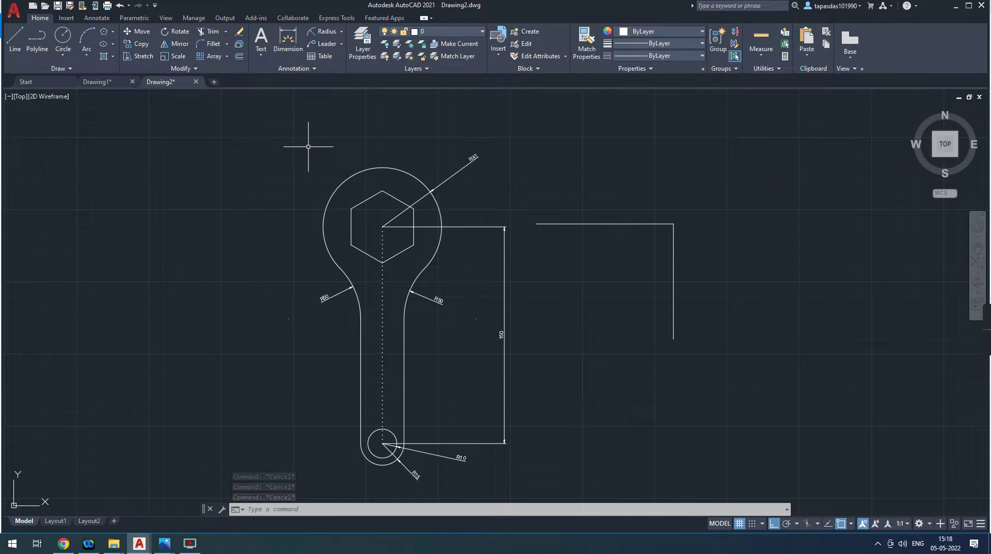
{"action": "left_click", "coordinate": [113, 56]}
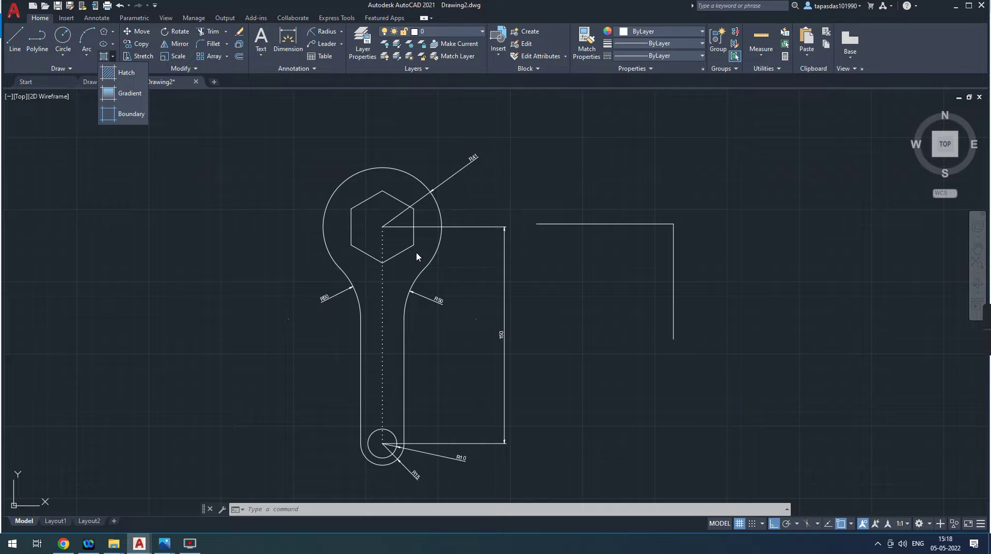
Step: Fill the wrench with an ANSI32 diagonal hatch, then undo the fill
{"action": "left_click", "coordinate": [121, 76]}
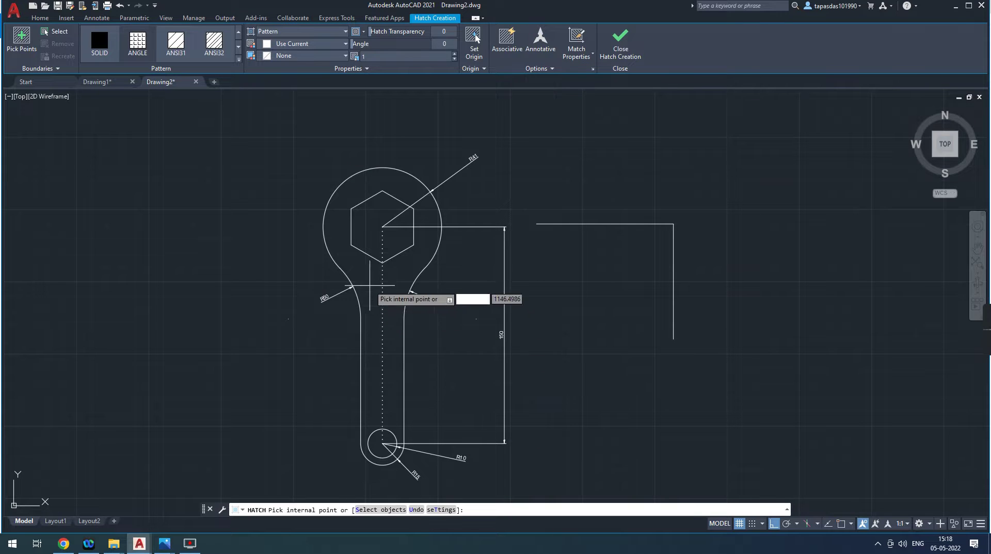
{"action": "left_click", "coordinate": [370, 285]}
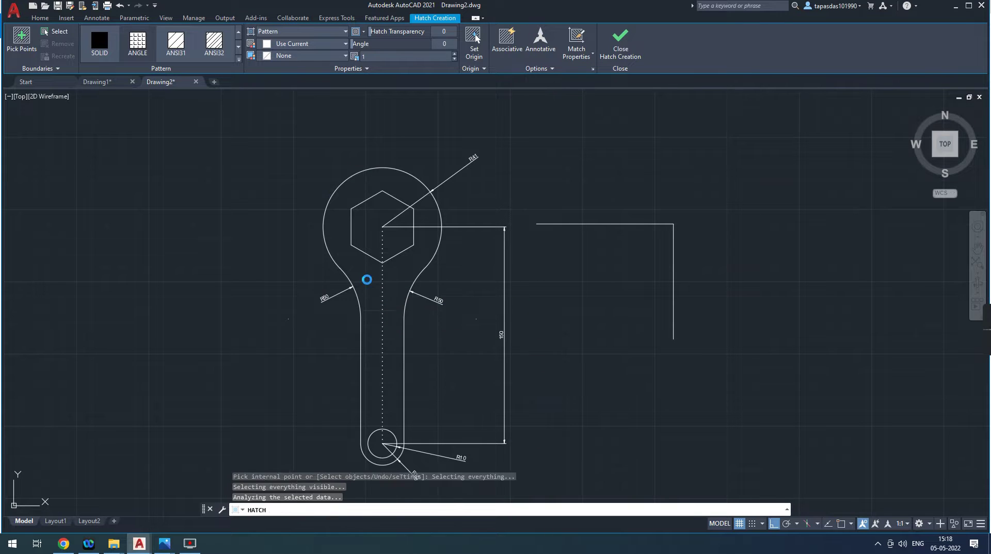
{"action": "left_click", "coordinate": [211, 43]}
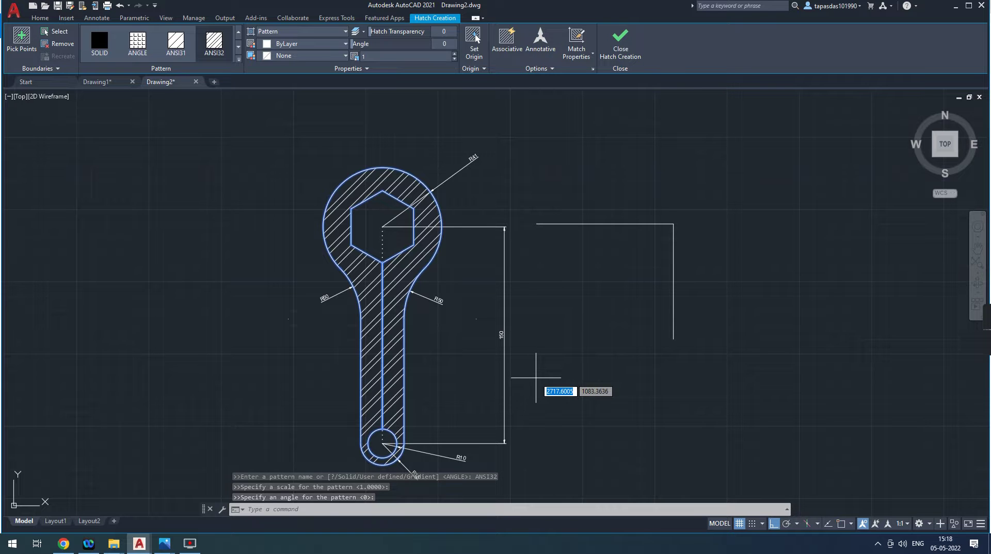
{"action": "left_click", "coordinate": [119, 6]}
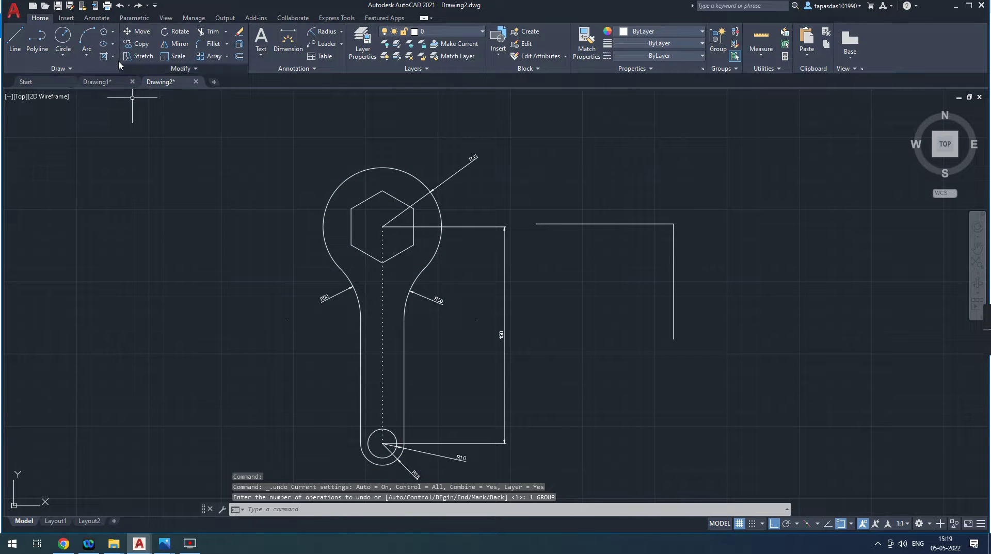
{"action": "left_click", "coordinate": [113, 57]}
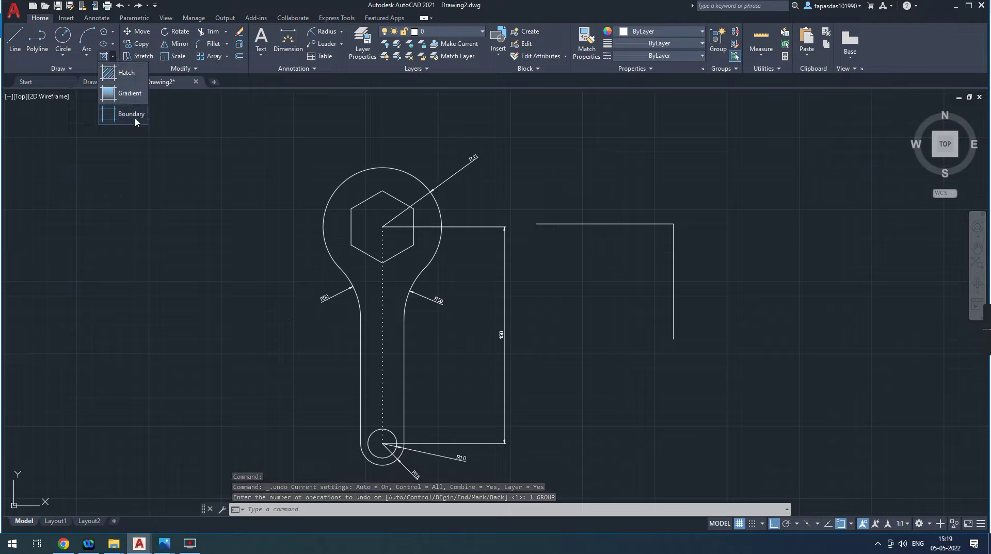
Step: Create boundary polylines around the wrench by picking a point inside its outline
{"action": "left_click", "coordinate": [133, 115]}
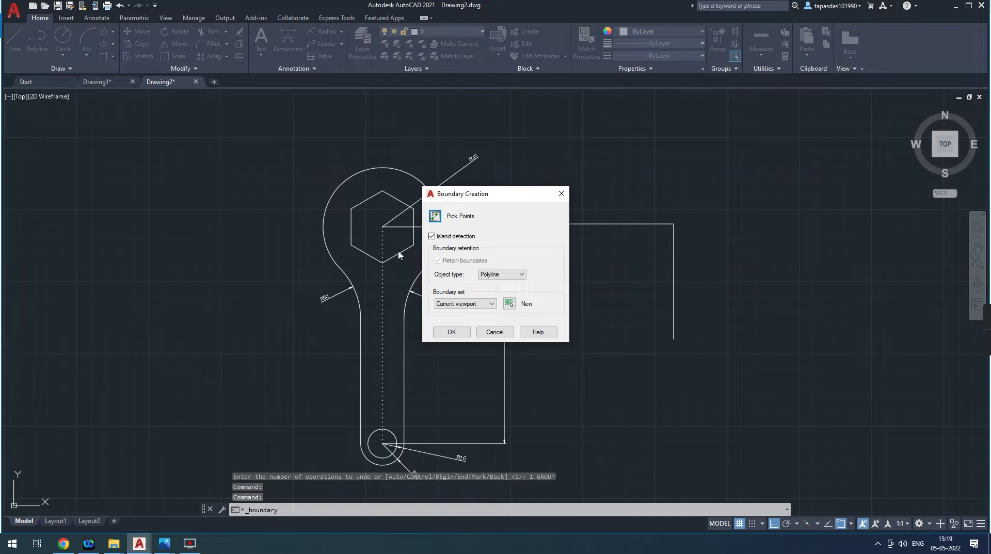
{"action": "left_click", "coordinate": [561, 194]}
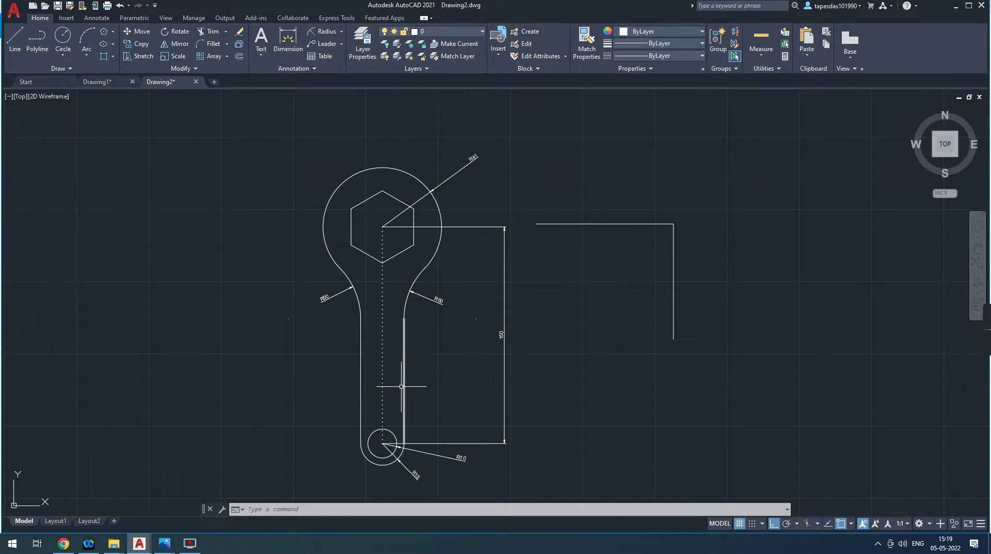
{"action": "key", "text": "Escape"}
{"action": "key", "text": "Escape"}
{"action": "key", "text": "Escape"}
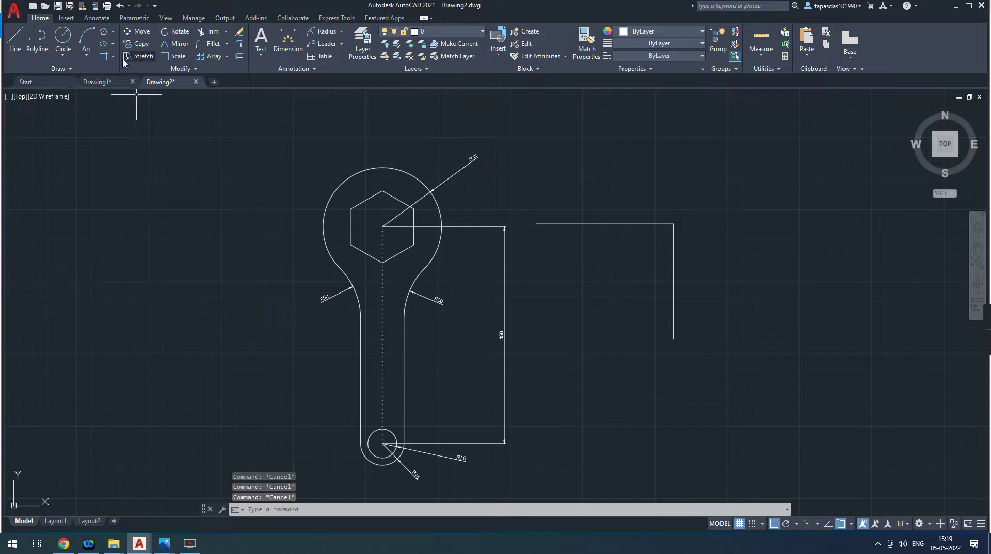
{"action": "left_click", "coordinate": [113, 56]}
{"action": "left_click", "coordinate": [135, 118]}
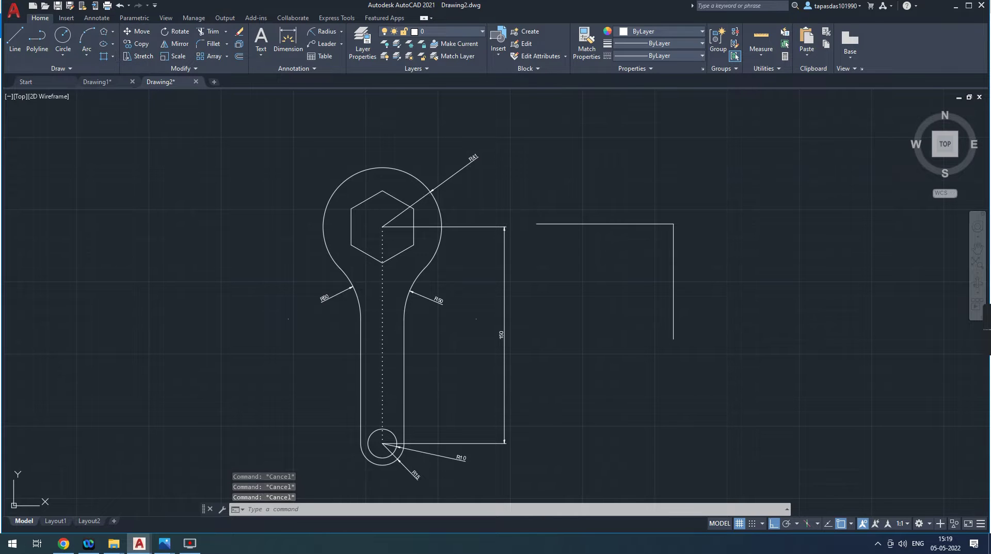
{"action": "left_click", "coordinate": [436, 217]}
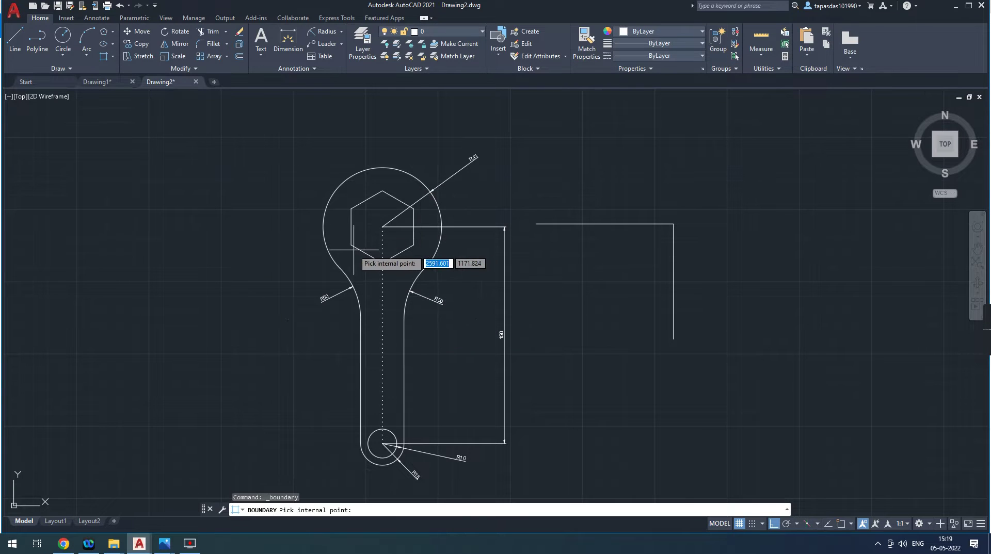
{"action": "left_click", "coordinate": [339, 257]}
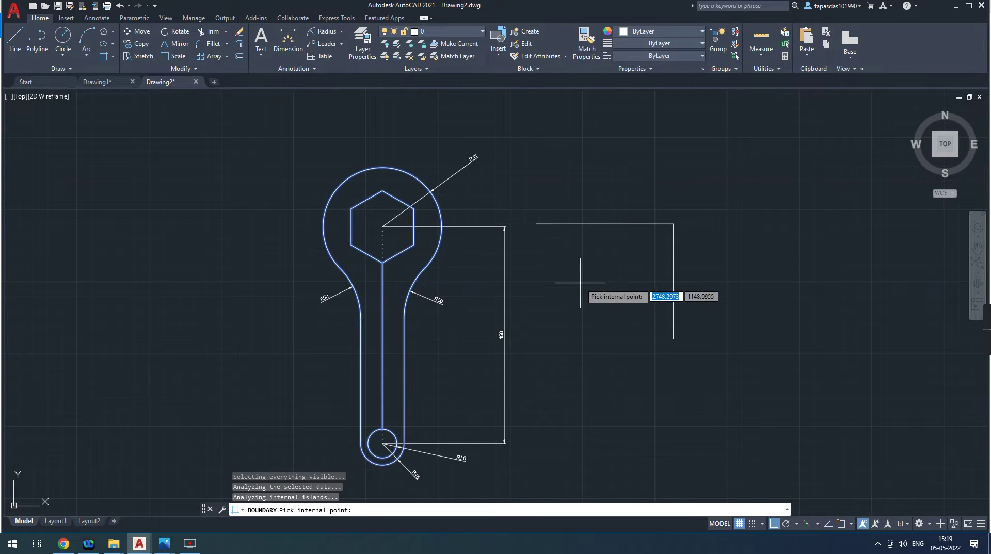
{"action": "key", "text": "Return"}
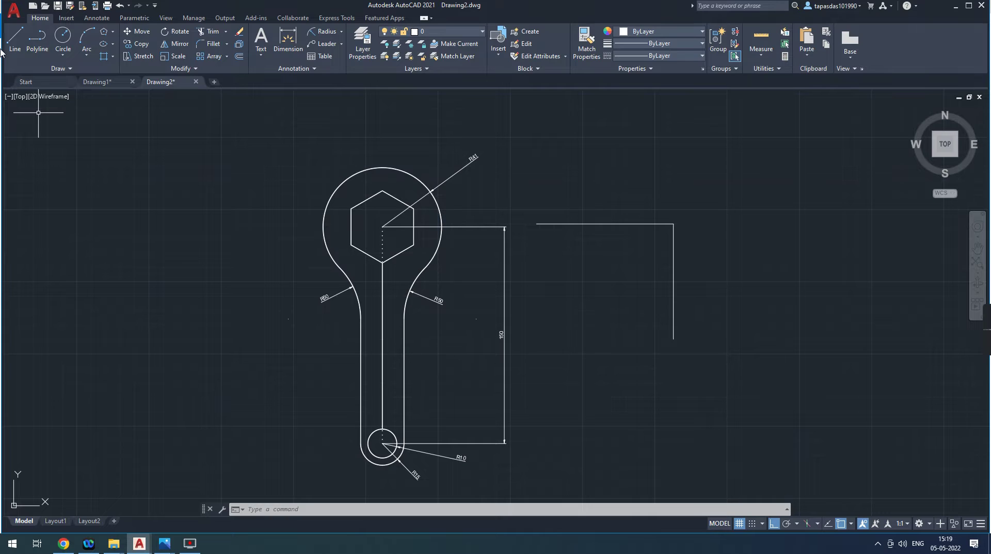
Step: Undo the boundary and delete the centerline, the 150 dimension and the R41 dimension
{"action": "left_click", "coordinate": [119, 6]}
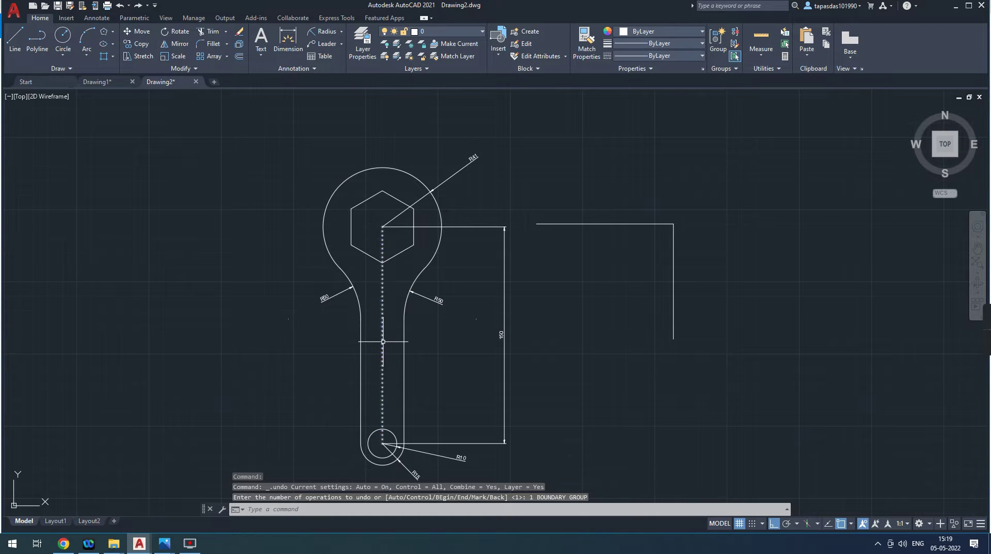
{"action": "left_click", "coordinate": [383, 337]}
{"action": "key", "text": "Delete"}
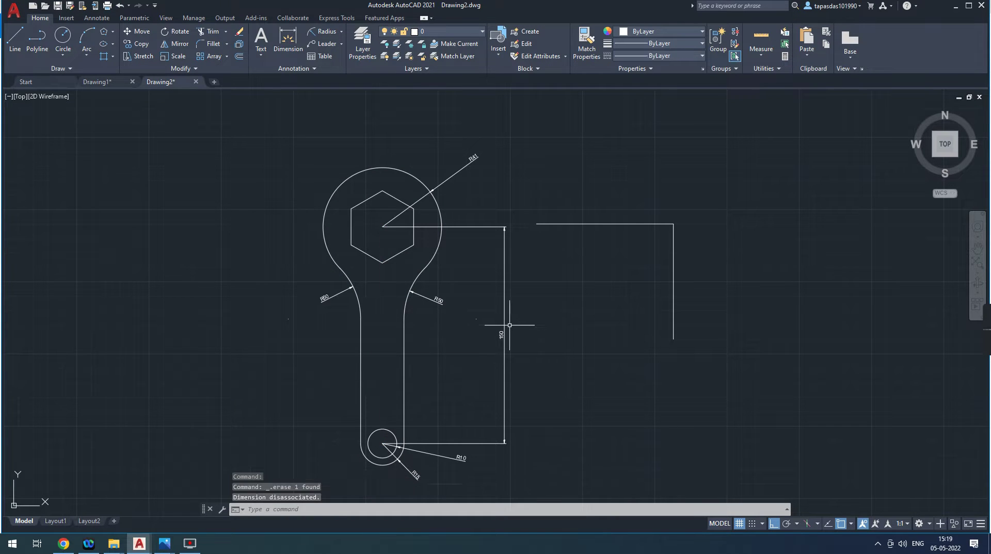
{"action": "left_click", "coordinate": [504, 262]}
{"action": "key", "text": "Delete"}
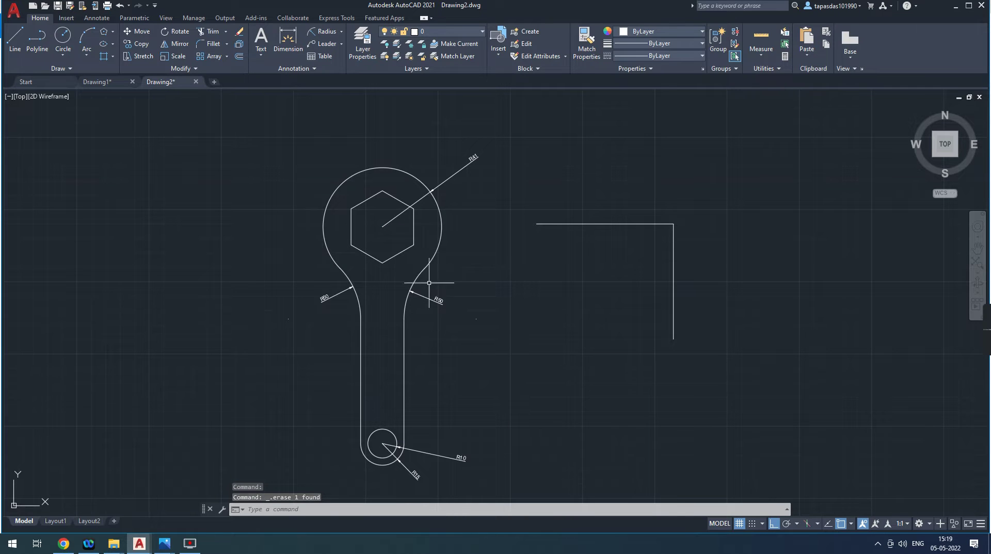
{"action": "left_click", "coordinate": [436, 187]}
{"action": "key", "text": "Delete"}
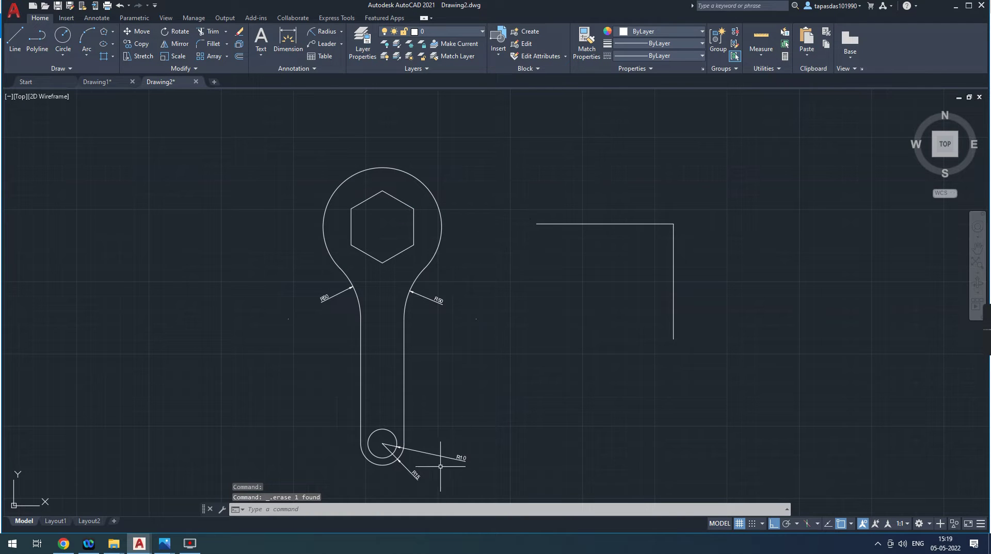
Step: Delete the R10 and R15 dimensions, reframe the wrench, and clear the selection
{"action": "left_click", "coordinate": [440, 454]}
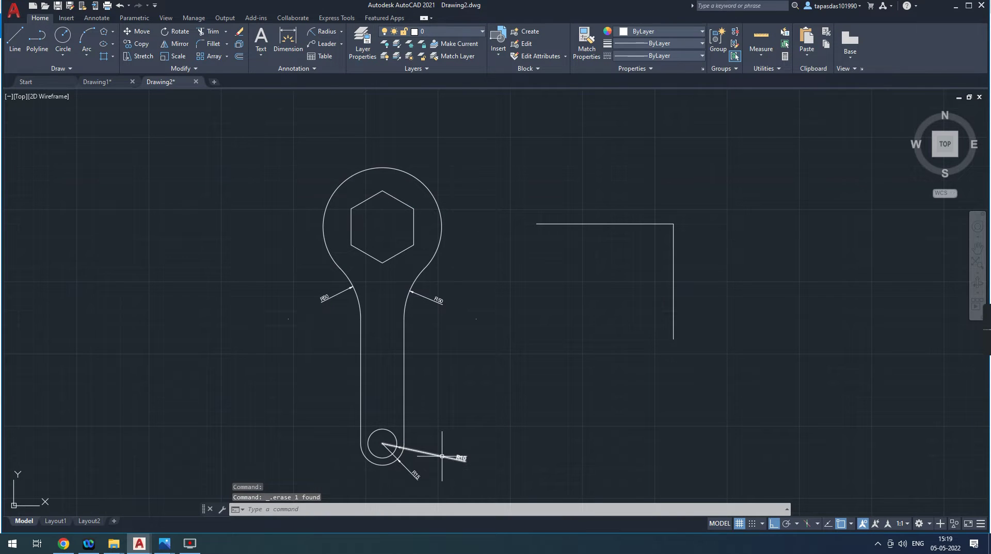
{"action": "left_click", "coordinate": [404, 471]}
{"action": "key", "text": "Delete"}
{"action": "scroll", "coordinate": [493, 347], "scroll_direction": "up", "scroll_amount": 4}
{"action": "scroll", "coordinate": [564, 347], "scroll_direction": "down", "scroll_amount": 4}
{"action": "middle_click_drag", "start_coordinate": [564, 347], "coordinate": [513, 298]}
{"action": "scroll", "coordinate": [448, 265], "scroll_direction": "up", "scroll_amount": 2}
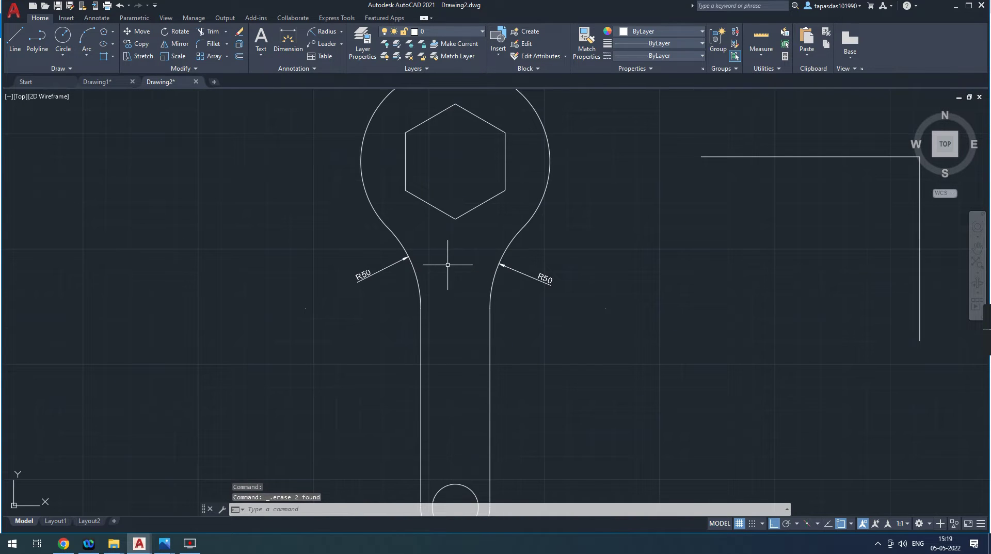
{"action": "left_click", "coordinate": [413, 265]}
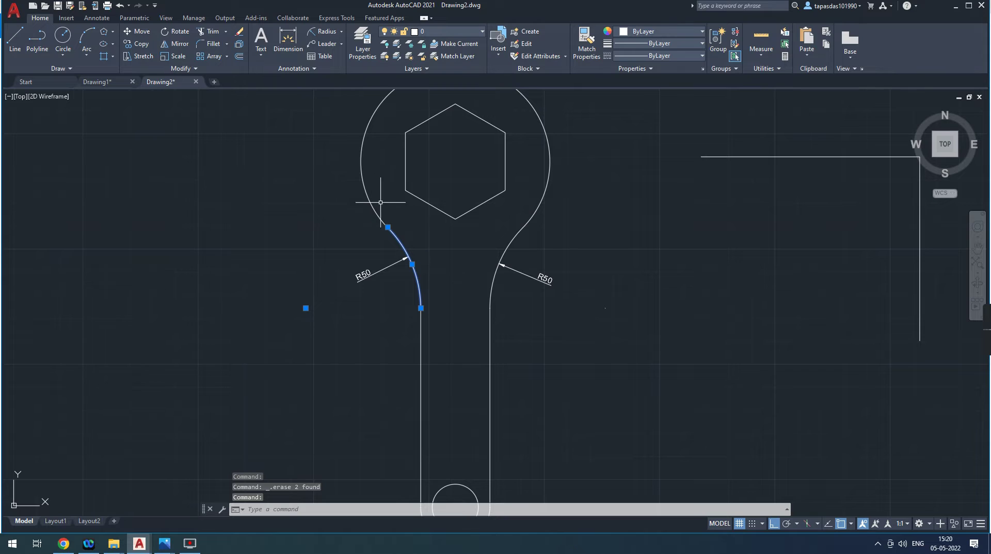
{"action": "key", "text": "Escape"}
{"action": "key", "text": "Escape"}
{"action": "key", "text": "Escape"}
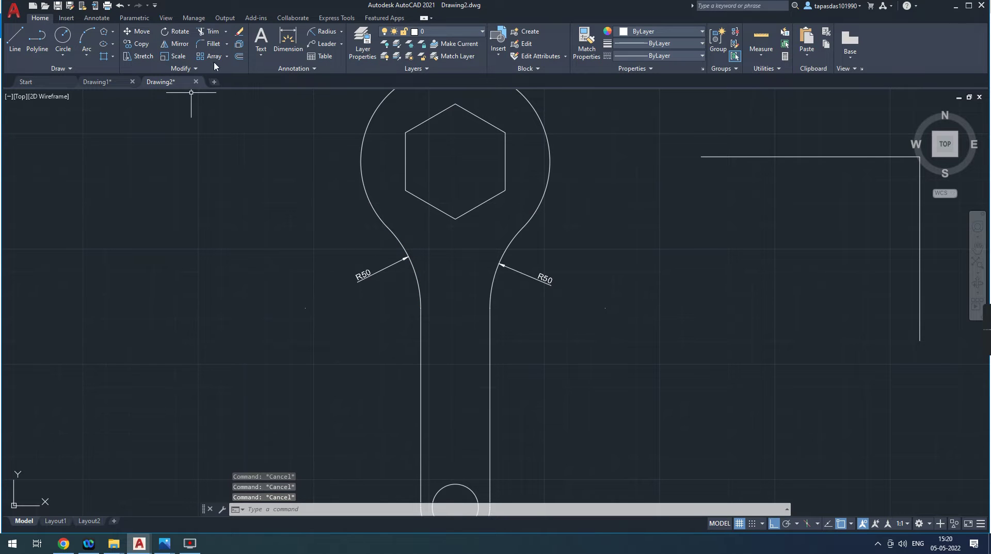
{"action": "left_click", "coordinate": [113, 56]}
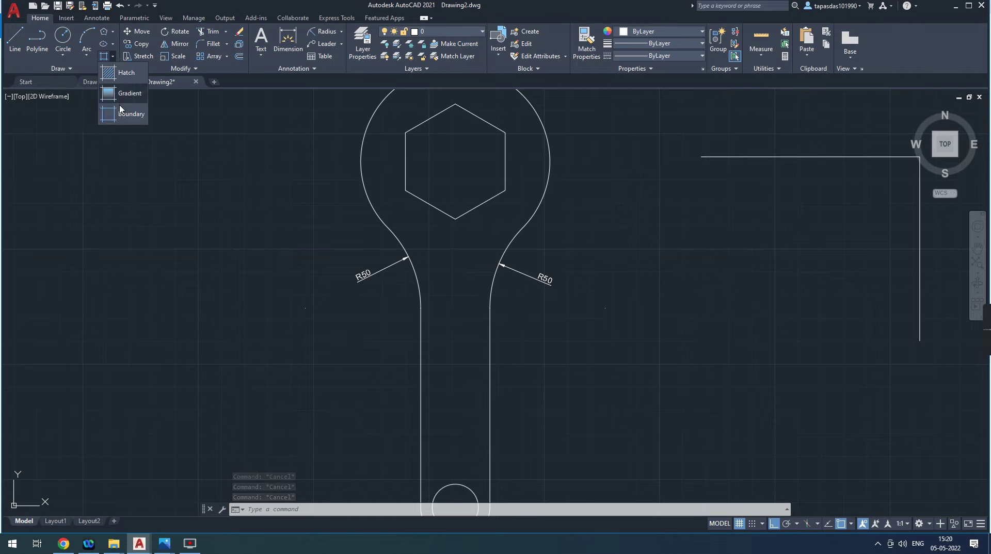
Step: Regenerate three boundary polylines around the wrench outline and inner shapes, retrying the pick once
{"action": "left_click", "coordinate": [125, 114]}
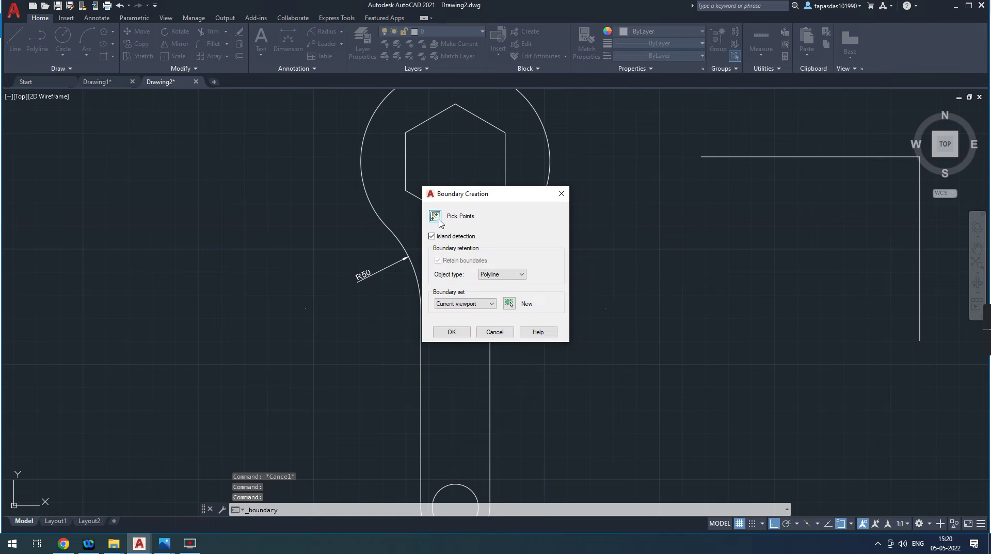
{"action": "left_click", "coordinate": [435, 217]}
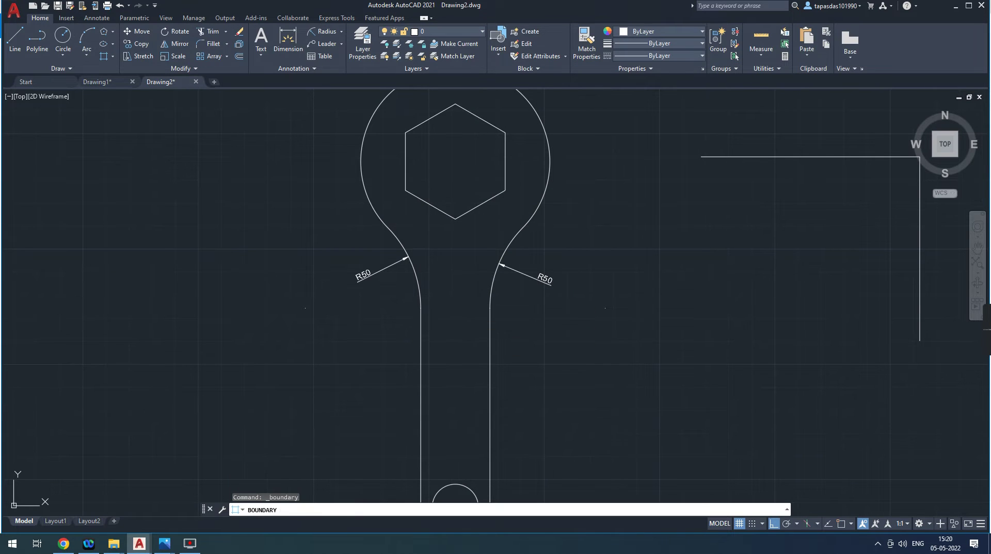
{"action": "left_click", "coordinate": [460, 324]}
{"action": "scroll", "coordinate": [592, 316], "scroll_direction": "down", "scroll_amount": 2}
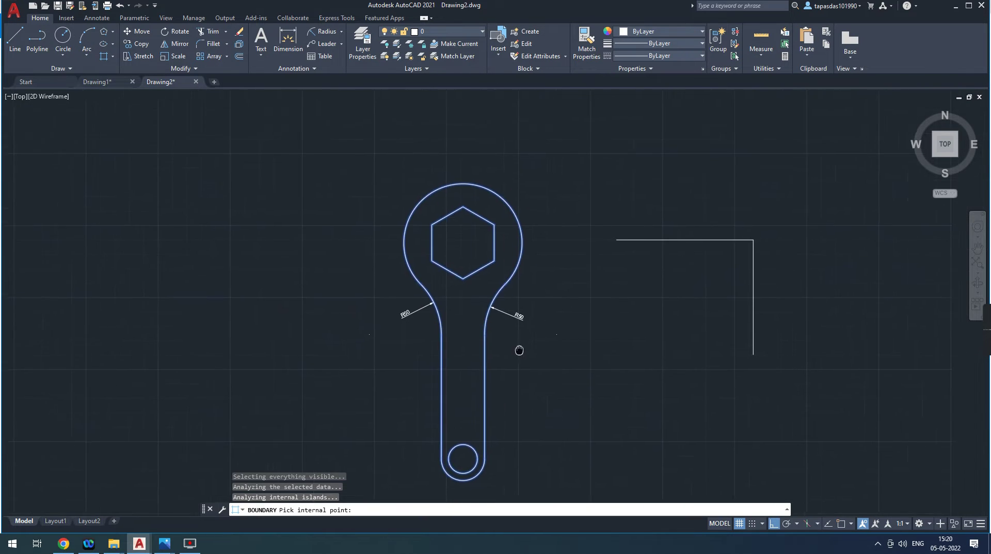
{"action": "key", "text": "Escape"}
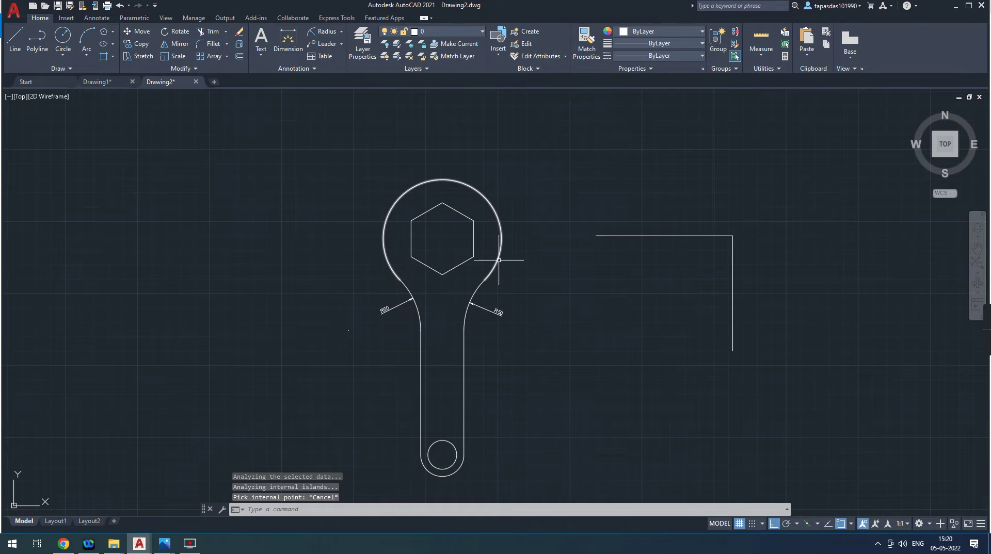
{"action": "key", "text": "Escape"}
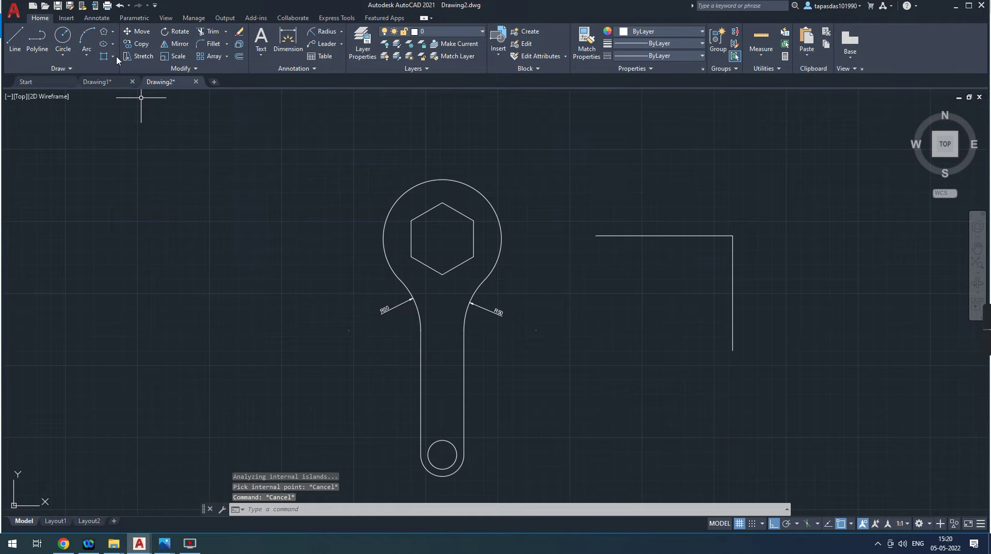
{"action": "left_click", "coordinate": [114, 57]}
{"action": "left_click", "coordinate": [131, 115]}
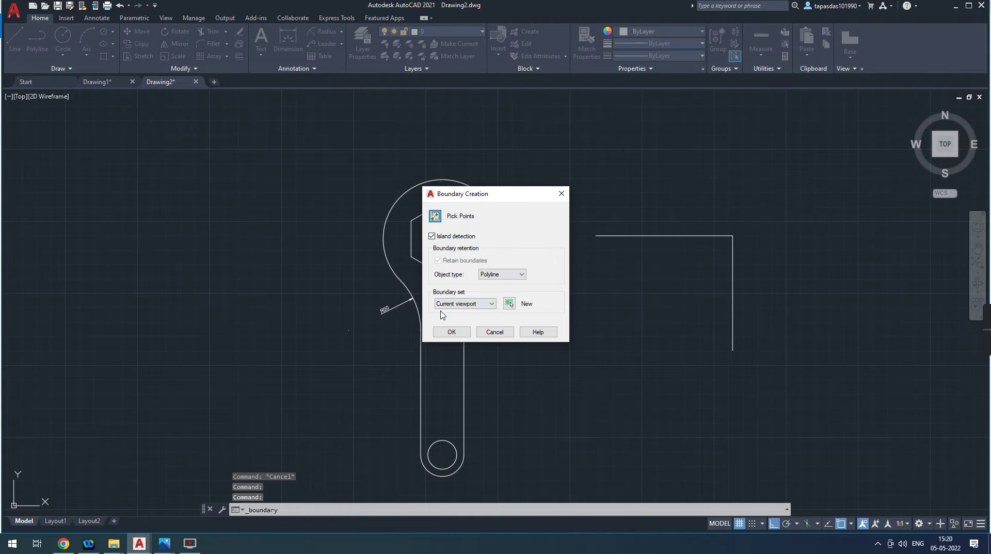
{"action": "left_click", "coordinate": [444, 215]}
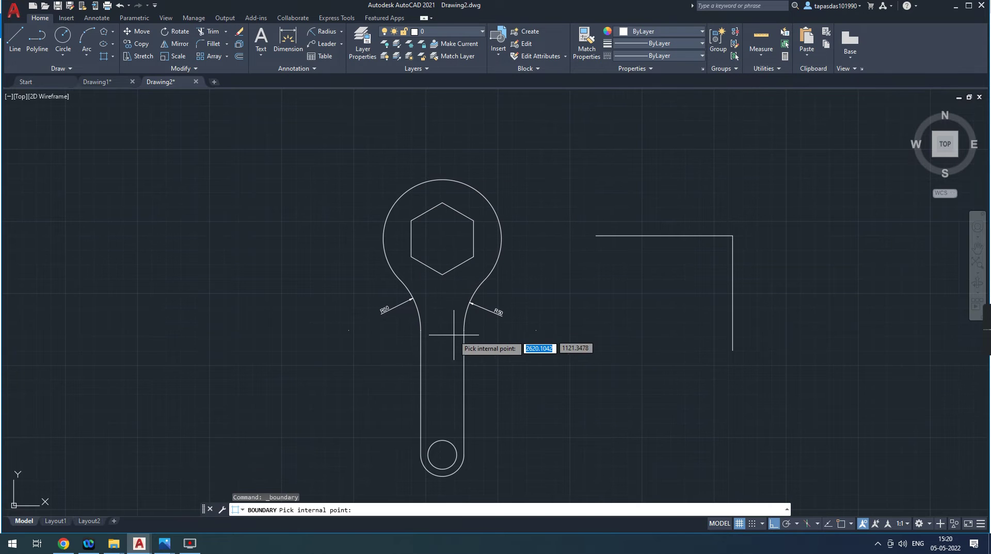
{"action": "key", "text": "Return"}
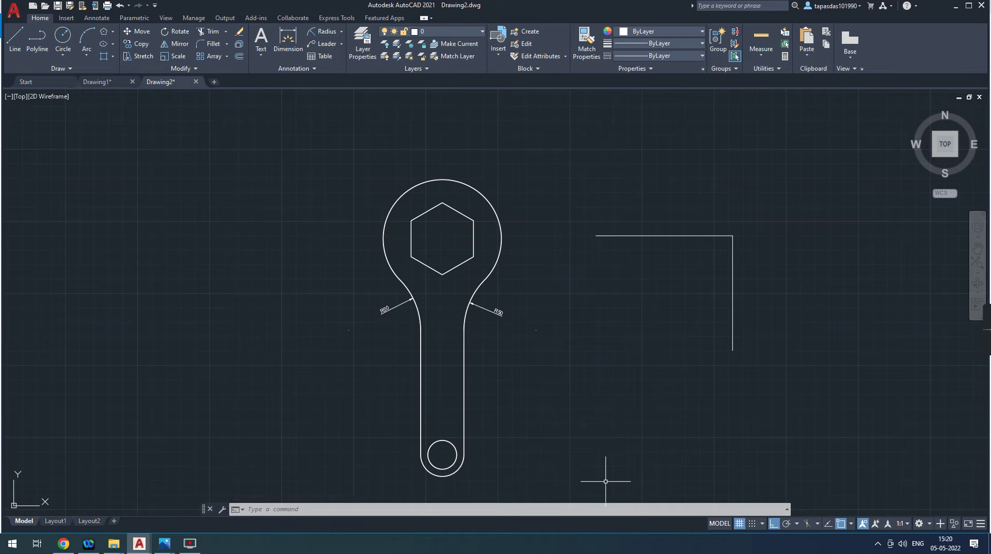
{"action": "key", "text": "Escape"}
{"action": "key", "text": "Escape"}
{"action": "key", "text": "Escape"}
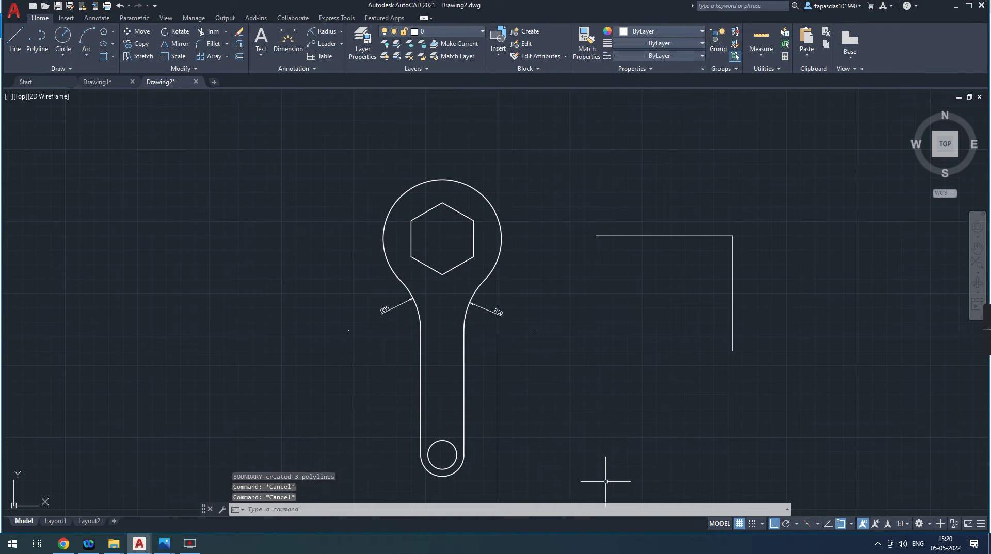
{"action": "left_click", "coordinate": [139, 545]}
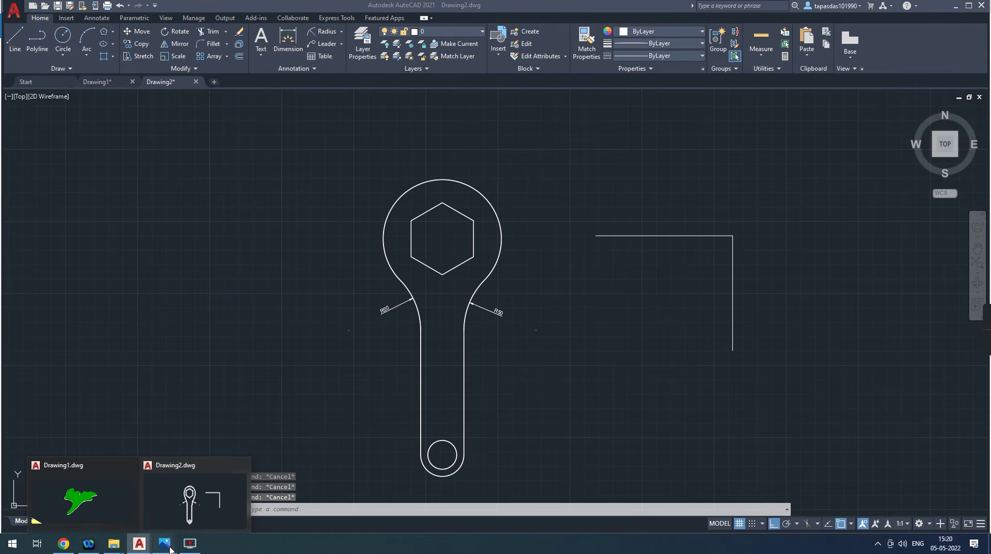
{"action": "mouse_move", "coordinate": [164, 544]}
{"action": "left_click", "coordinate": [212, 495]}
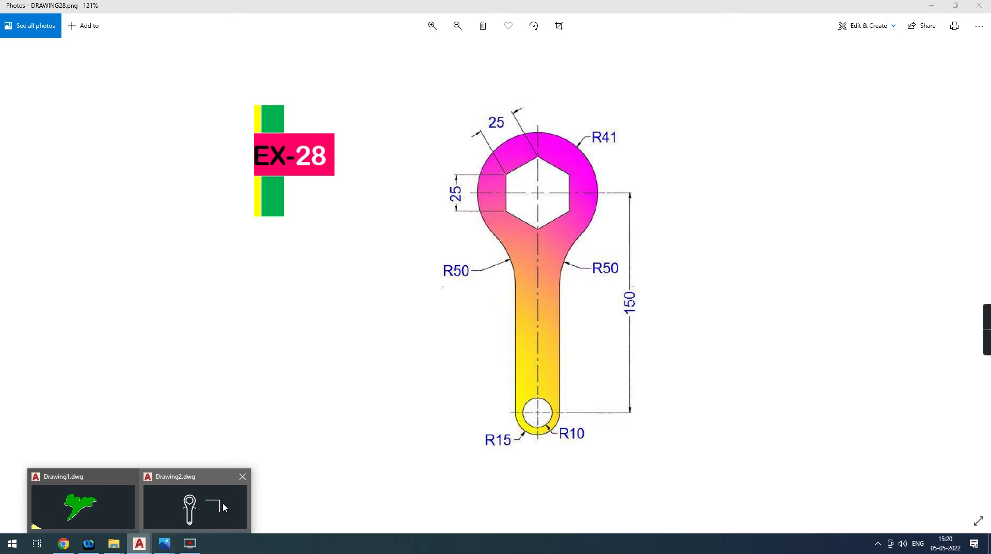
{"action": "left_click", "coordinate": [197, 515]}
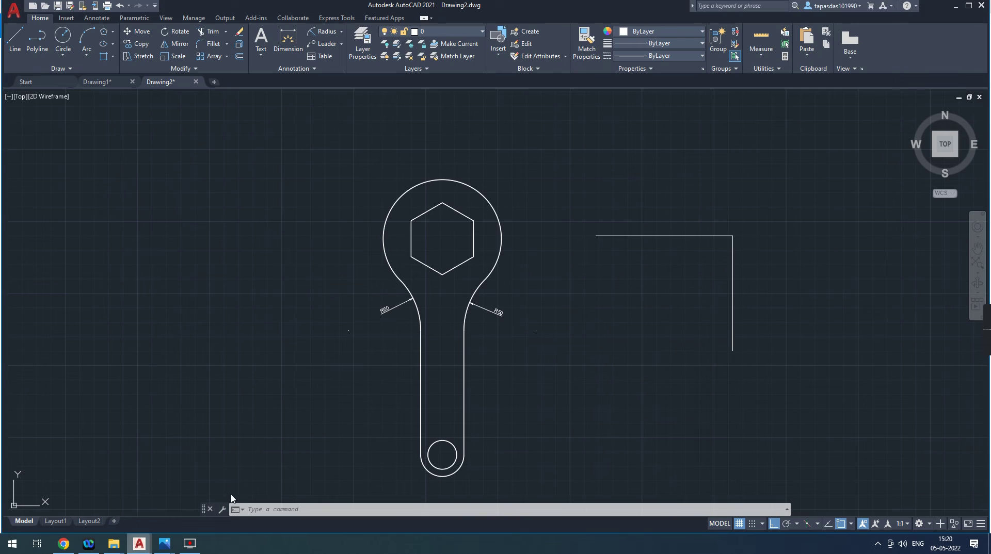
Step: Fill the wrench with a GR_CYLIN red-to-yellow gradient and close Hatch Creation
{"action": "left_click", "coordinate": [112, 57]}
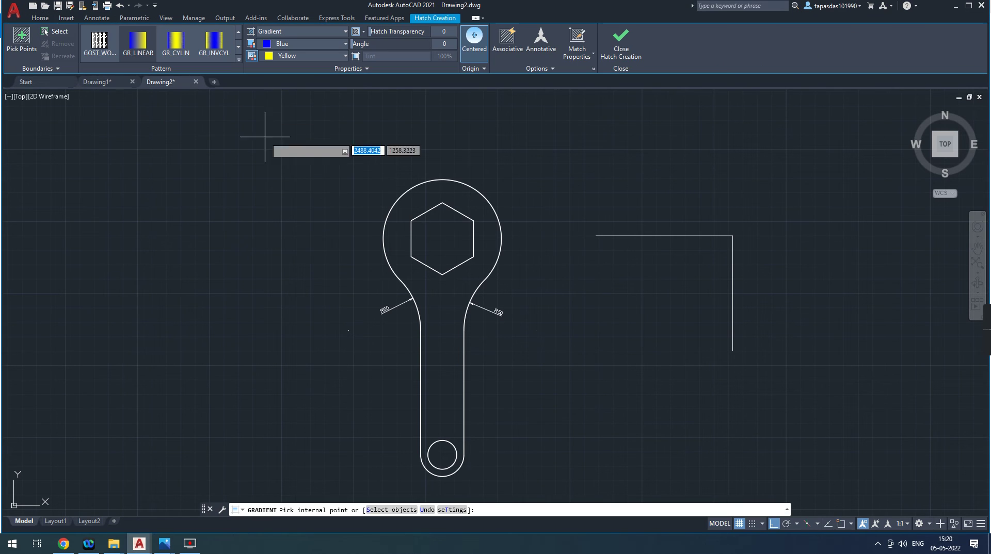
{"action": "left_click", "coordinate": [326, 43]}
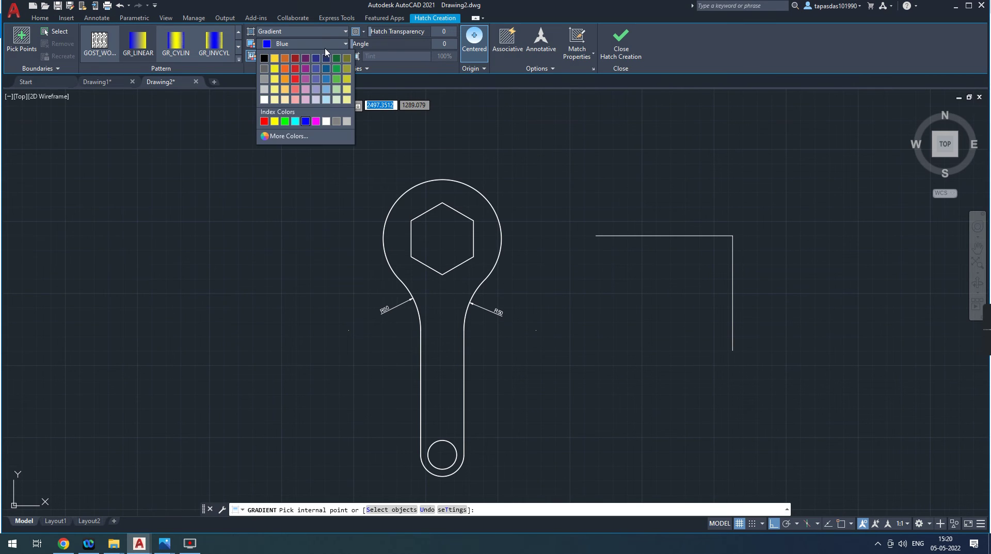
{"action": "left_click", "coordinate": [295, 78]}
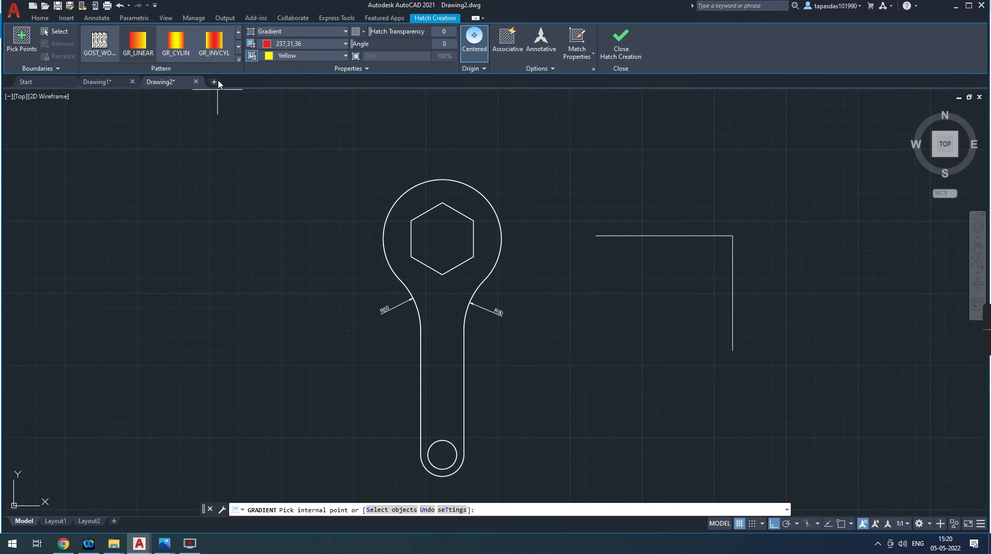
{"action": "left_click", "coordinate": [176, 41]}
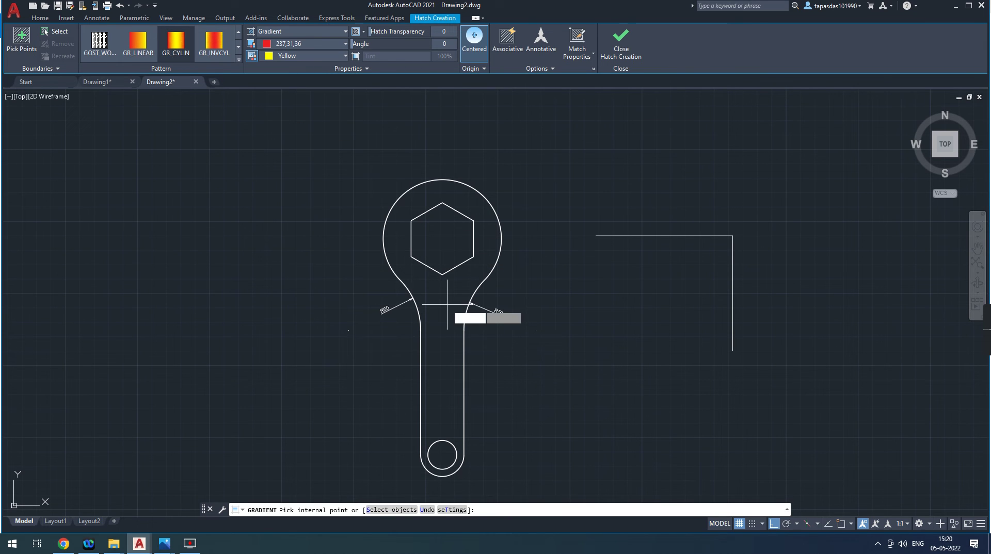
{"action": "left_click", "coordinate": [447, 304]}
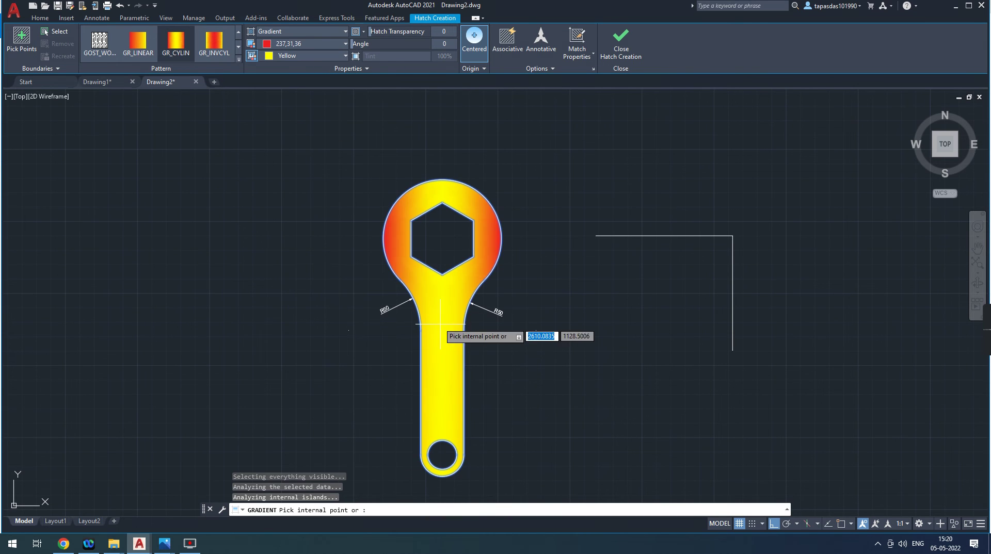
{"action": "left_click", "coordinate": [619, 34]}
{"action": "key", "text": "Escape"}
{"action": "key", "text": "Escape"}
{"action": "key", "text": "Escape"}
{"action": "scroll", "coordinate": [515, 362], "scroll_direction": "up", "scroll_amount": 4}
{"action": "scroll", "coordinate": [513, 358], "scroll_direction": "down", "scroll_amount": 4}
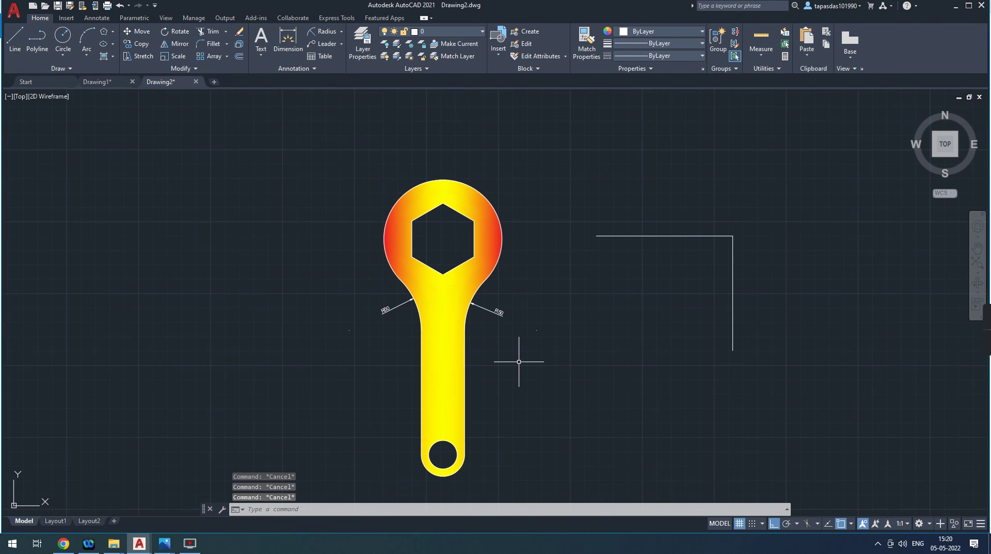